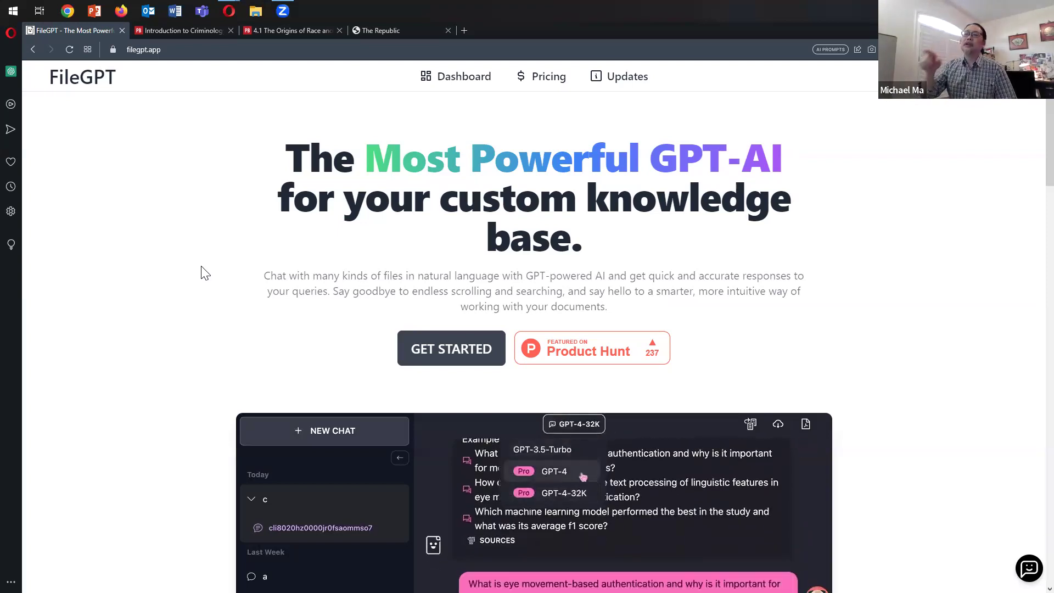
Step: Highlight the FileGPT homepage's web address and its introductory sentence about saying goodbye to endless scrolling and searching
click(177, 48)
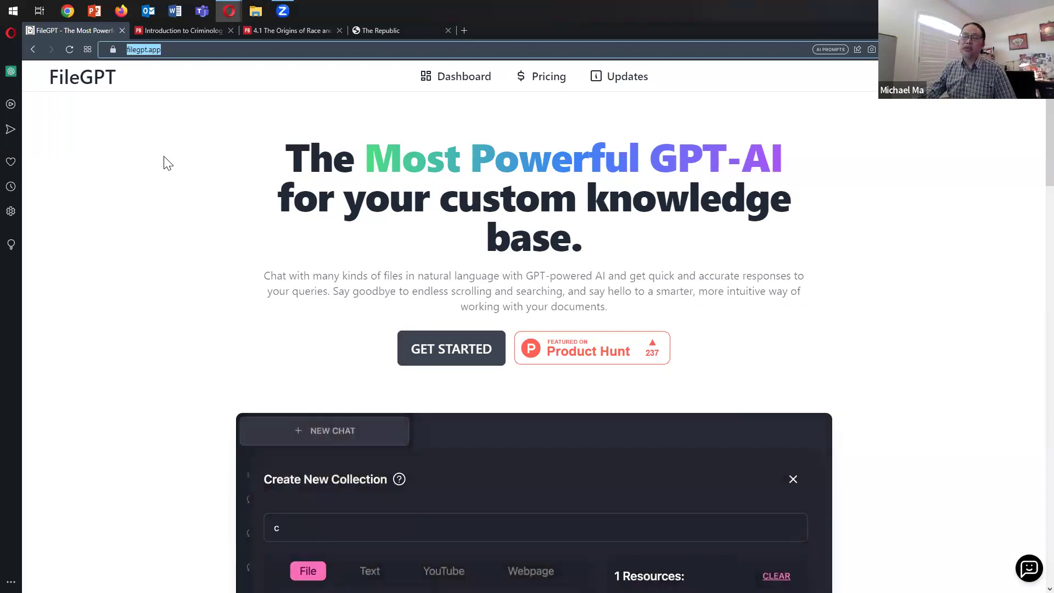
click(163, 188)
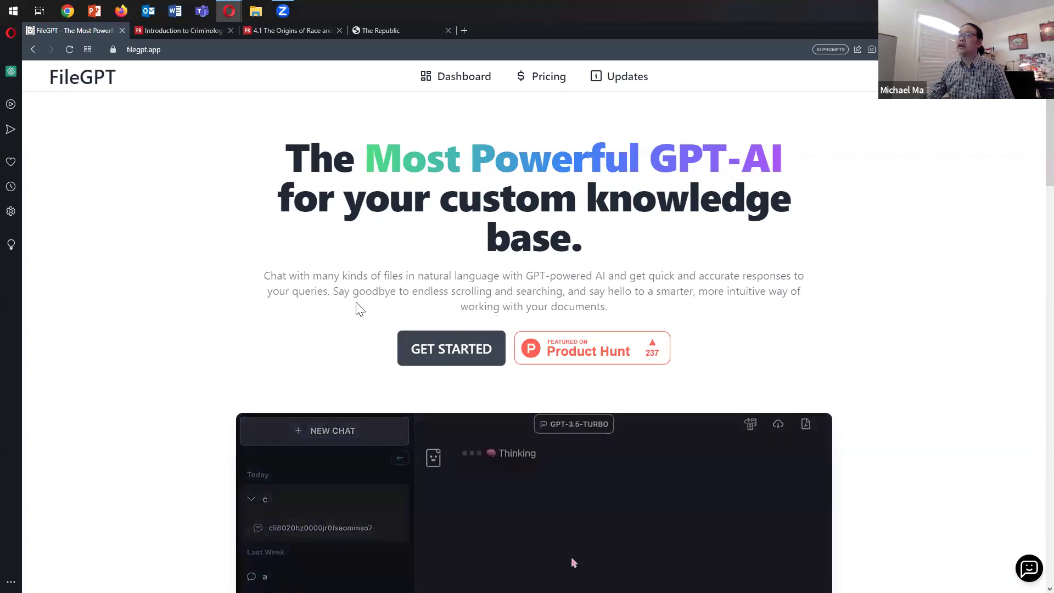
drag(333, 292, 695, 307)
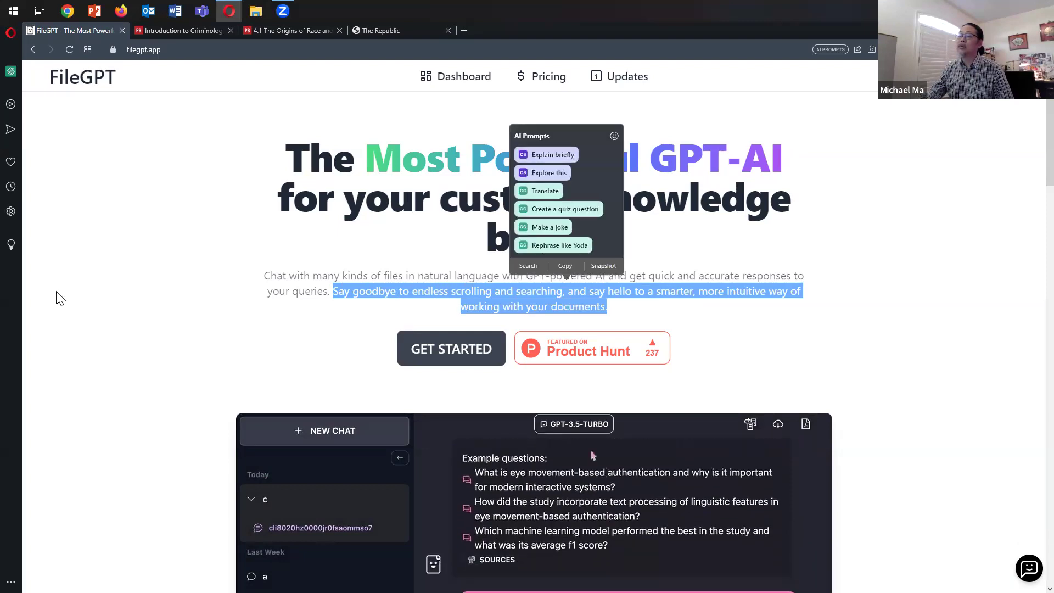
click(93, 281)
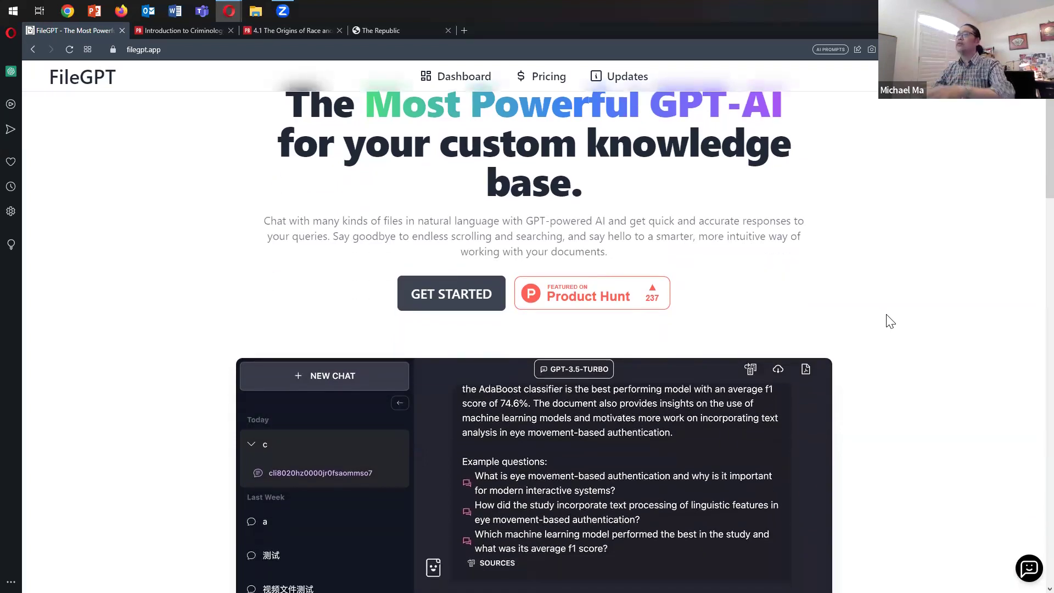
Step: Examine the document chat demo and the embedded chatbot demo on the FileGPT homepage
scroll(891, 324, down, 3)
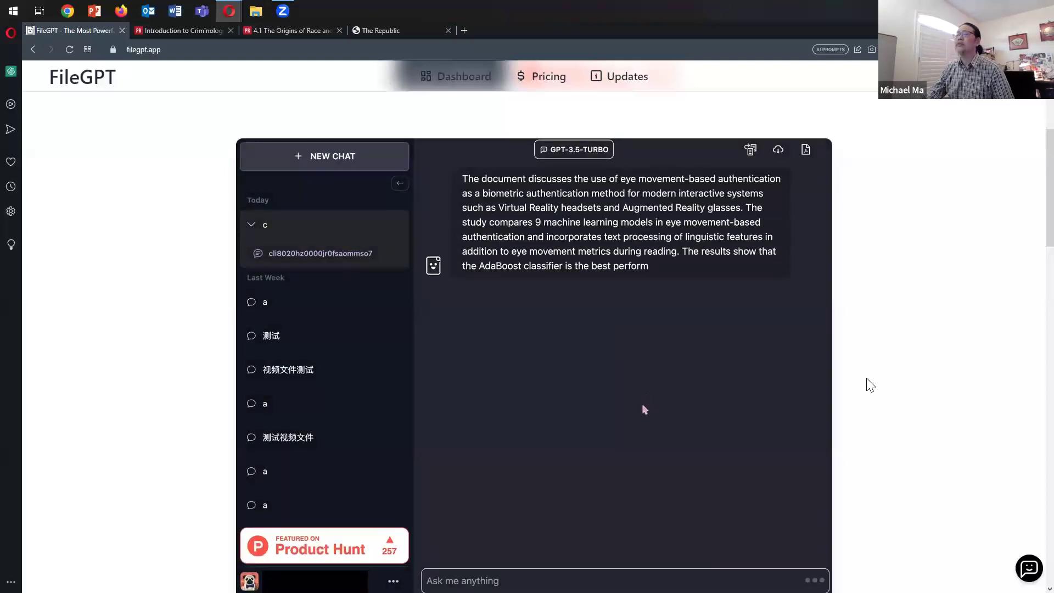
scroll(870, 384, up, 1)
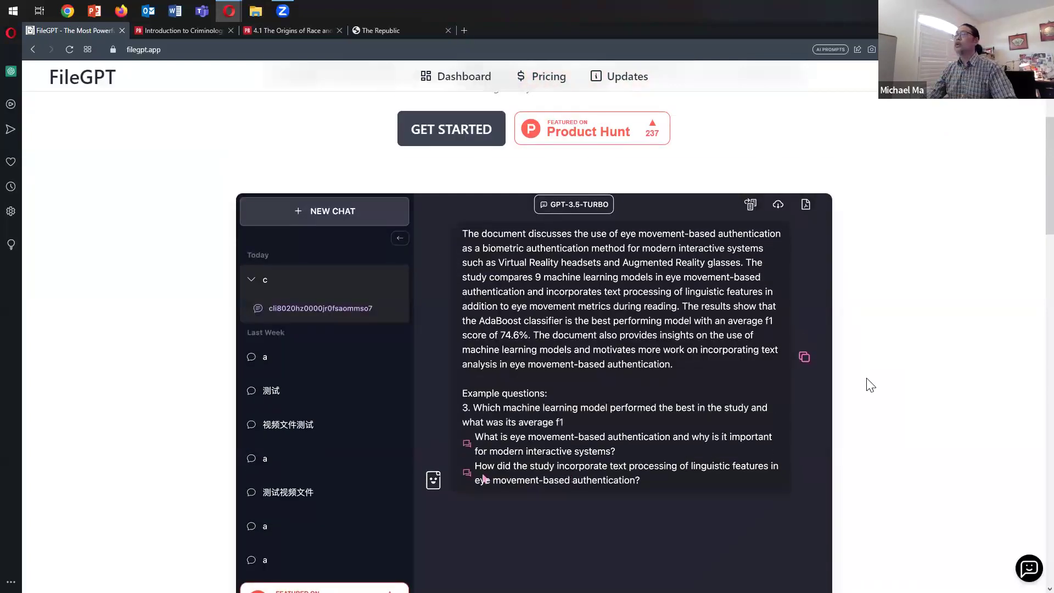
scroll(871, 385, down, 2)
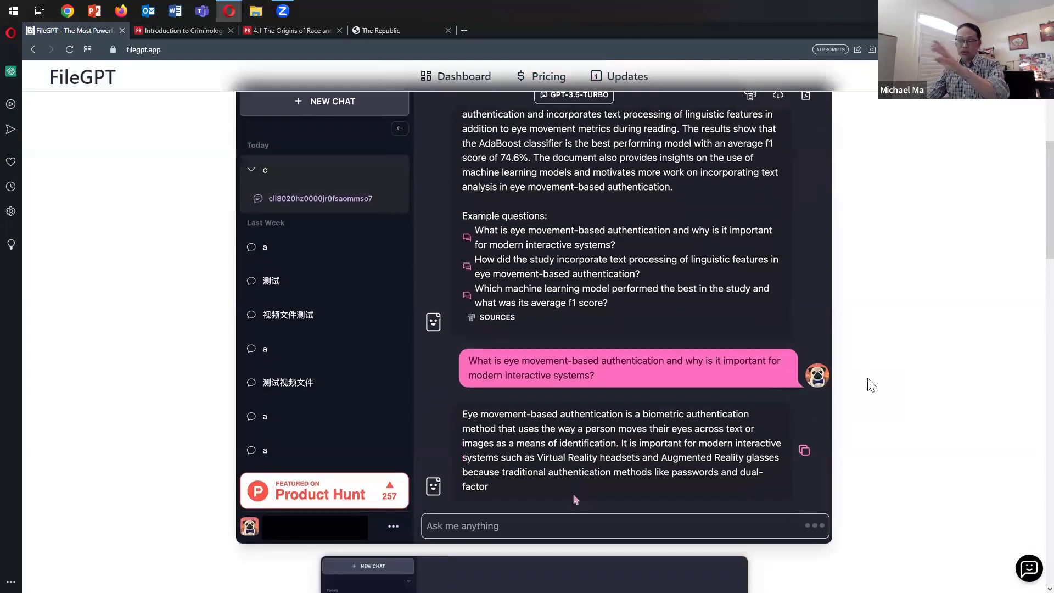
scroll(872, 385, down, 4)
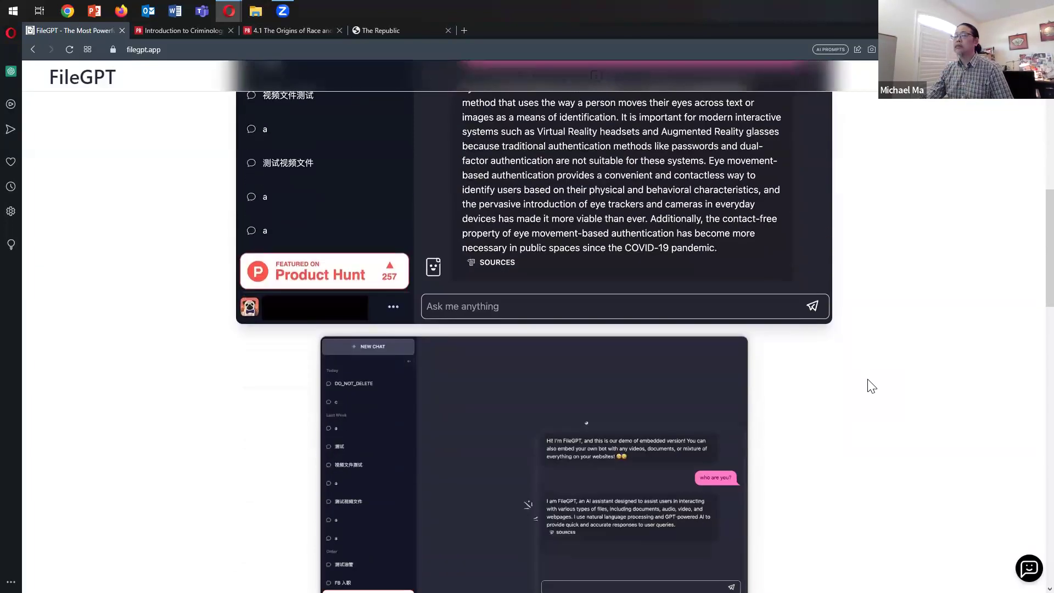
scroll(872, 386, down, 1)
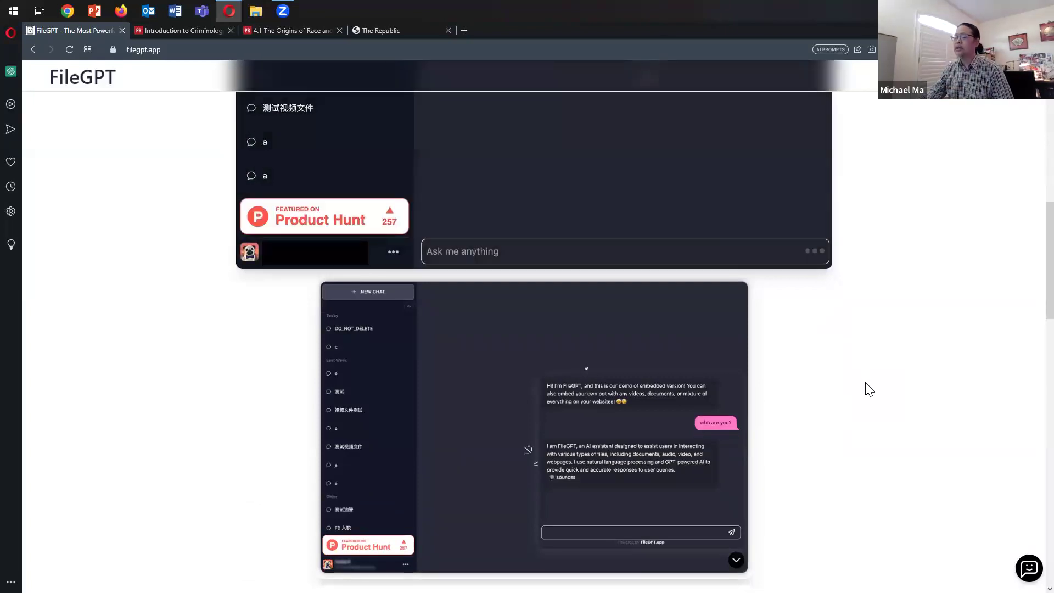
scroll(871, 390, down, 1)
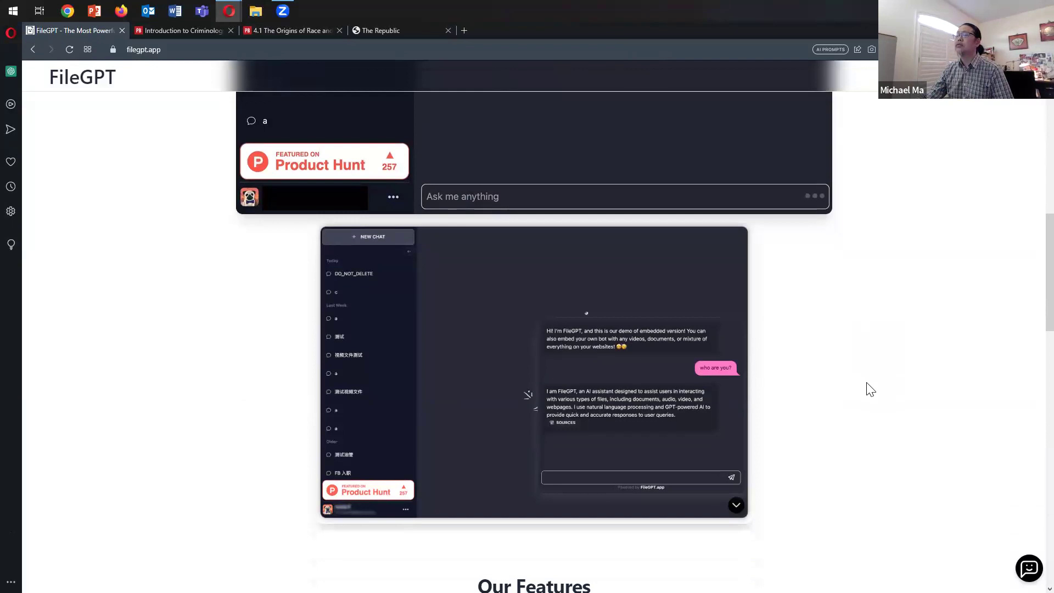
scroll(871, 390, down, 1)
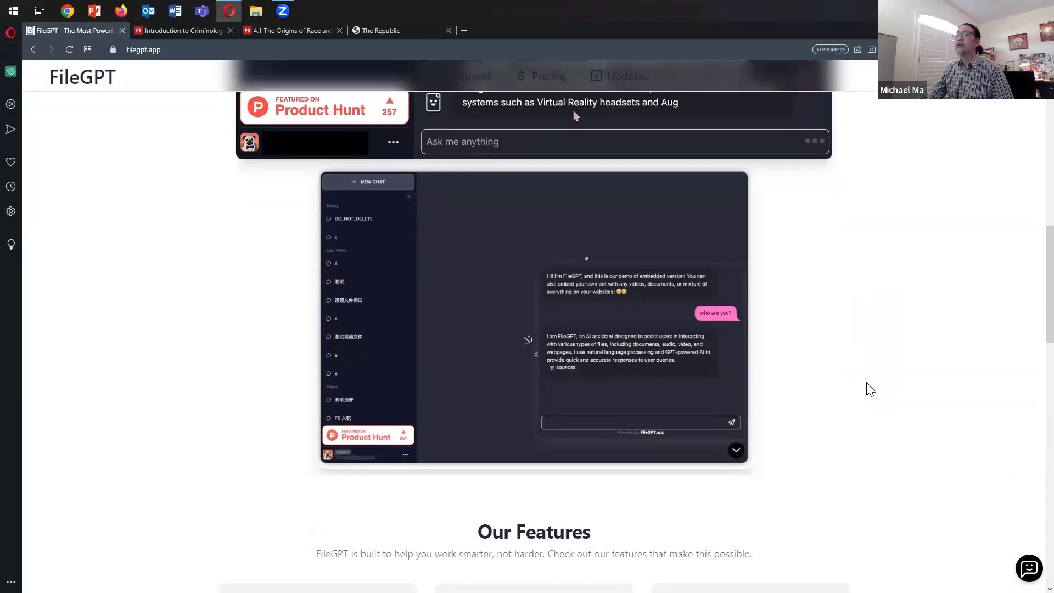
Step: Read the Our Features cards, highlighting text in the Chat with Everything and Smart Content Parsing descriptions
scroll(872, 389, down, 6)
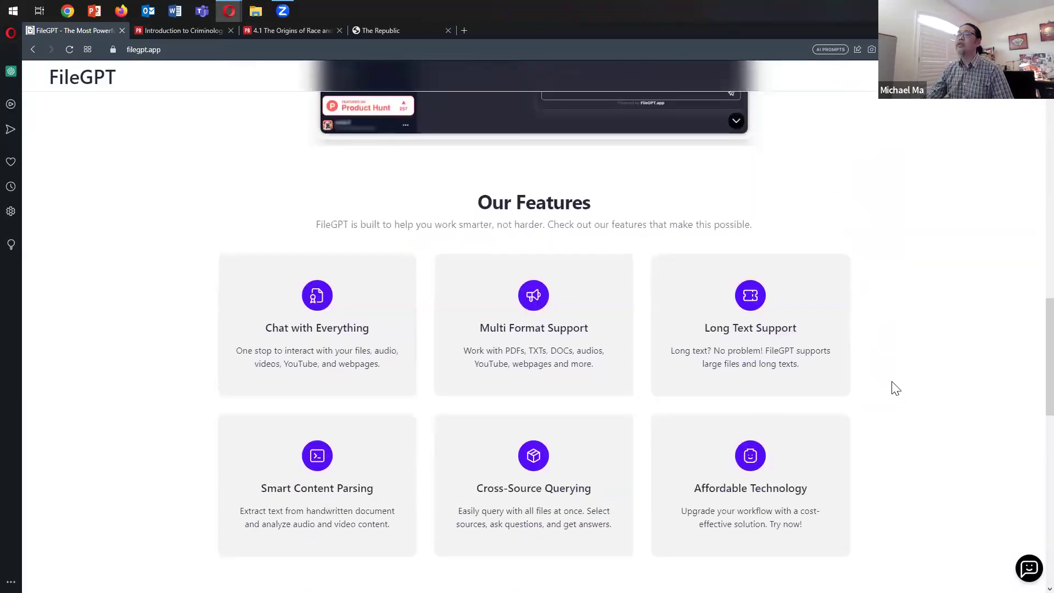
scroll(897, 388, down, 1)
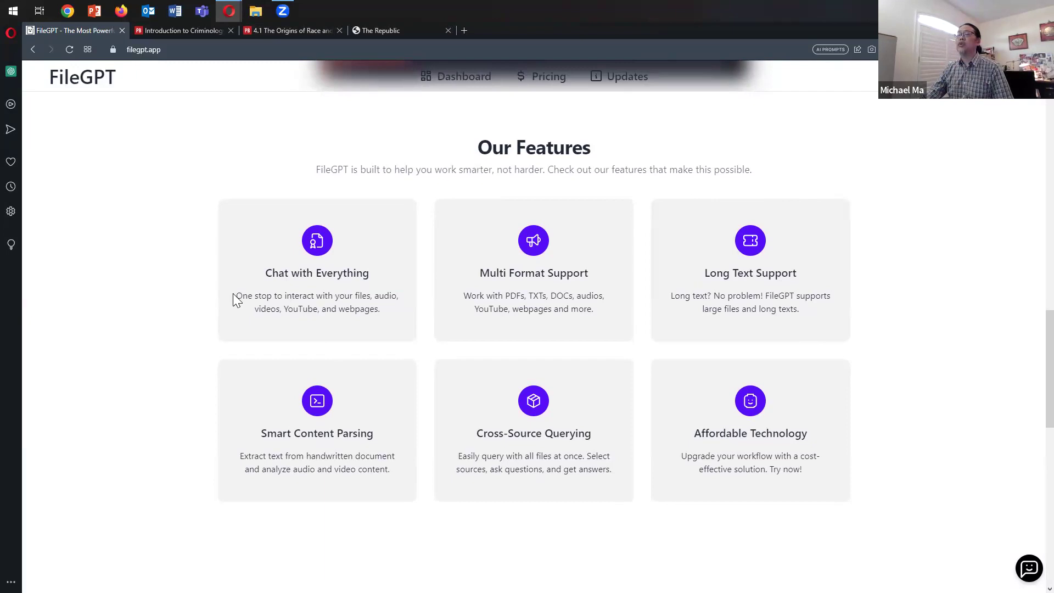
drag(299, 303, 384, 315)
click(354, 328)
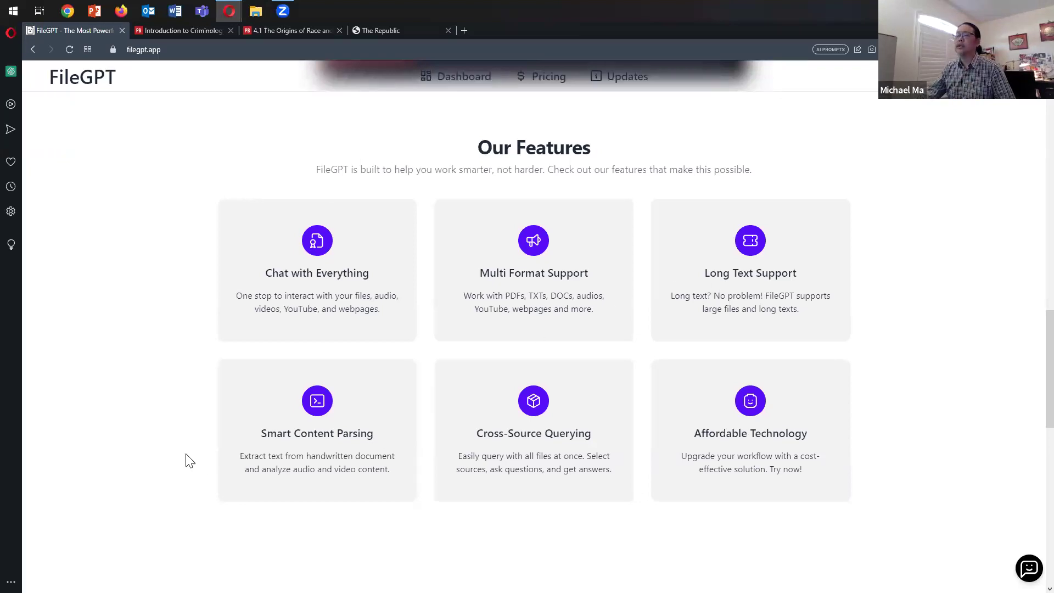
drag(260, 435, 307, 438)
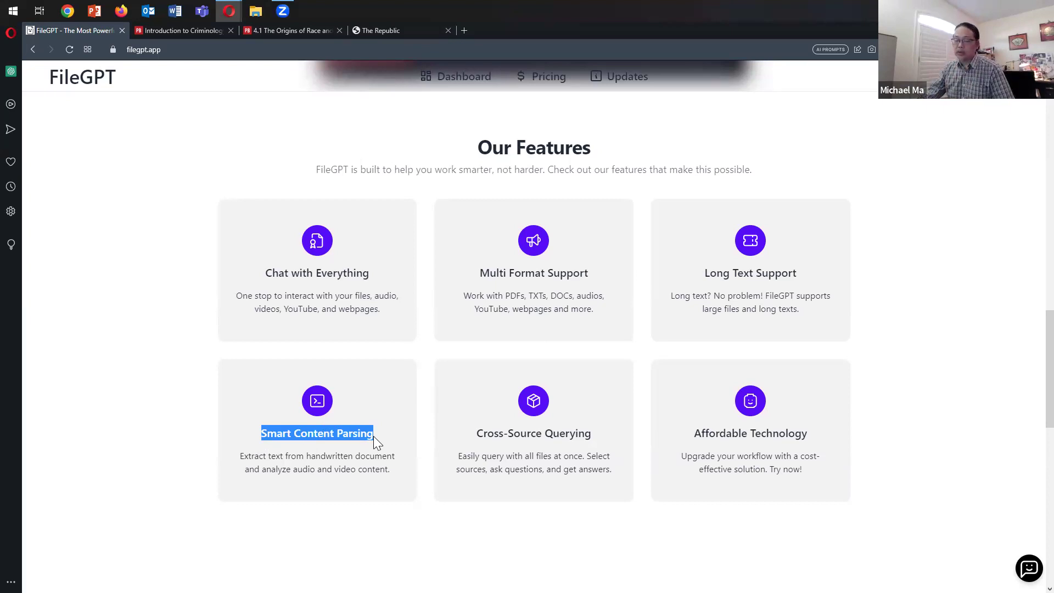
drag(374, 436, 292, 470)
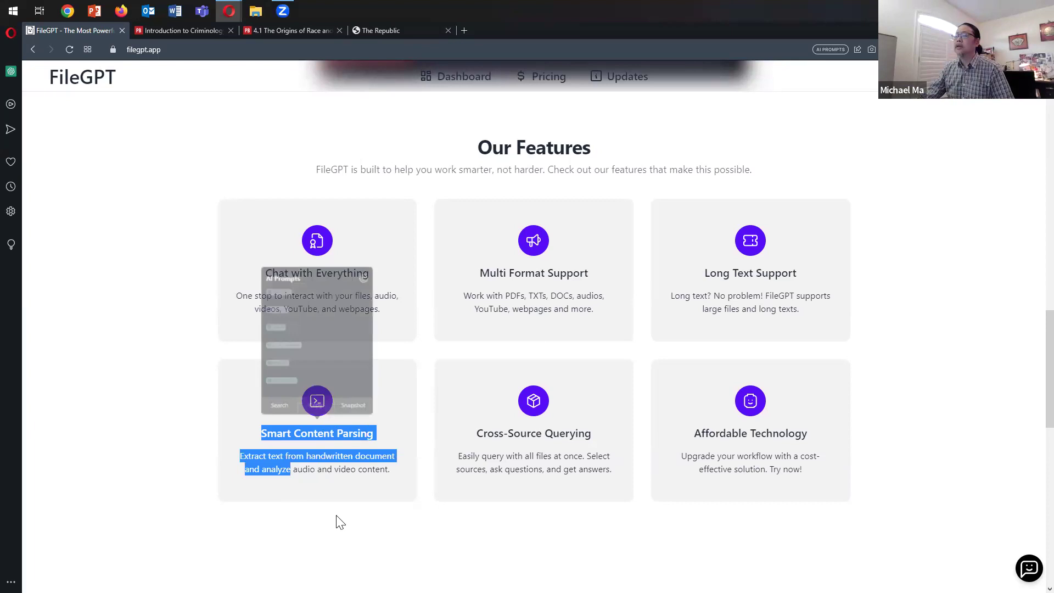
click(523, 542)
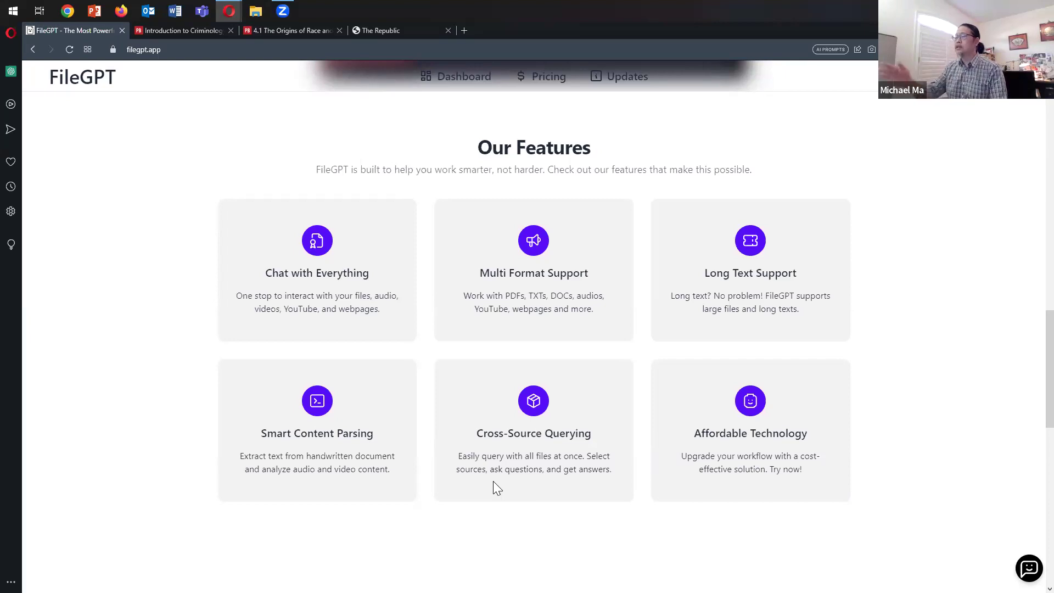
Step: Read the user testimonials and the Frequently Asked Questions on the FileGPT homepage
scroll(705, 415, down, 3)
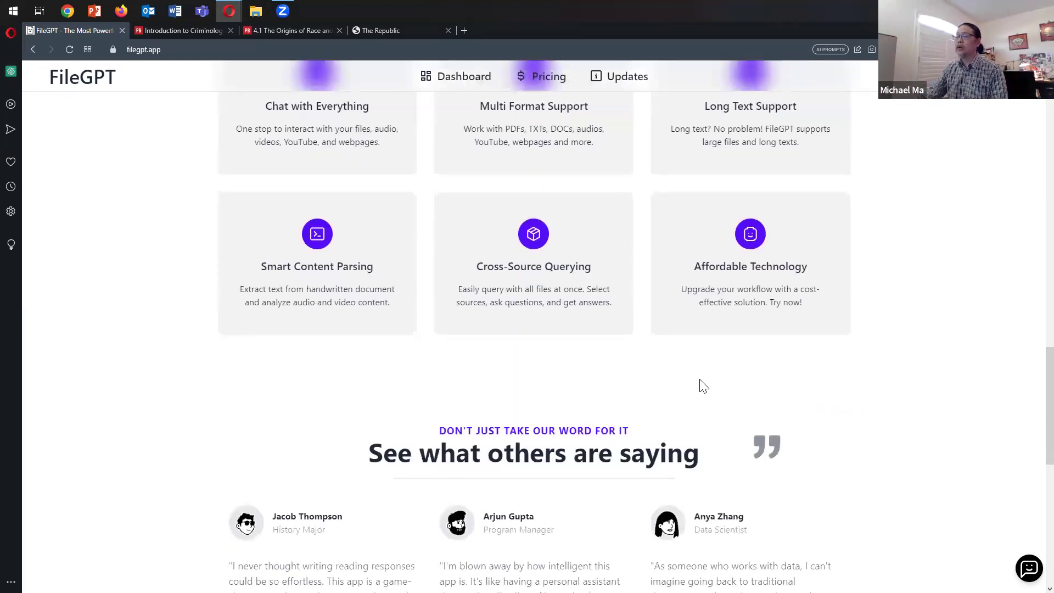
scroll(699, 384, down, 3)
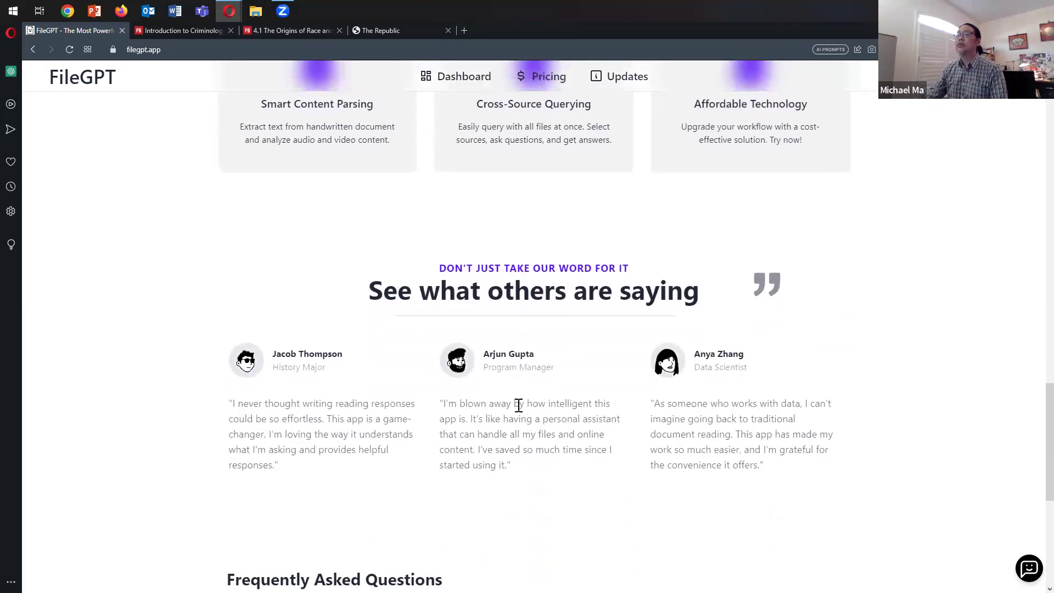
scroll(753, 396, down, 2)
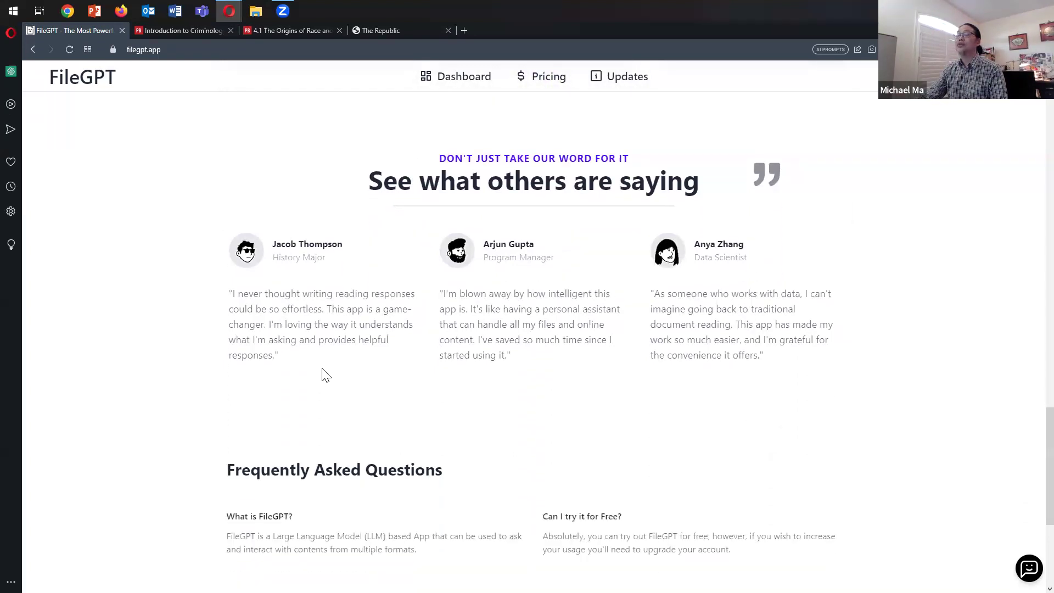
scroll(336, 372, down, 5)
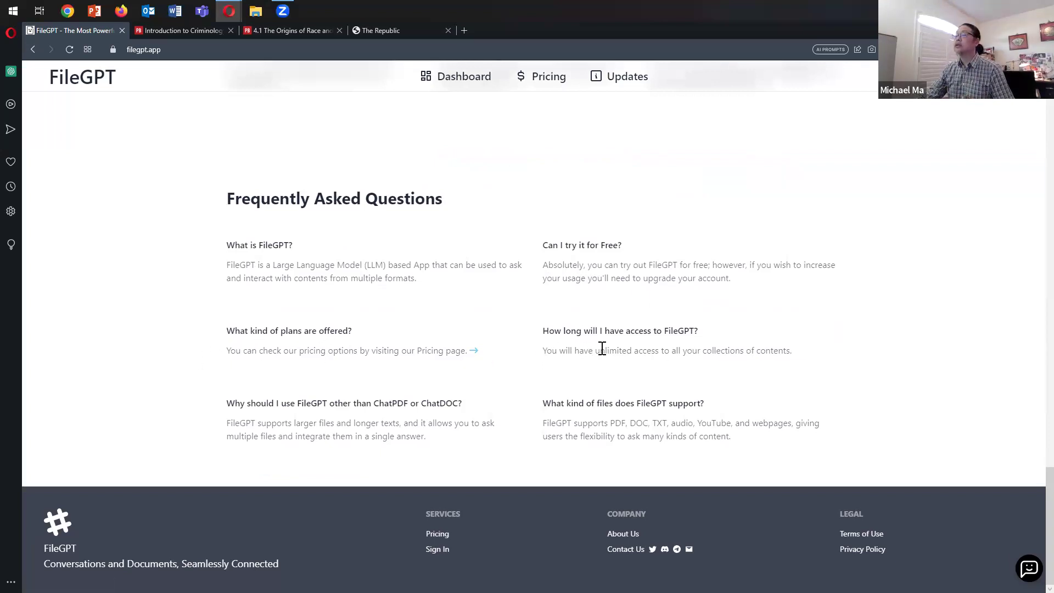
Step: Follow the FAQ's pricing link, review the yearly plans, and return to the homepage
click(475, 352)
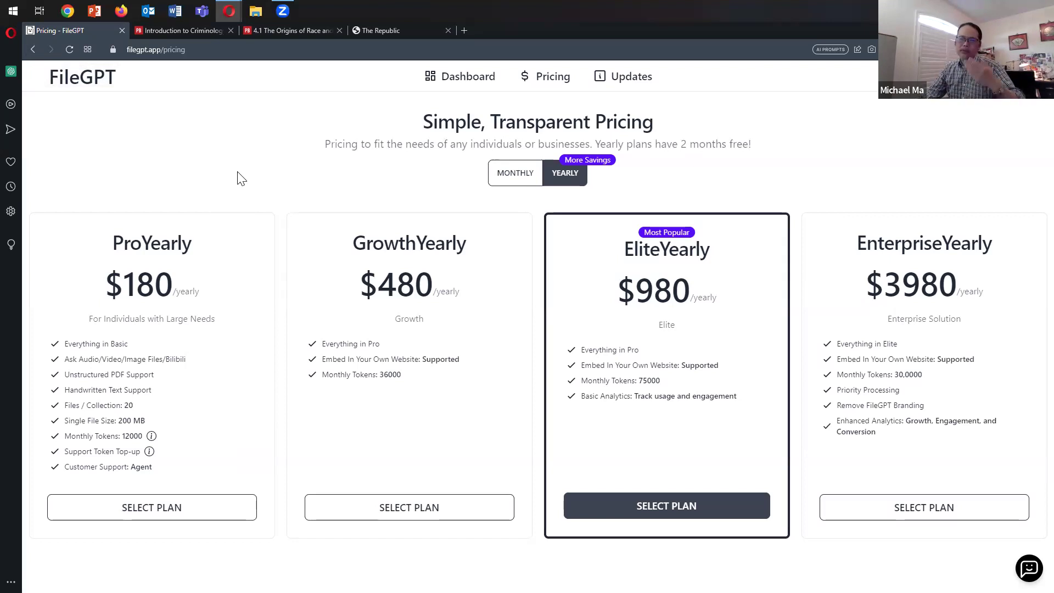
click(33, 50)
click(33, 49)
Step: Return to the Frequently Asked Questions section and review the answers on free use, access and supported files
scroll(242, 328, down, 10)
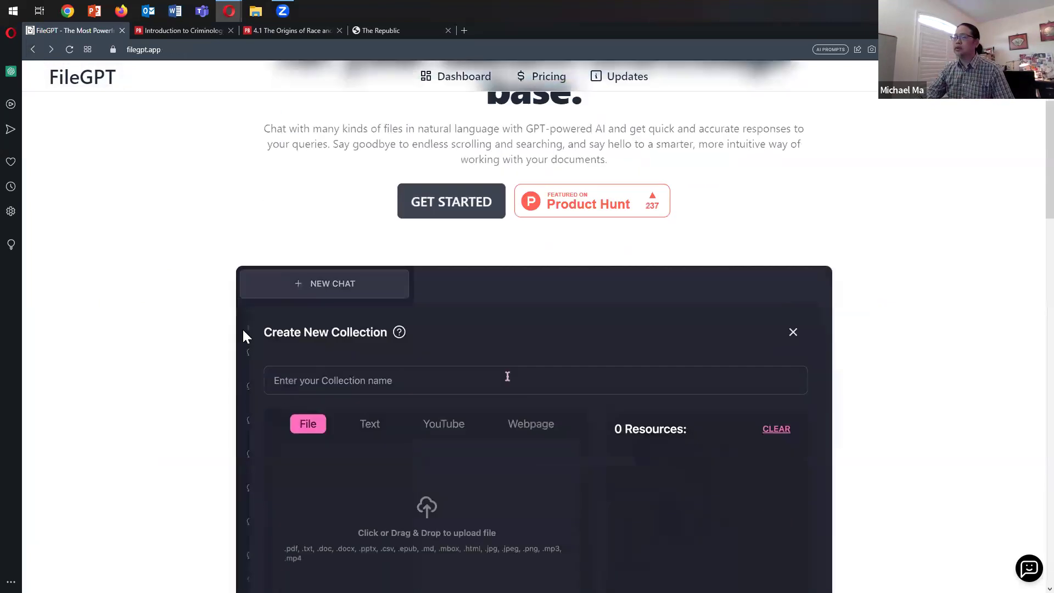
scroll(264, 357, down, 15)
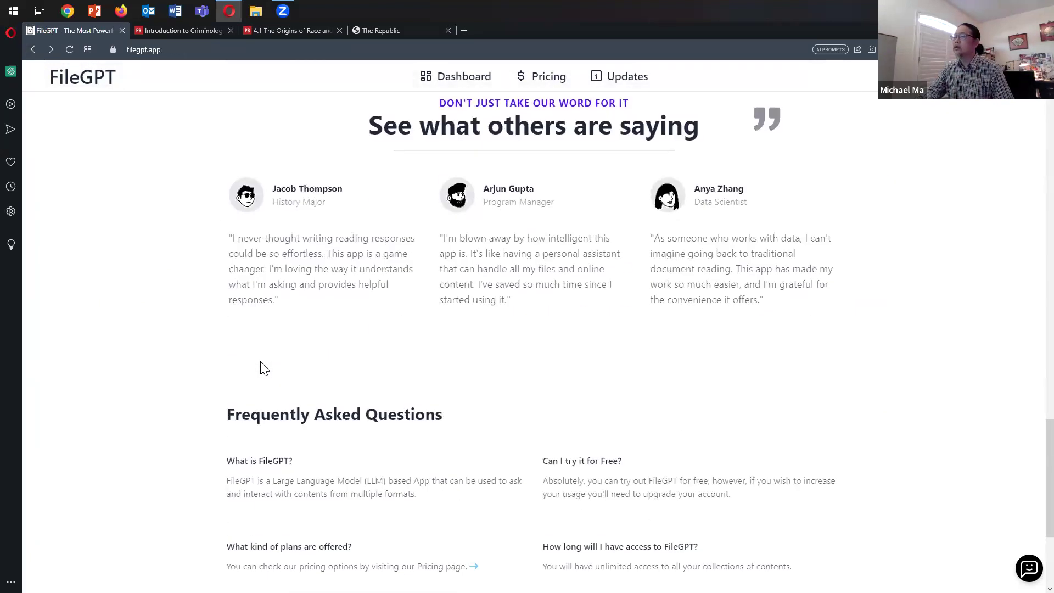
drag(547, 403, 504, 385)
click(498, 384)
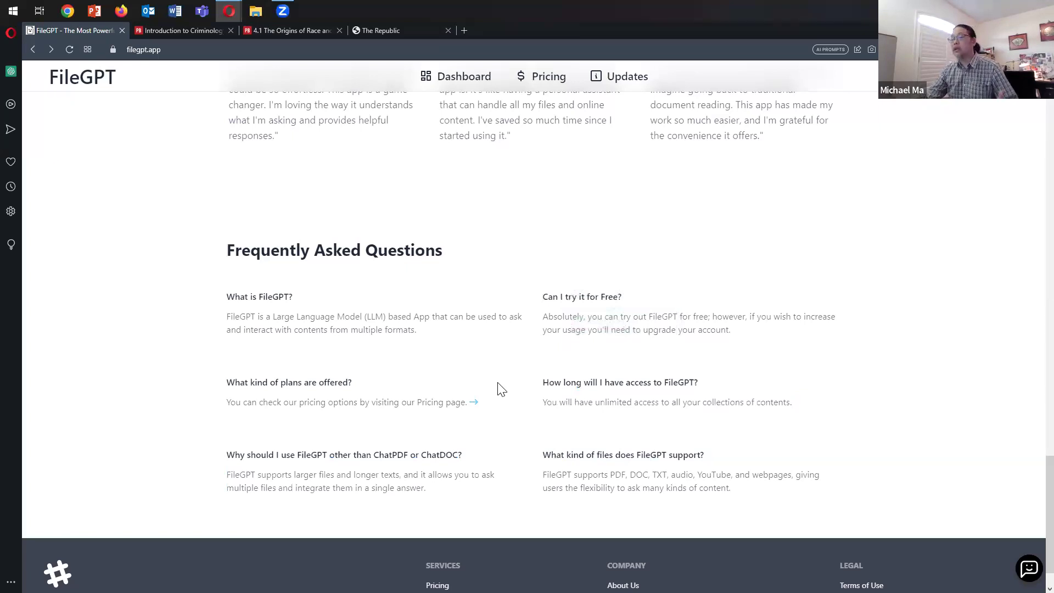
scroll(515, 394, down, 1)
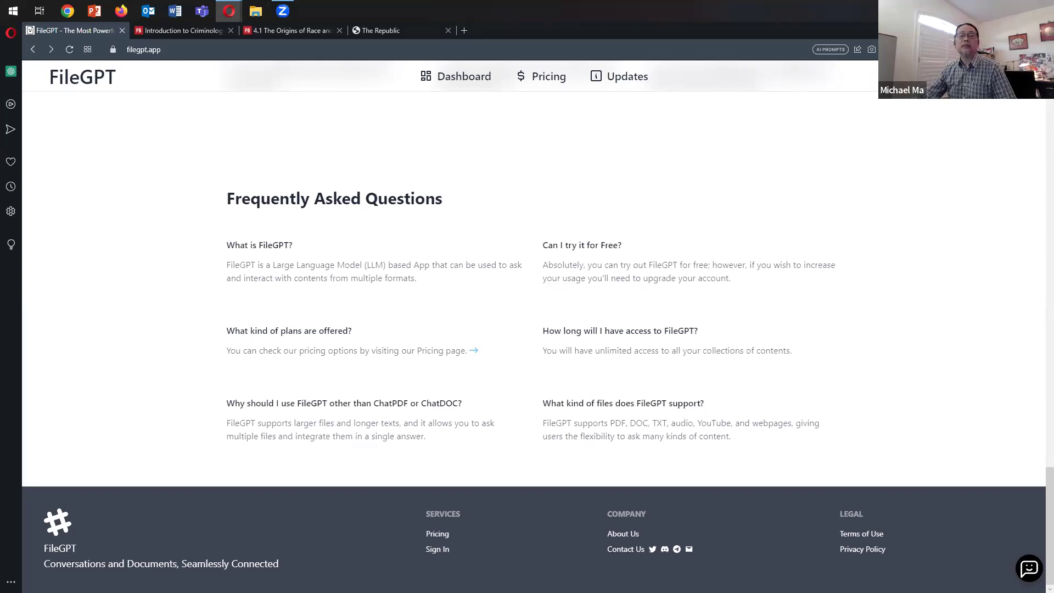
Step: Open the FileGPT dashboard with the saved chats
click(464, 76)
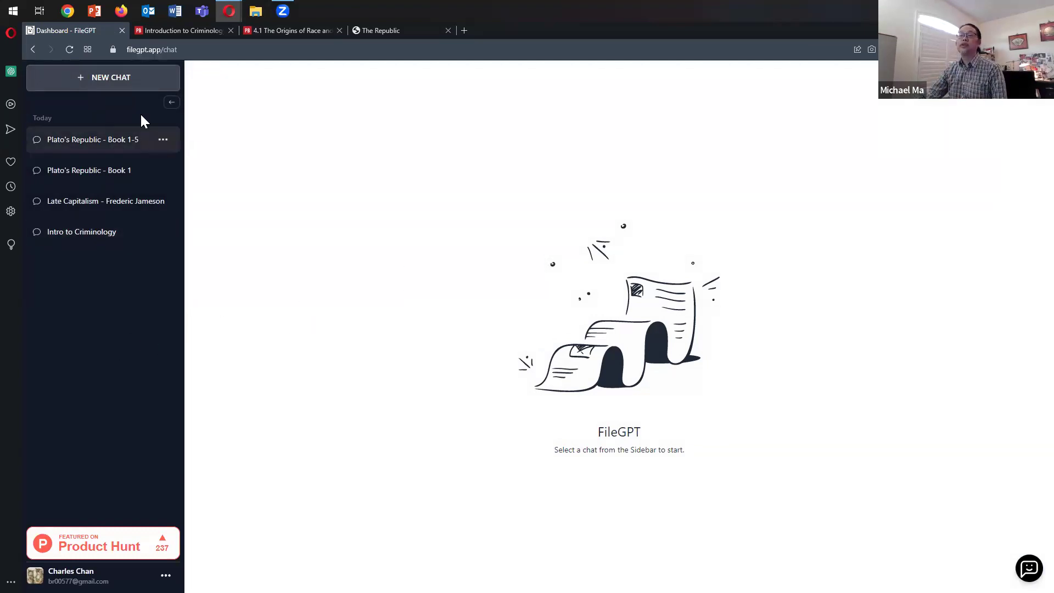
click(115, 82)
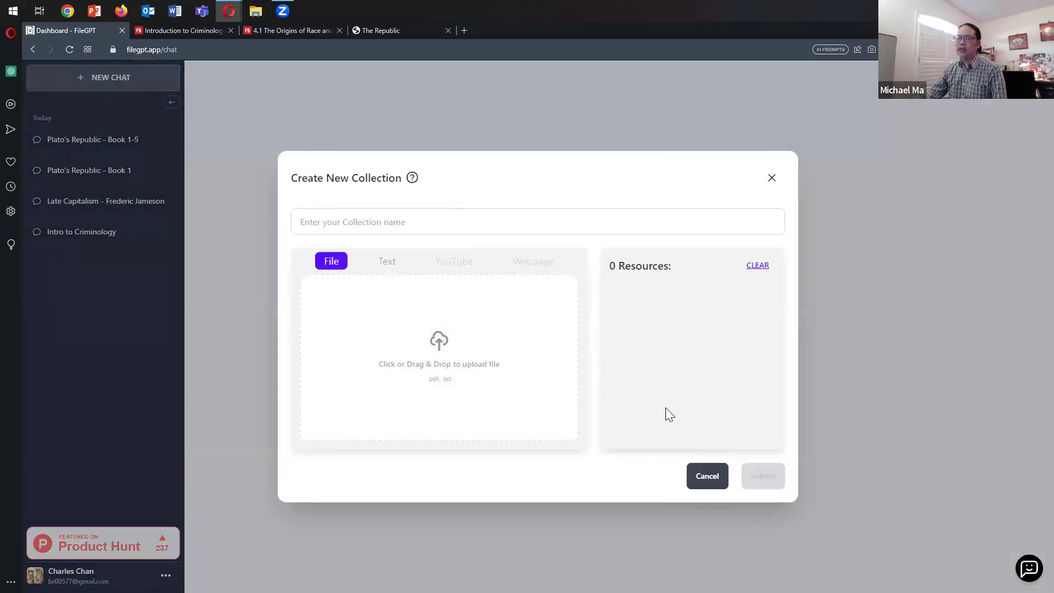
click(316, 222)
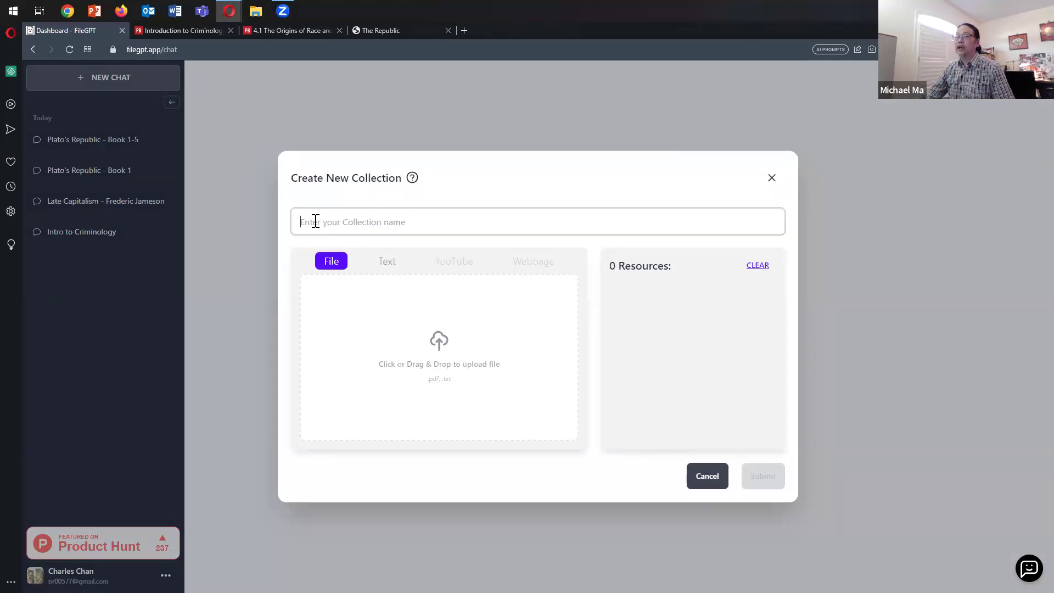
text(sadfasdf)
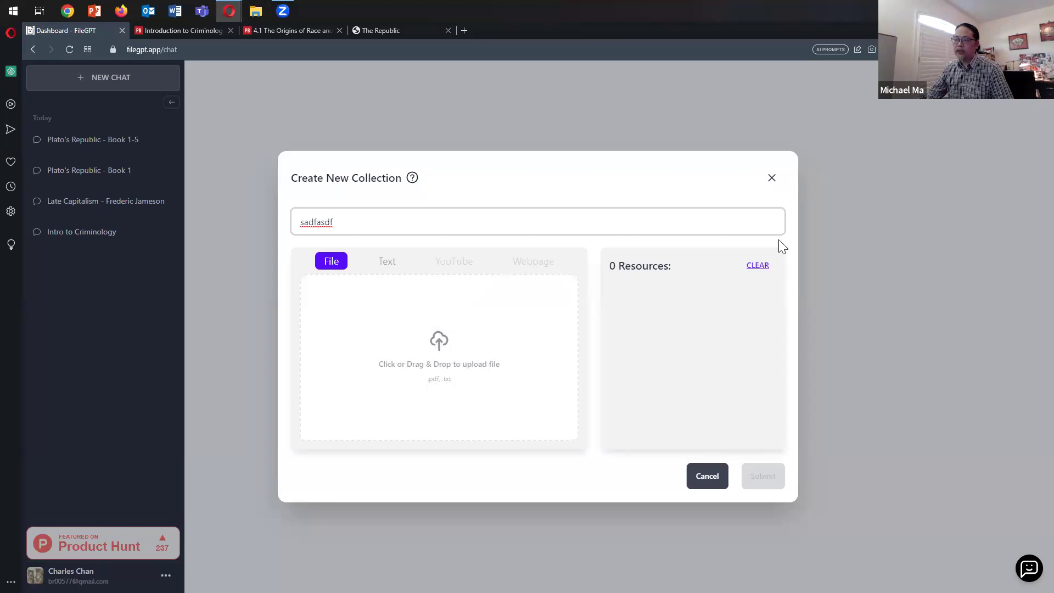
click(711, 479)
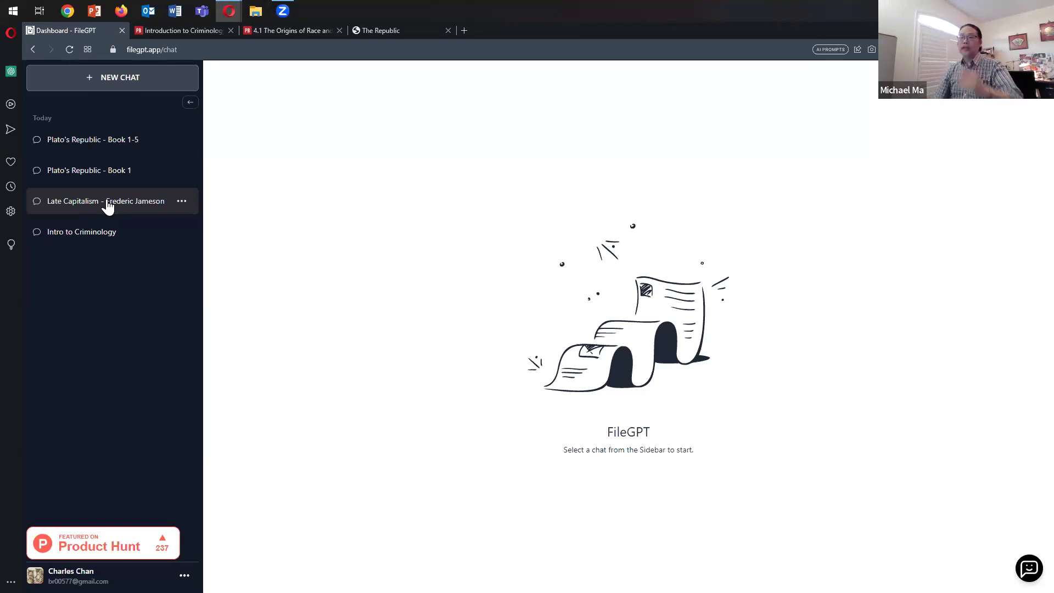
Step: Open the Tue Jun 06 2023 chat in the Intro to Criminology collection
click(104, 234)
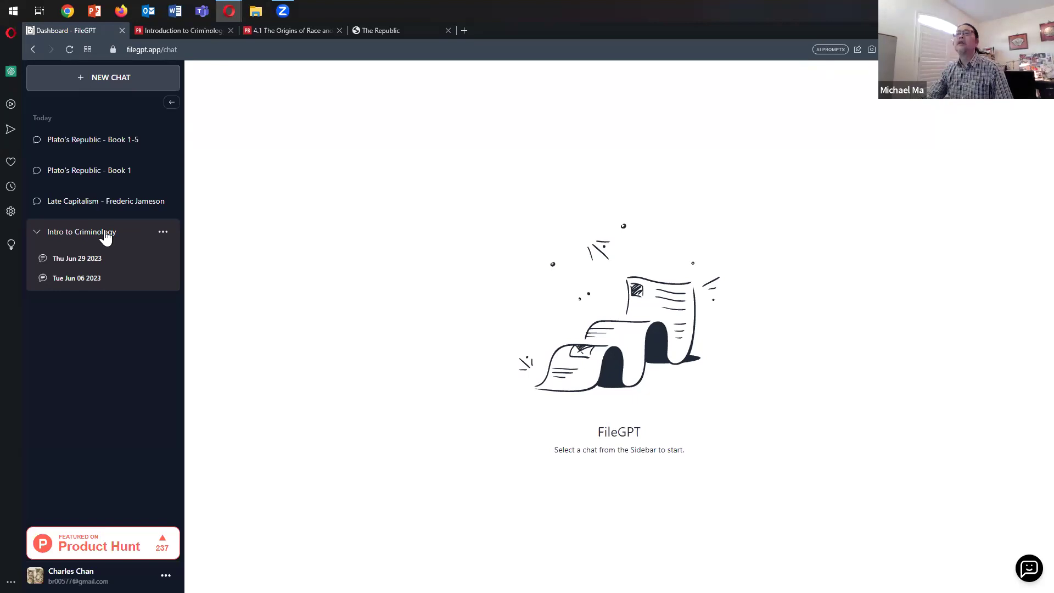
click(80, 279)
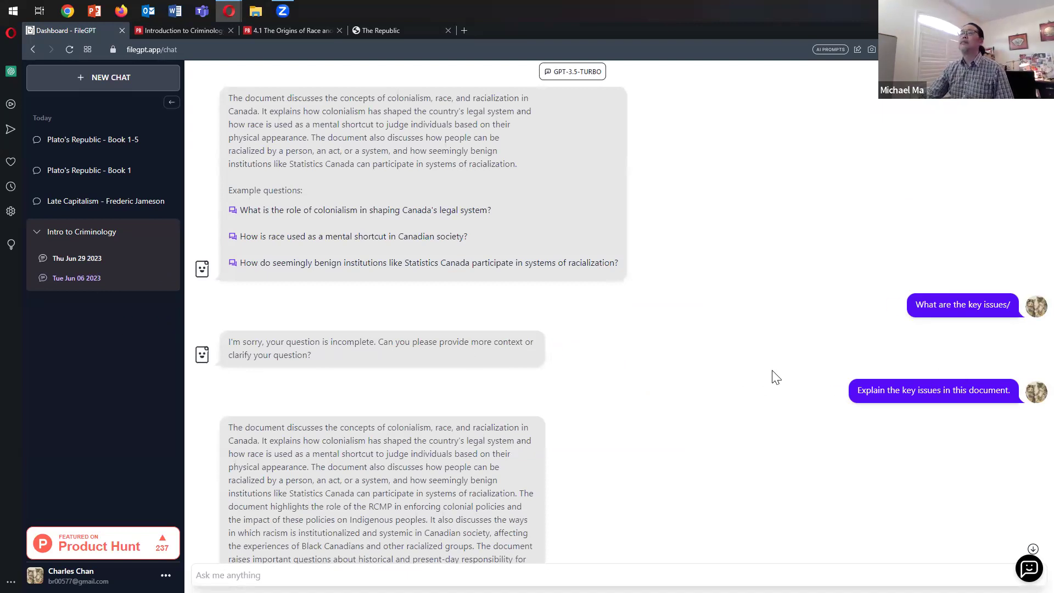
Step: View the Introduction to Criminology textbook page and its chapter 4.1 The Origins of Race and Racism
click(181, 29)
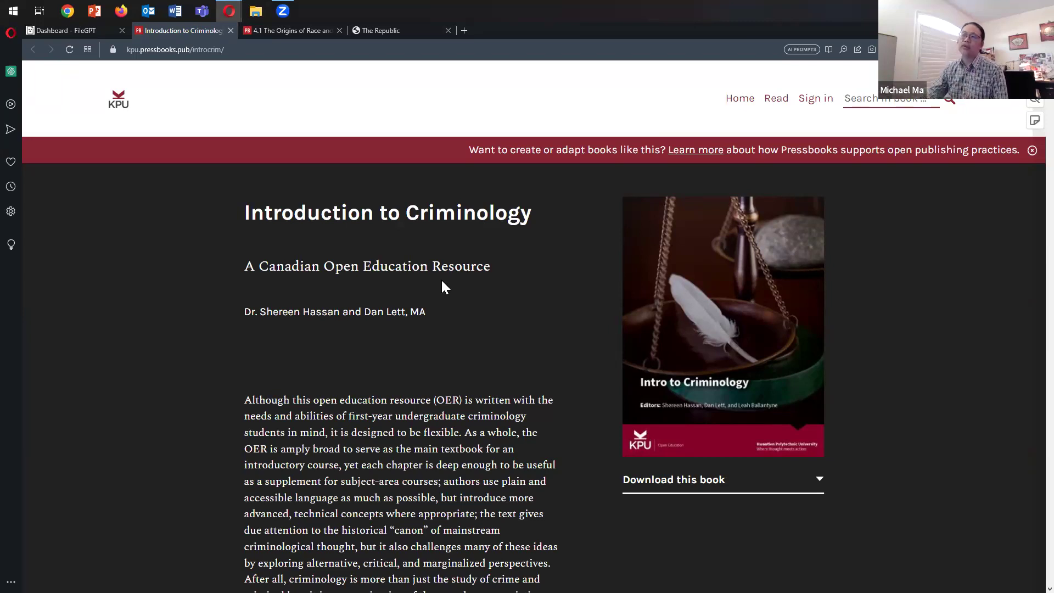
click(301, 31)
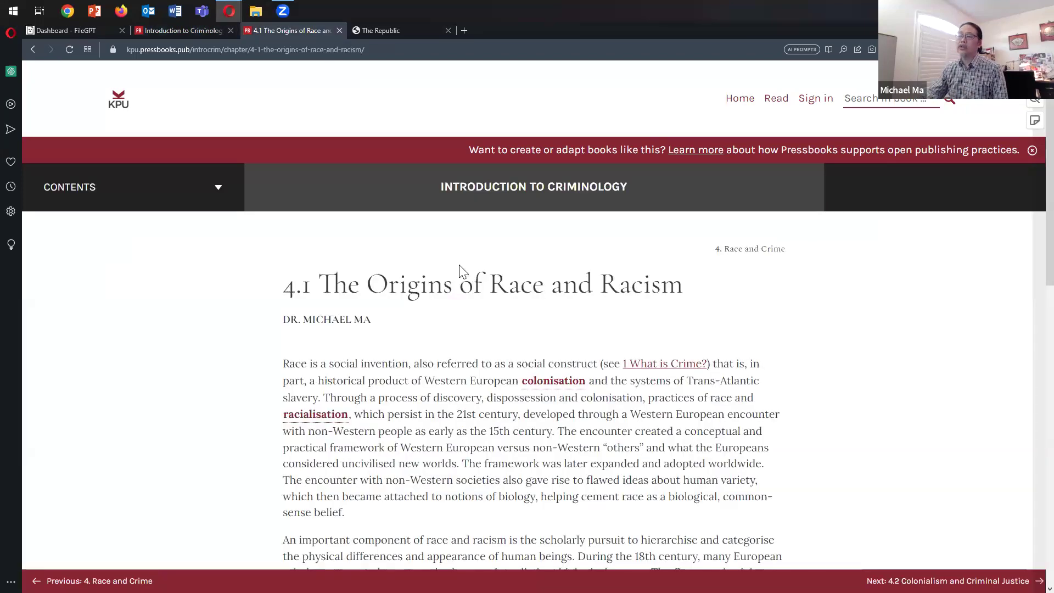
Step: Open chapter 4.2 Colonialism and Criminal Justice from the textbook's contents list
click(214, 189)
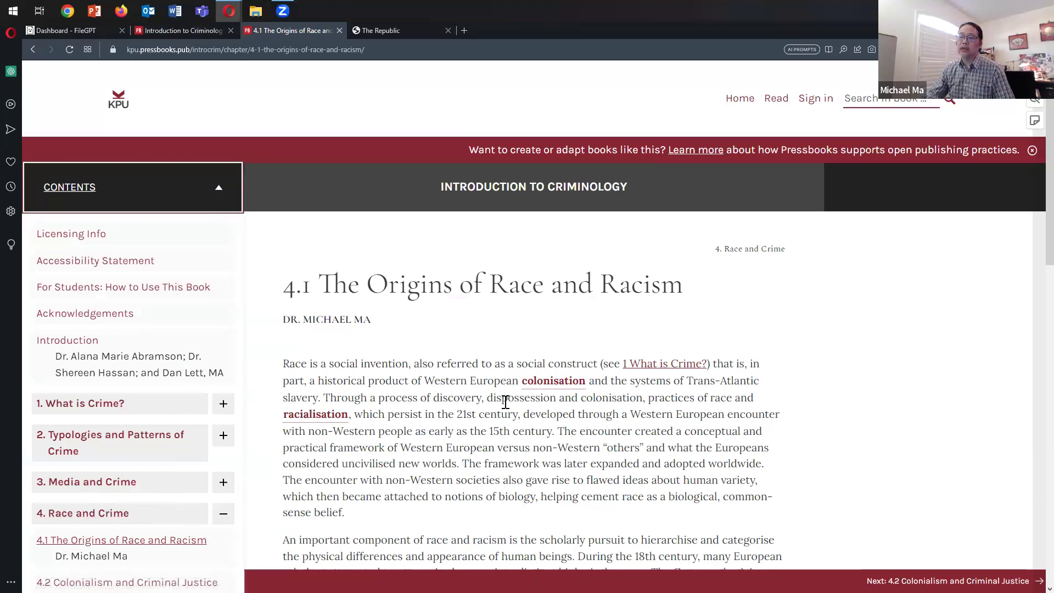
scroll(505, 399, down, 3)
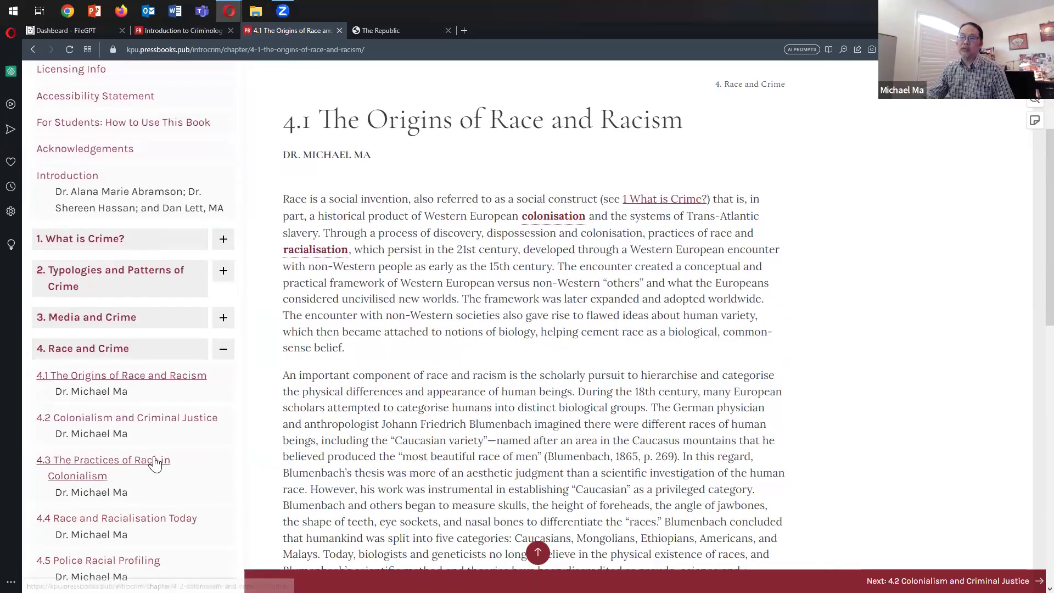
click(123, 417)
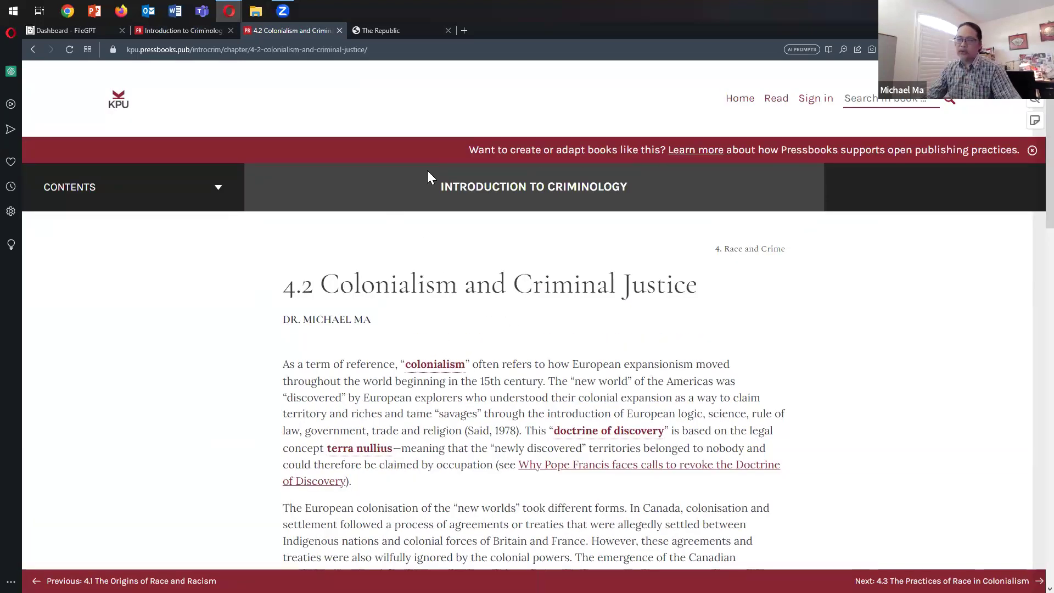
Step: Return to the FileGPT chat and review the exchange about the key issues in the document
click(100, 33)
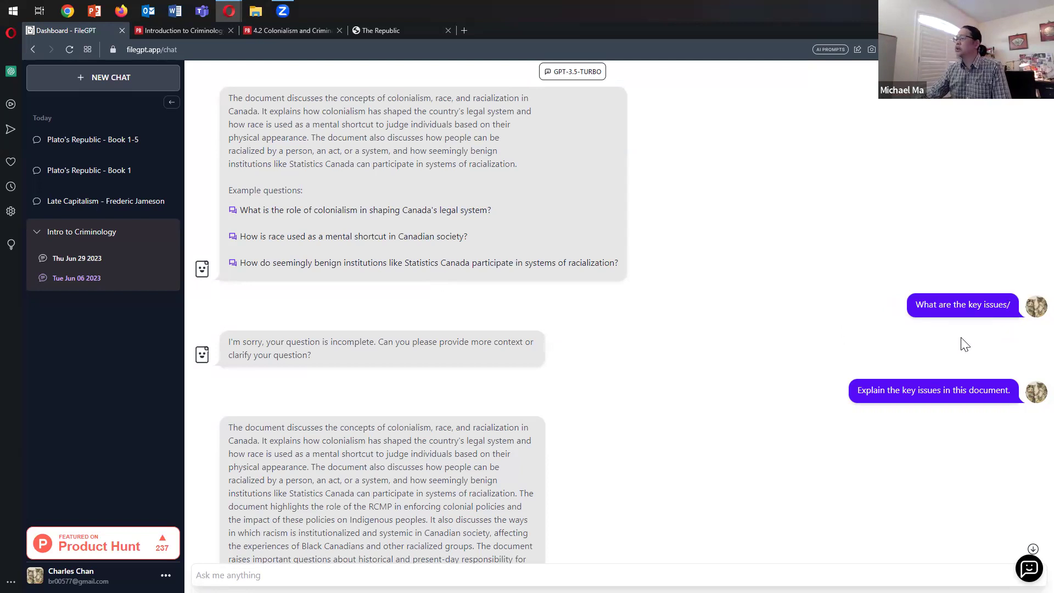
scroll(681, 338, down, 1)
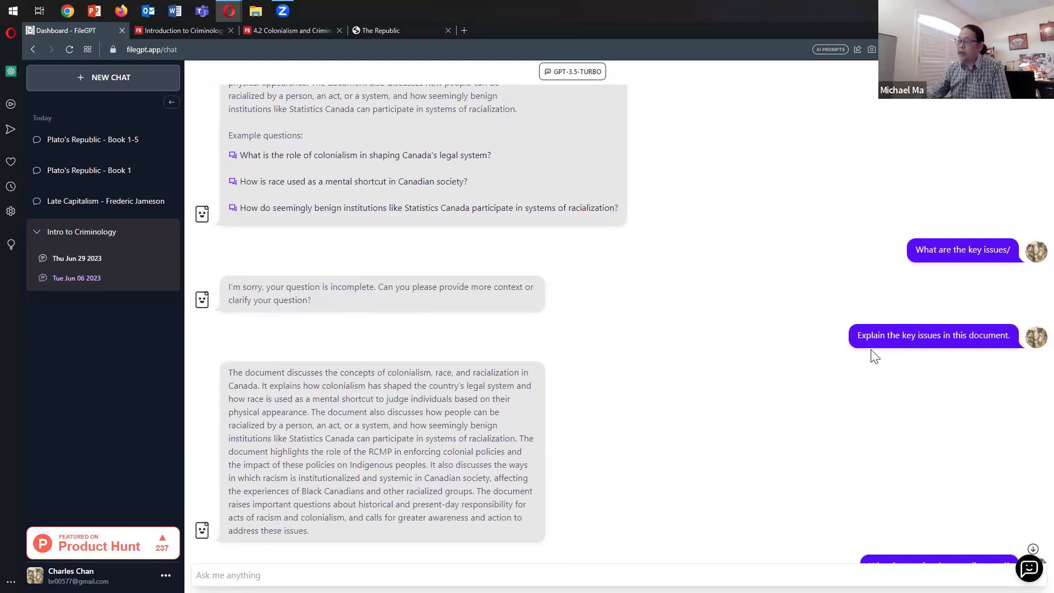
scroll(610, 365, down, 2)
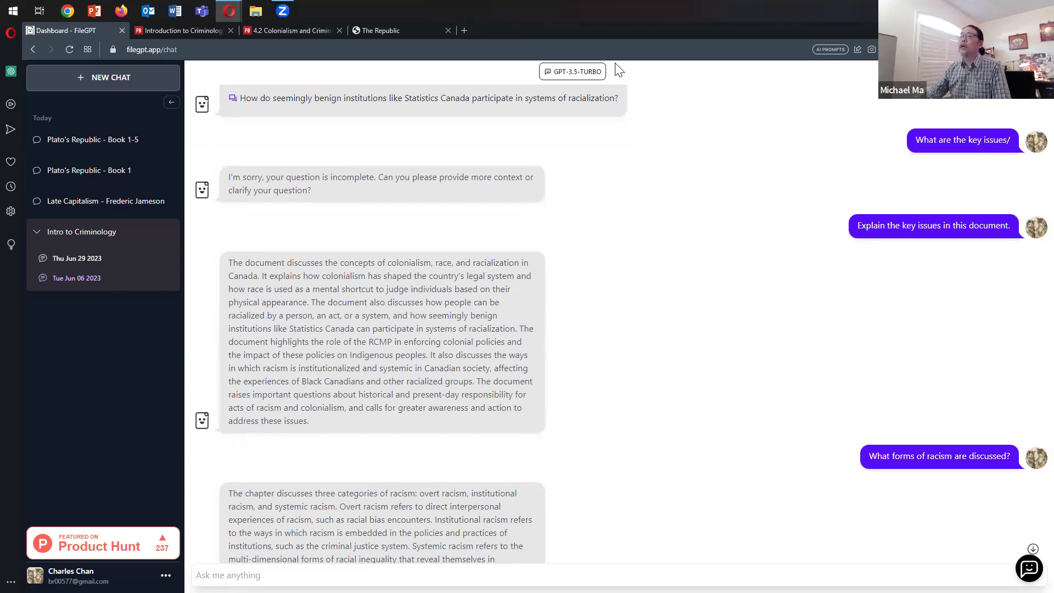
mouse_move(569, 75)
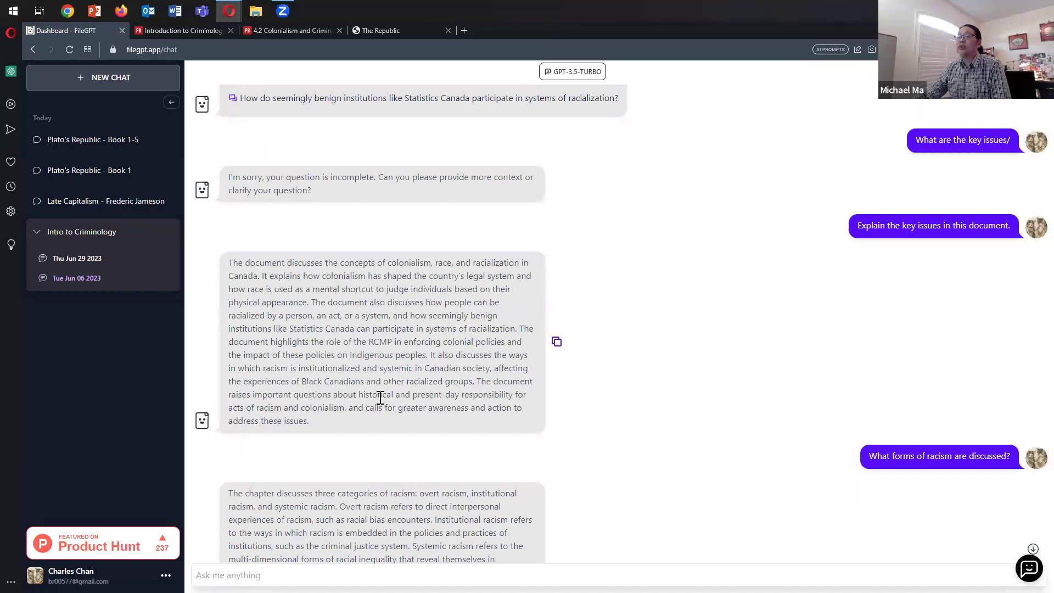
scroll(434, 365, down, 1)
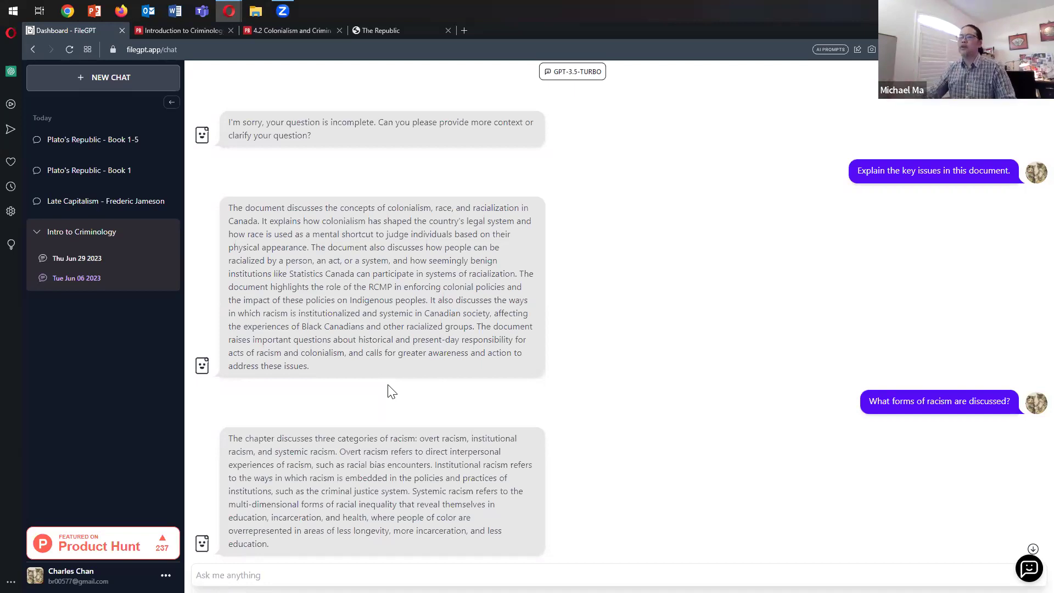
Step: Review the answer on forms of racism, highlighting "overt racism, institutional racism, and systemic racism"
scroll(539, 371, down, 2)
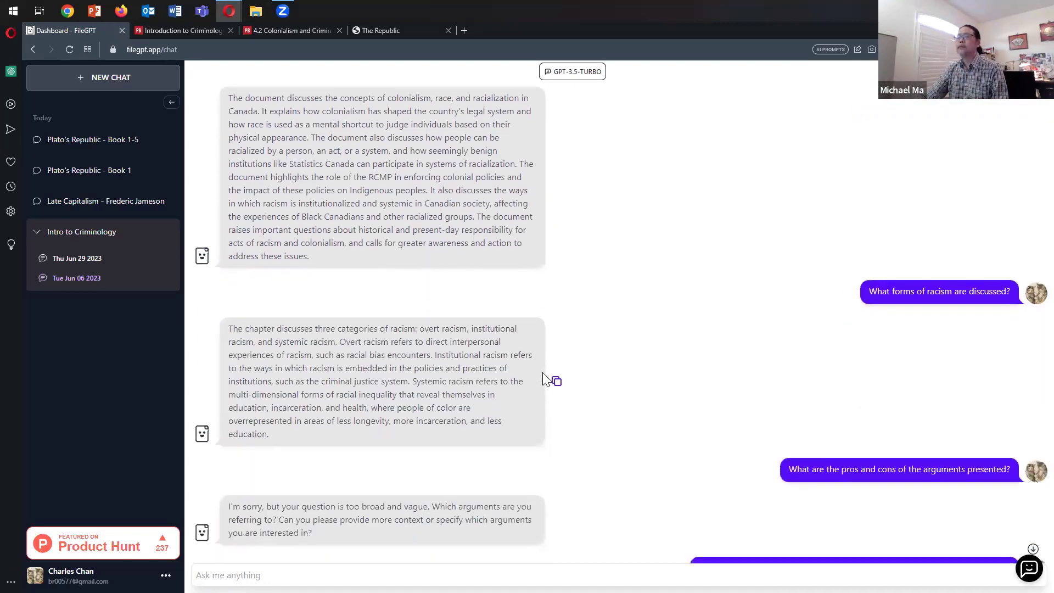
scroll(544, 378, down, 2)
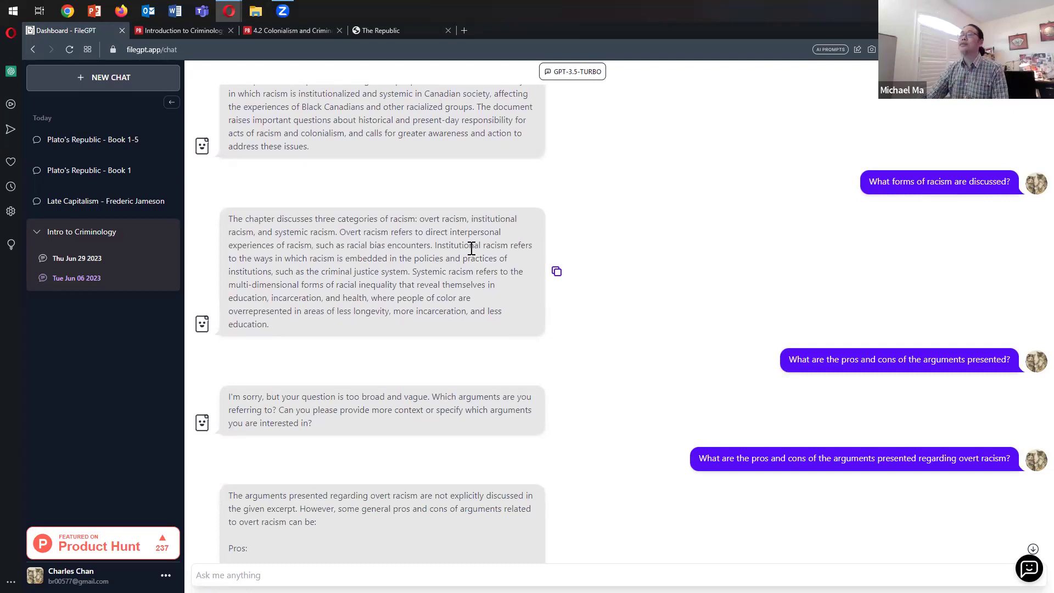
drag(419, 220, 340, 233)
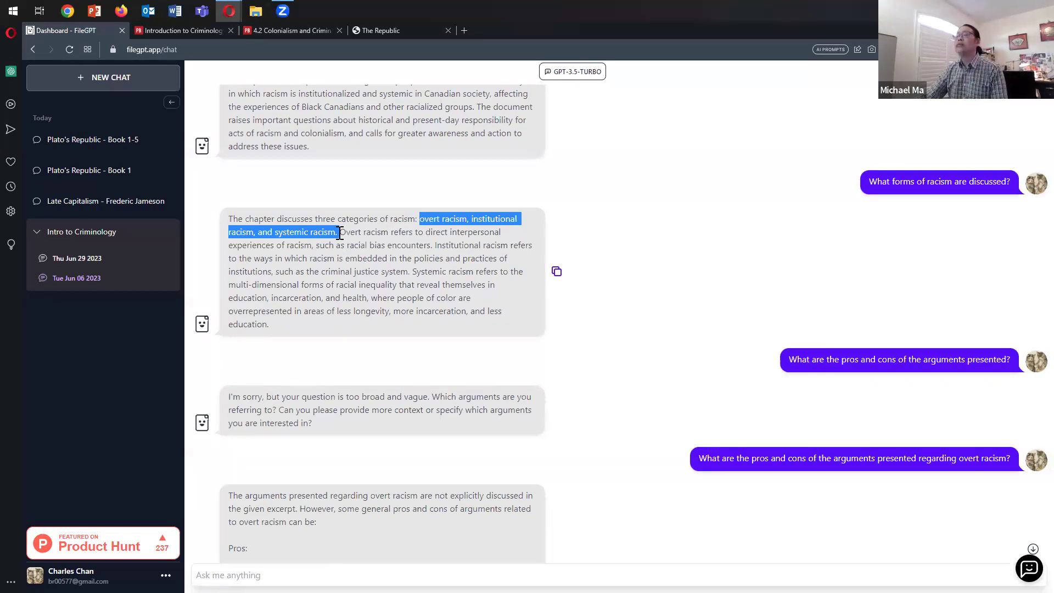
click(627, 267)
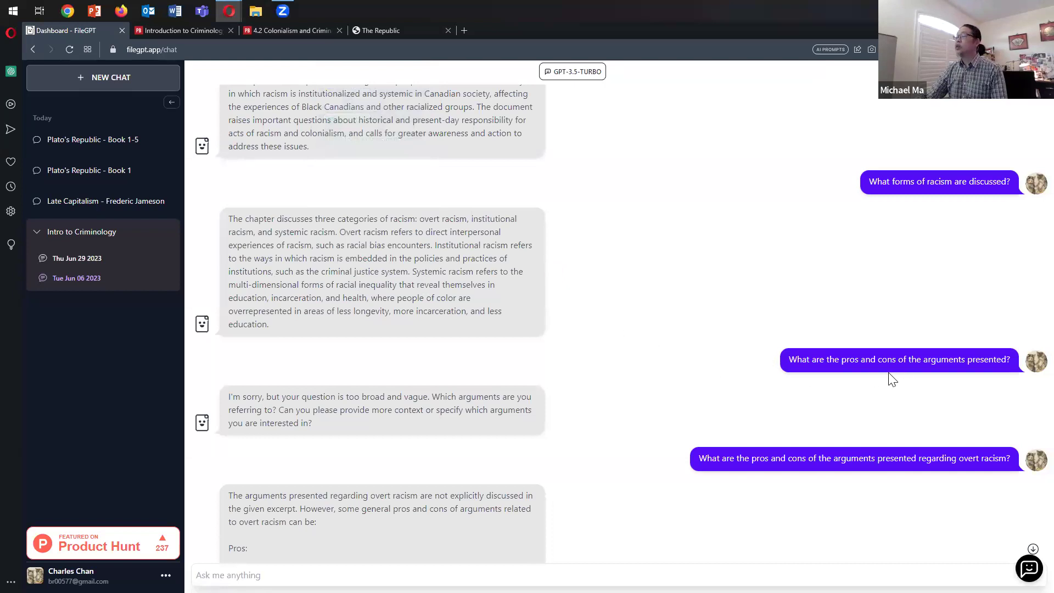
Step: Examine the questions on the pros and cons of the arguments and the answer regarding overt racism
scroll(618, 328, down, 1)
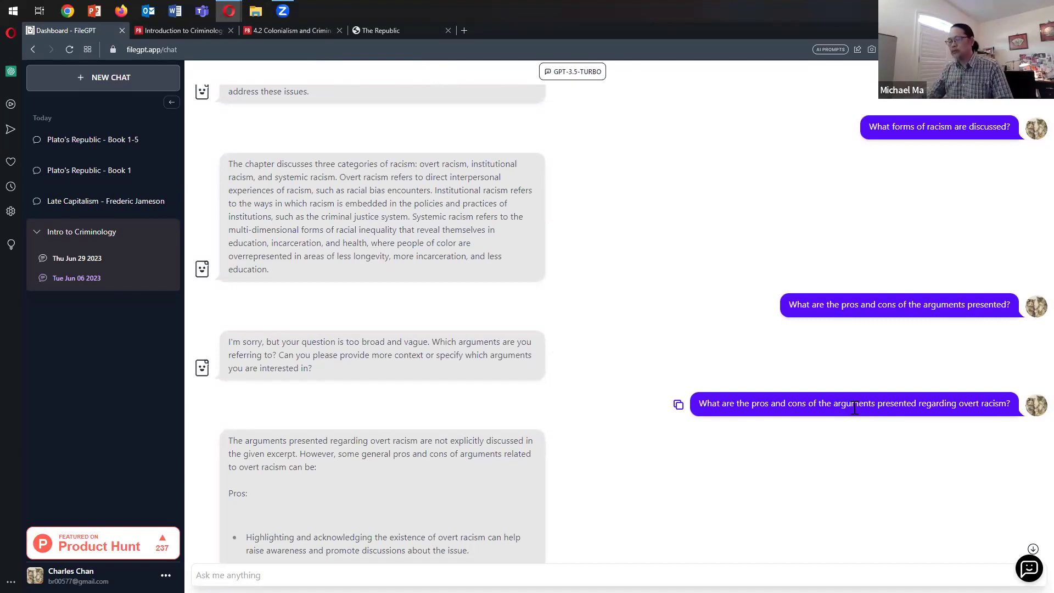
scroll(700, 464, down, 3)
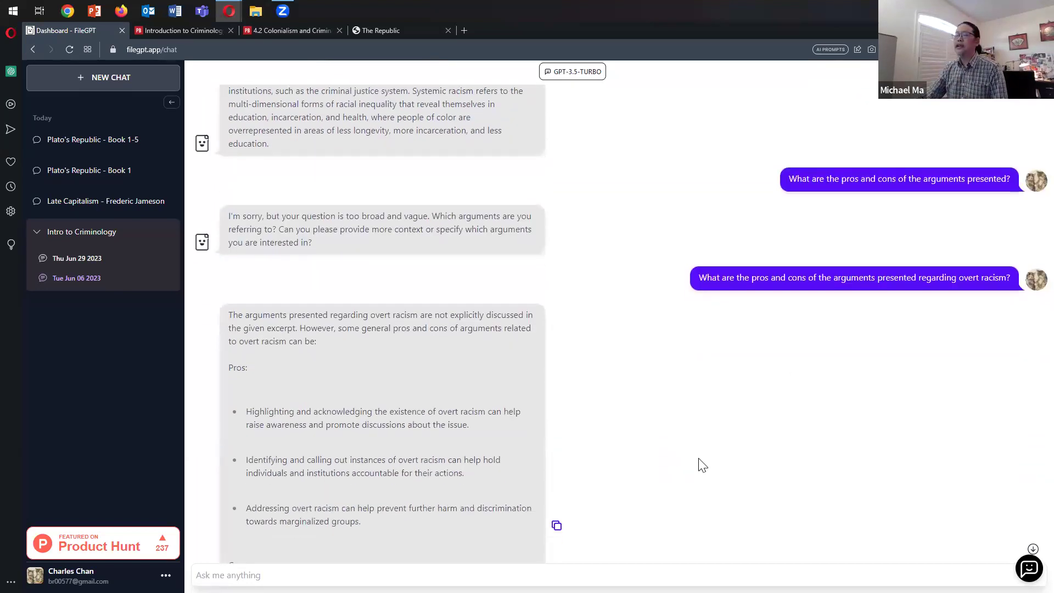
scroll(697, 444, down, 1)
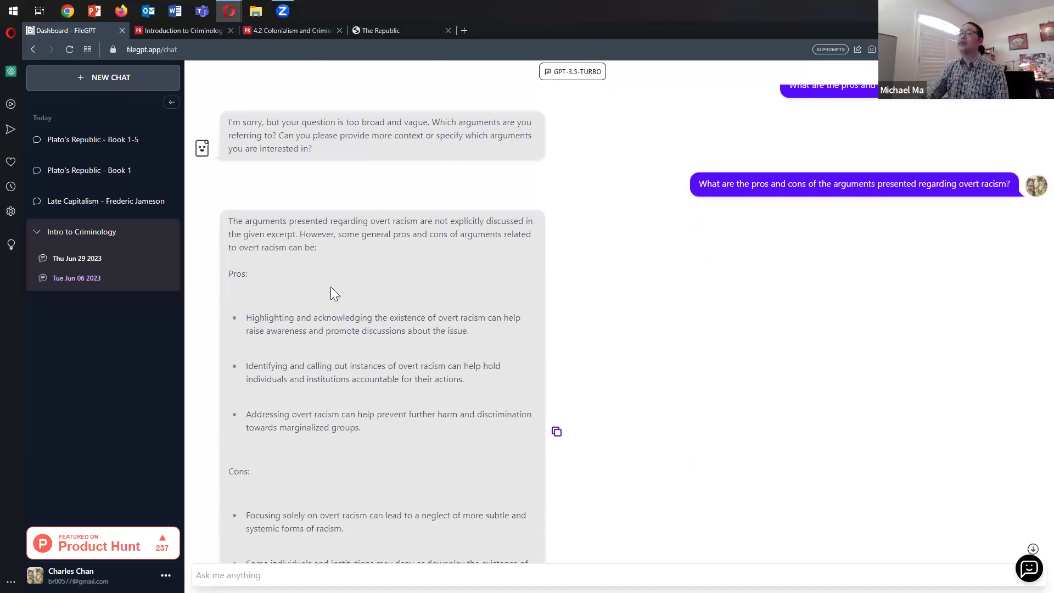
scroll(444, 416, down, 1)
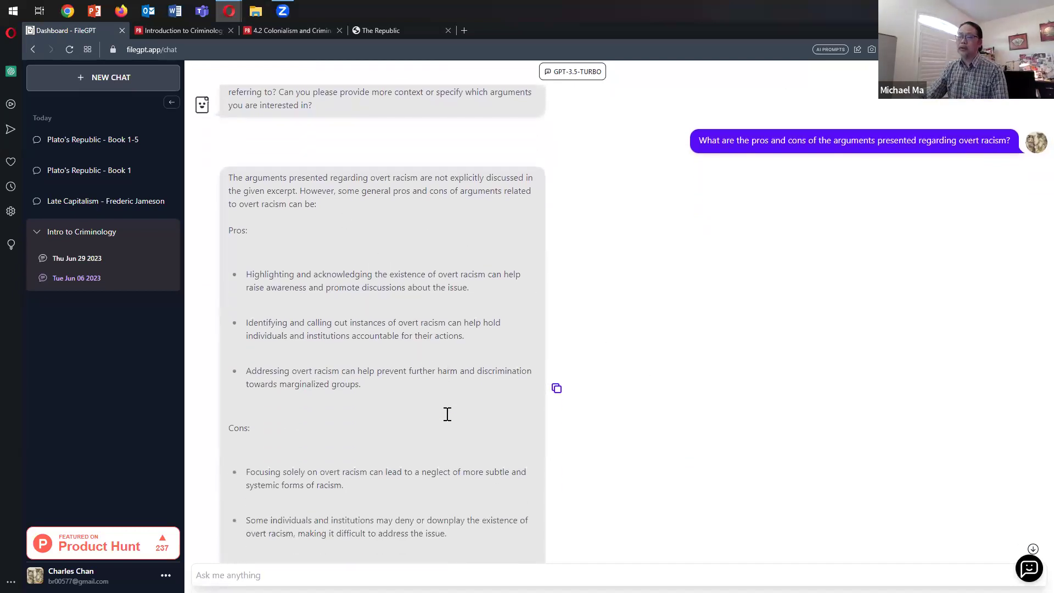
scroll(573, 365, up, 2)
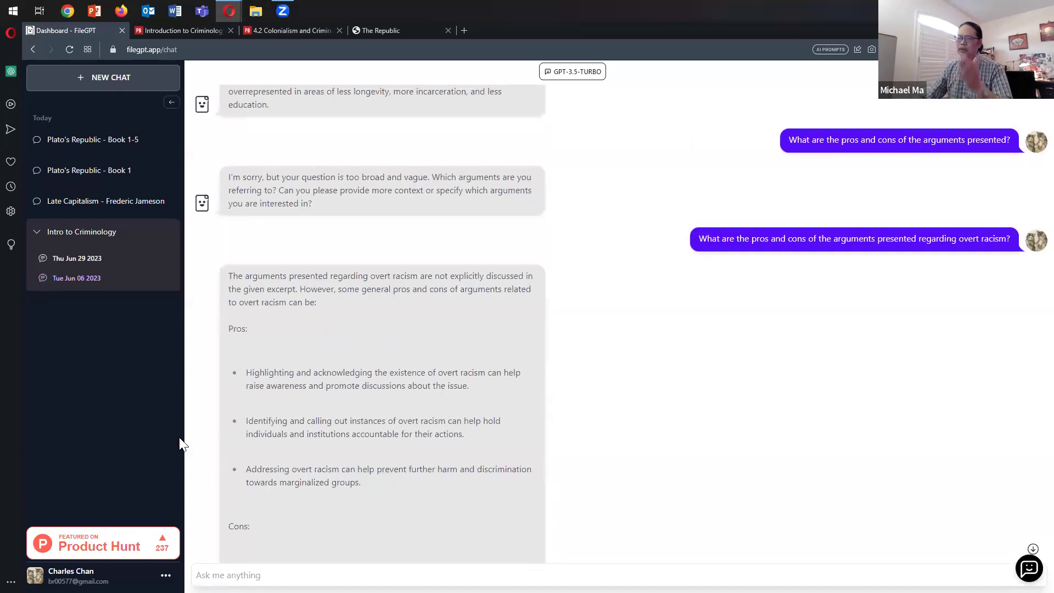
scroll(399, 380, down, 4)
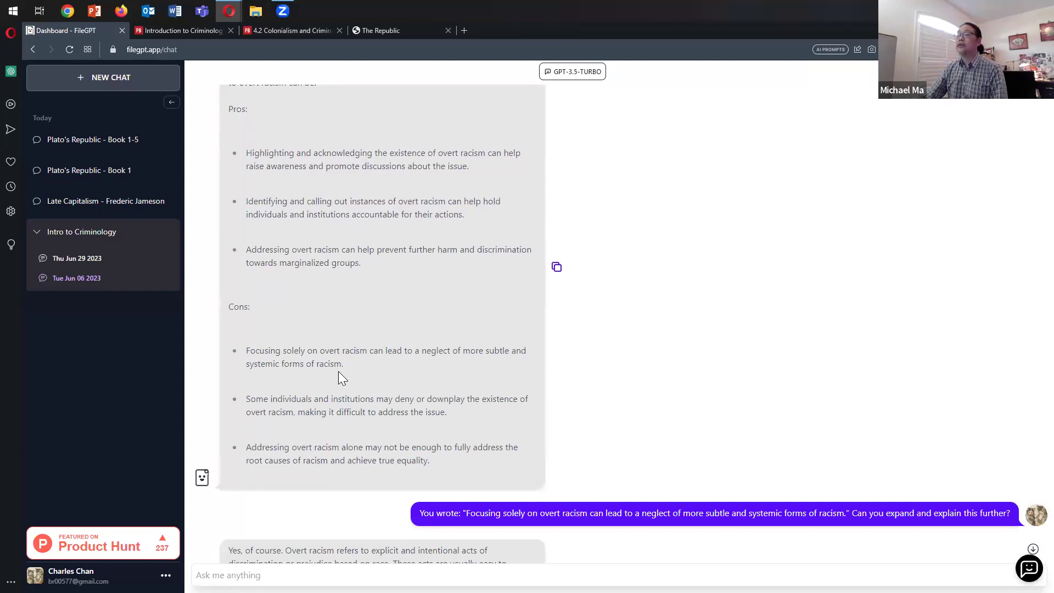
Step: Compare the listed cons with the follow-up request to expand on focusing solely on overt racism, and read its answer
scroll(566, 368, down, 2)
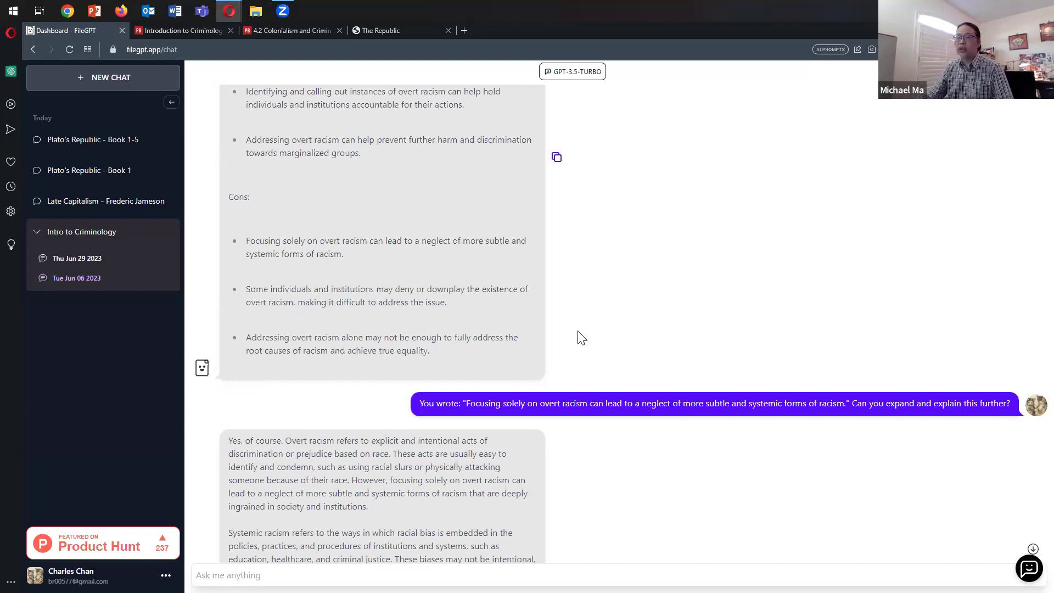
scroll(579, 332, down, 1)
scroll(596, 309, up, 3)
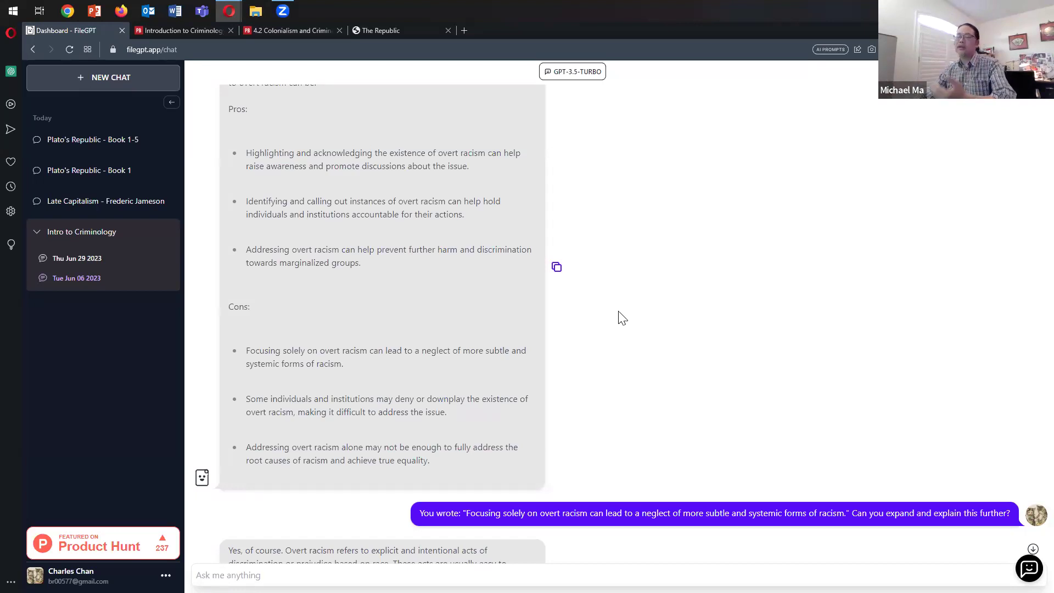
scroll(632, 320, down, 2)
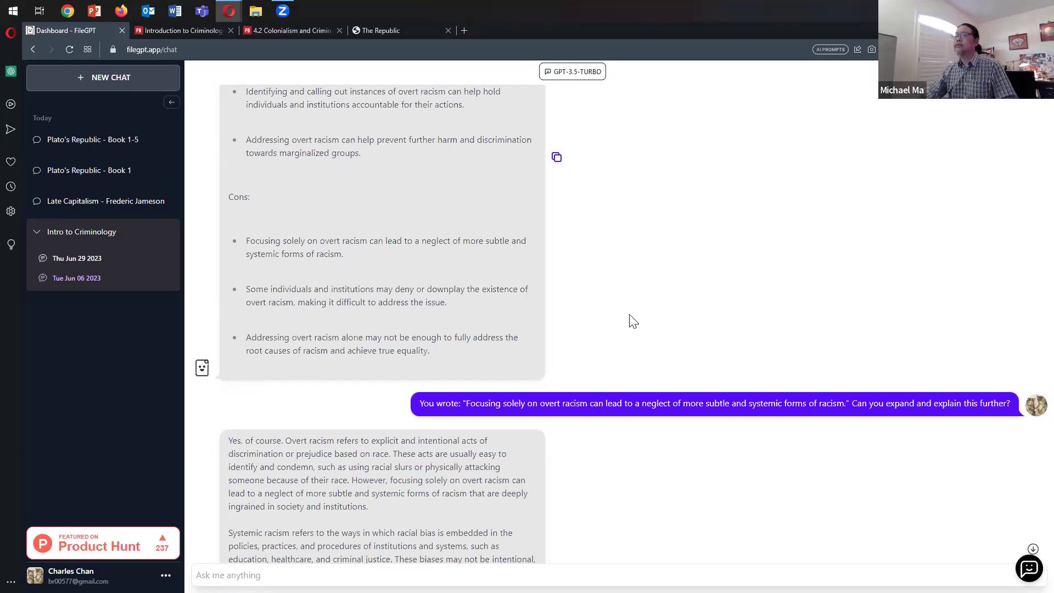
scroll(633, 321, down, 1)
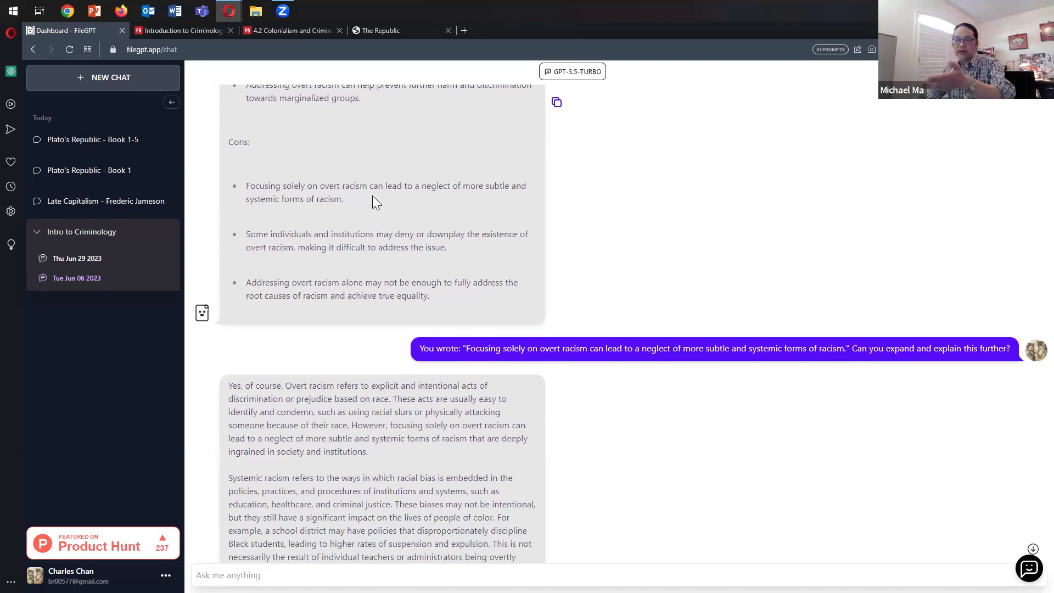
scroll(538, 398, down, 2)
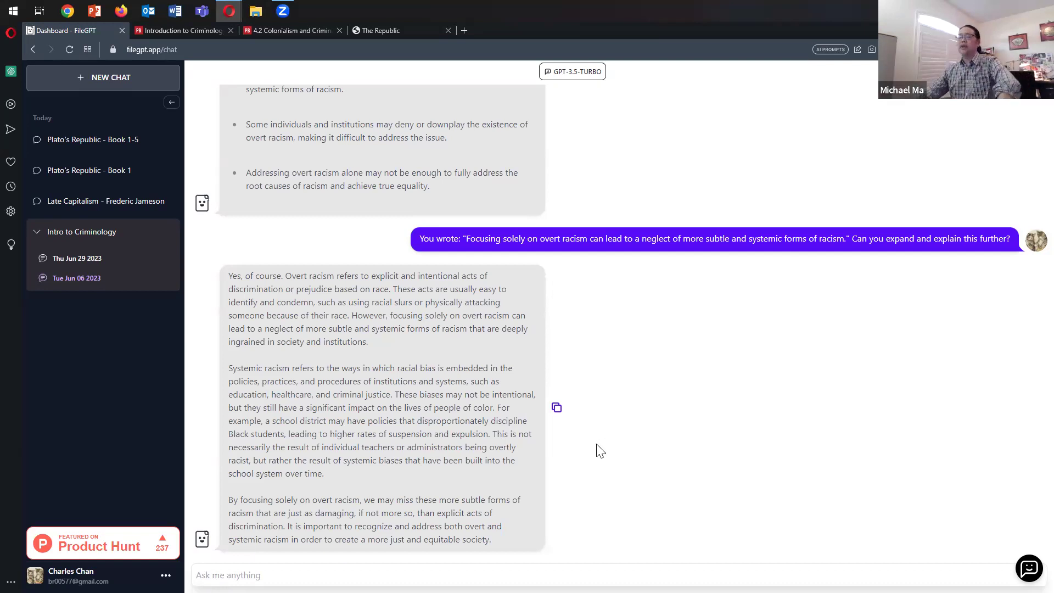
Step: Skim the whole conversation again and open the Thu Jun 29 2023 chat in Intro to Criminology
scroll(612, 449, up, 15)
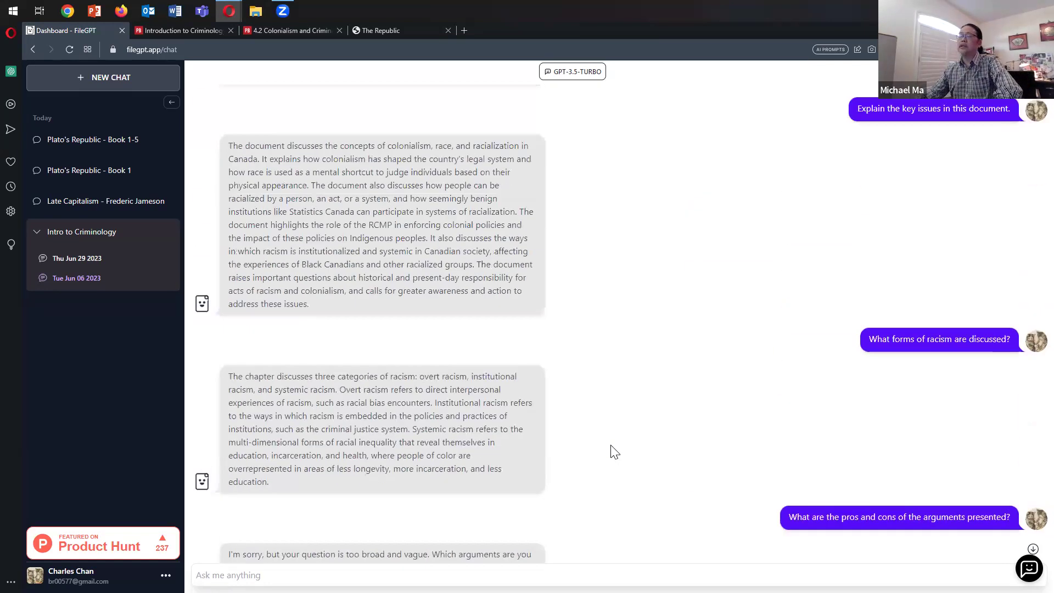
scroll(612, 450, up, 5)
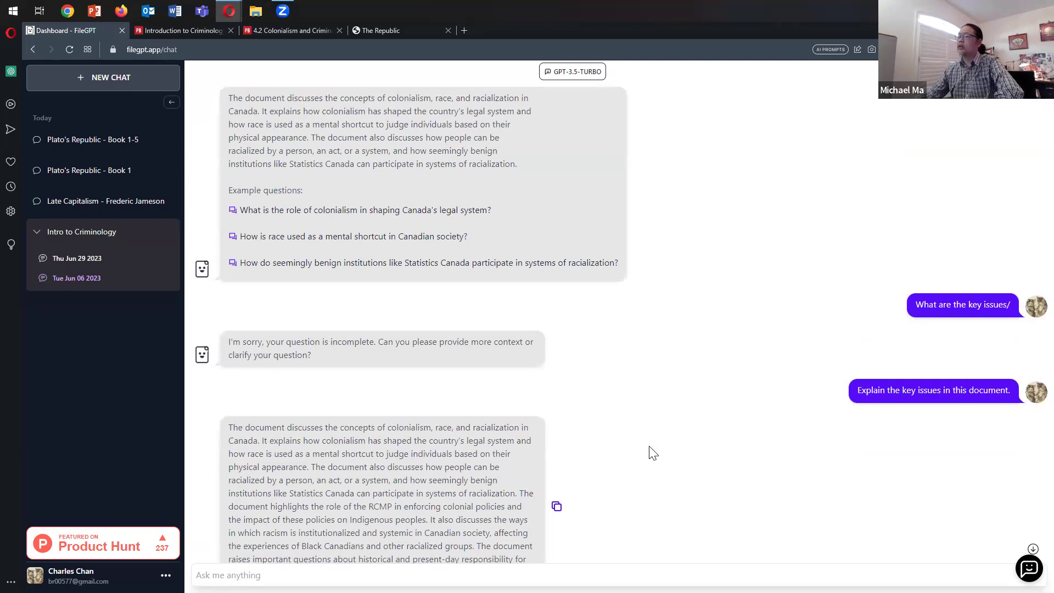
scroll(651, 452, down, 20)
scroll(653, 453, down, 10)
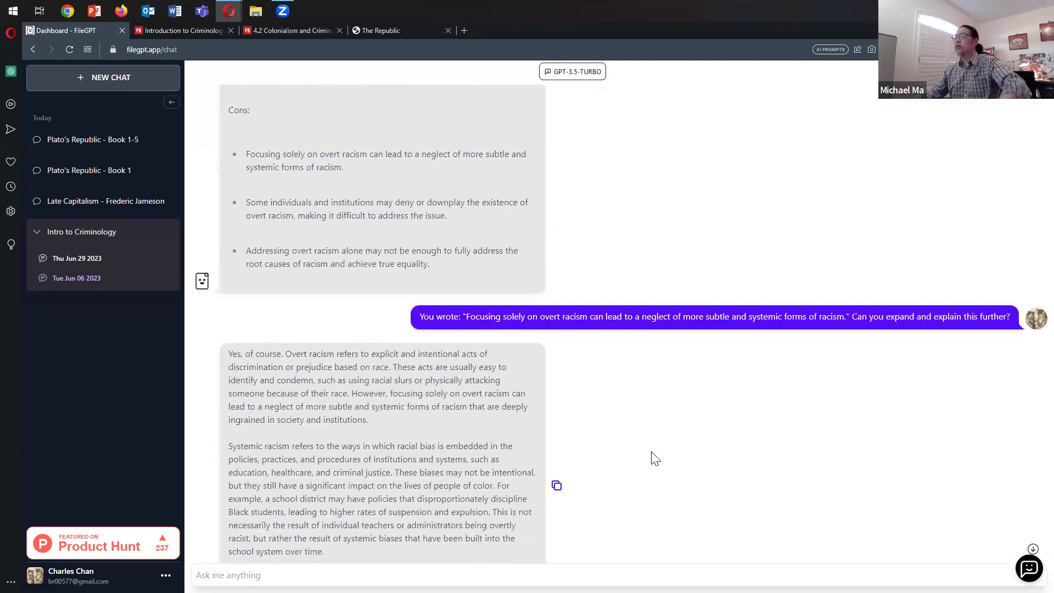
click(90, 263)
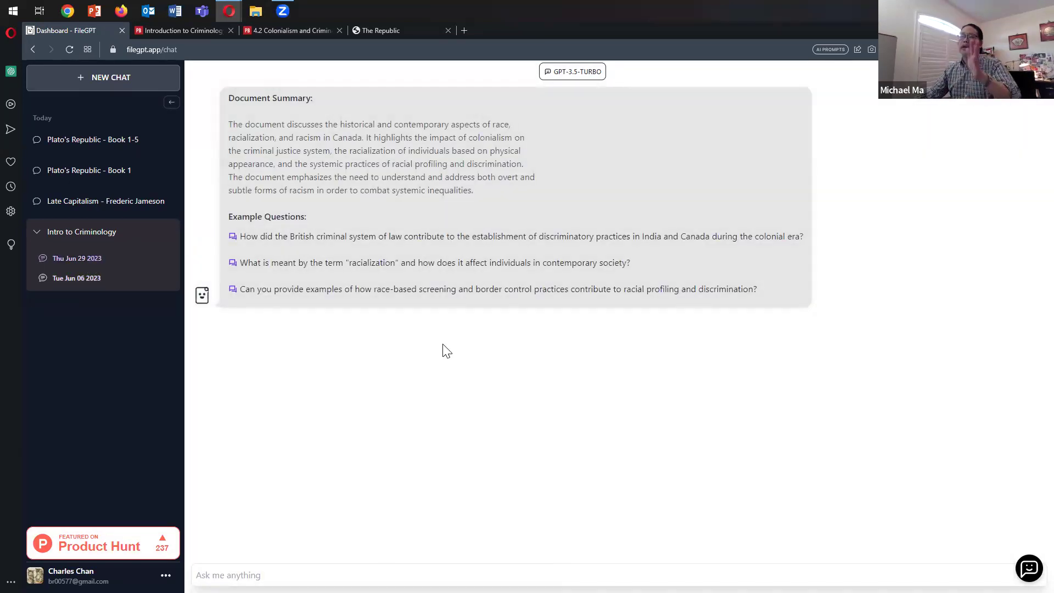
mouse_move(166, 280)
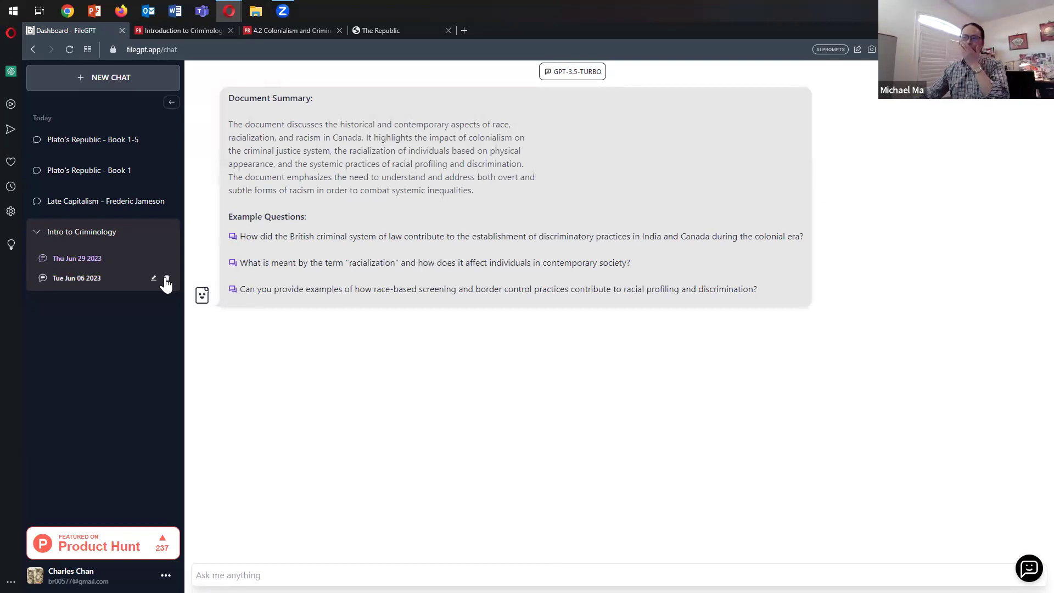
Step: Open the Plato's Republic - Book 1 chat and enlarge the page display
click(110, 171)
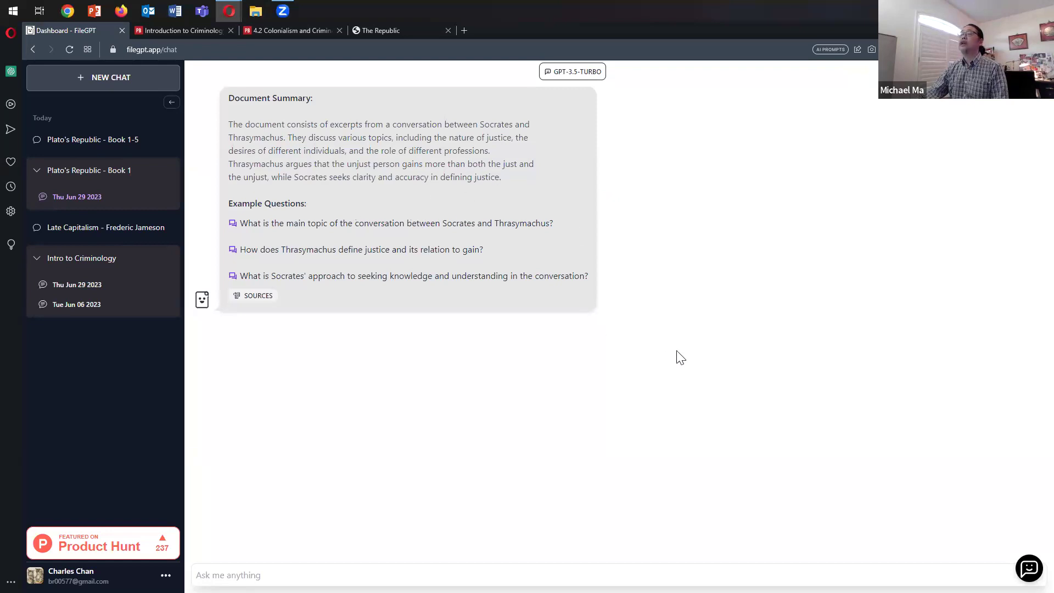
key(ctrl+plus)
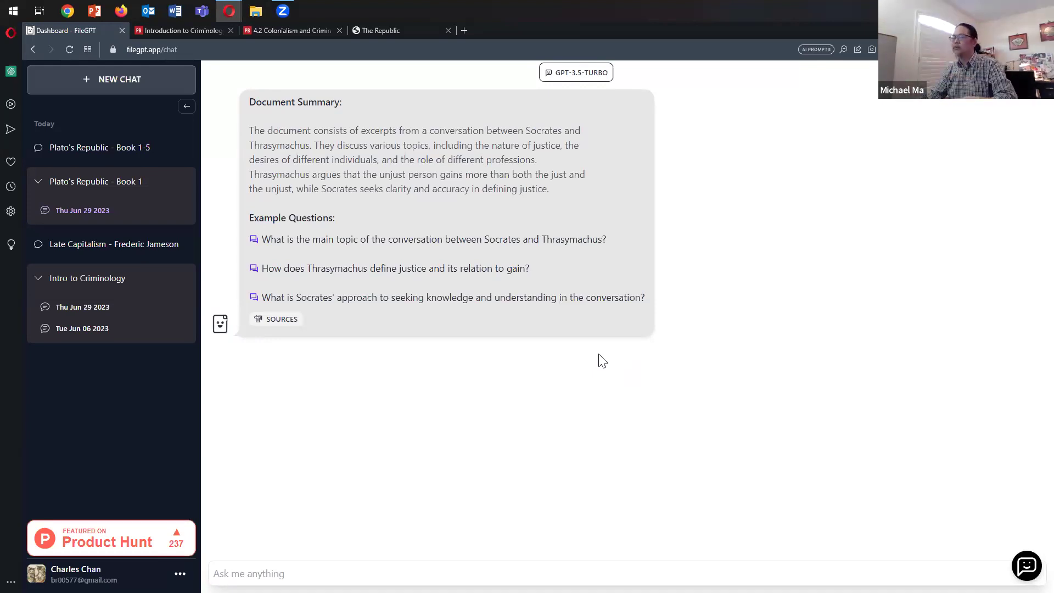
Step: Open the Thu Jun 29 2023 chat in Plato's Republic - Book 1-5 and read the answer on the book's main argument
click(146, 157)
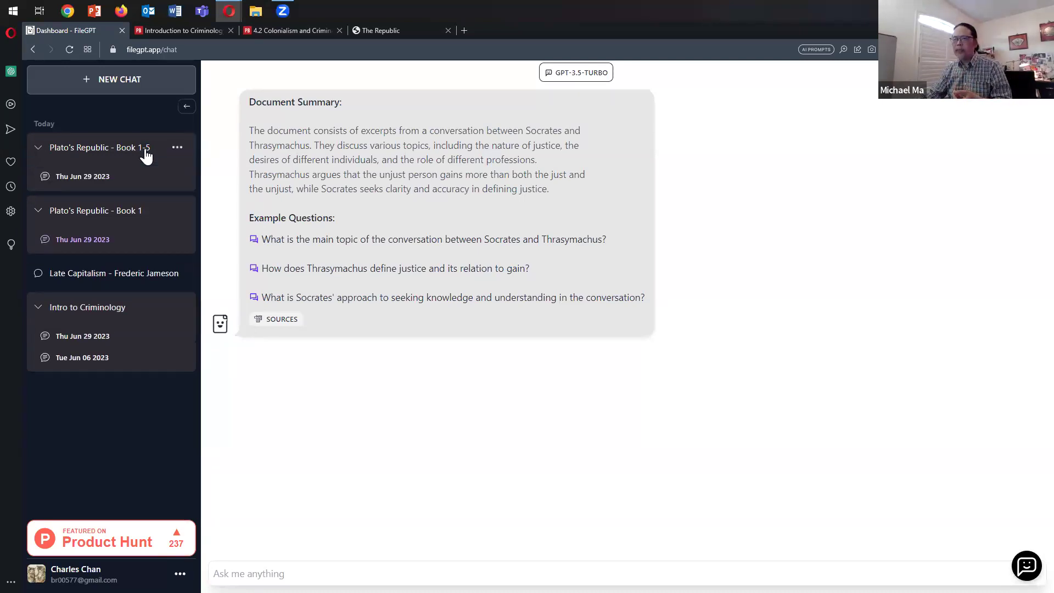
click(96, 184)
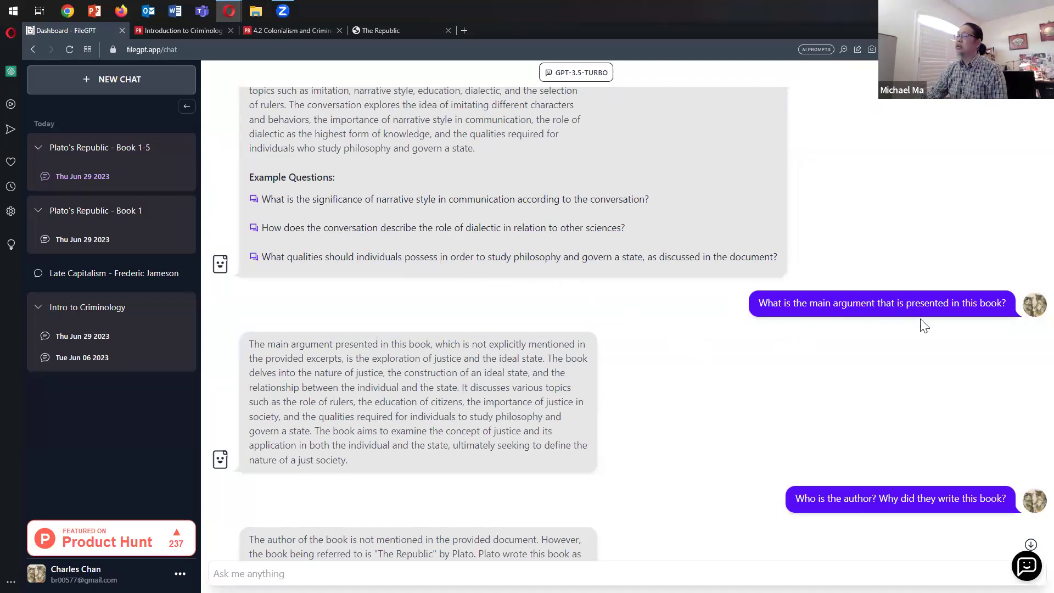
scroll(650, 346, down, 1)
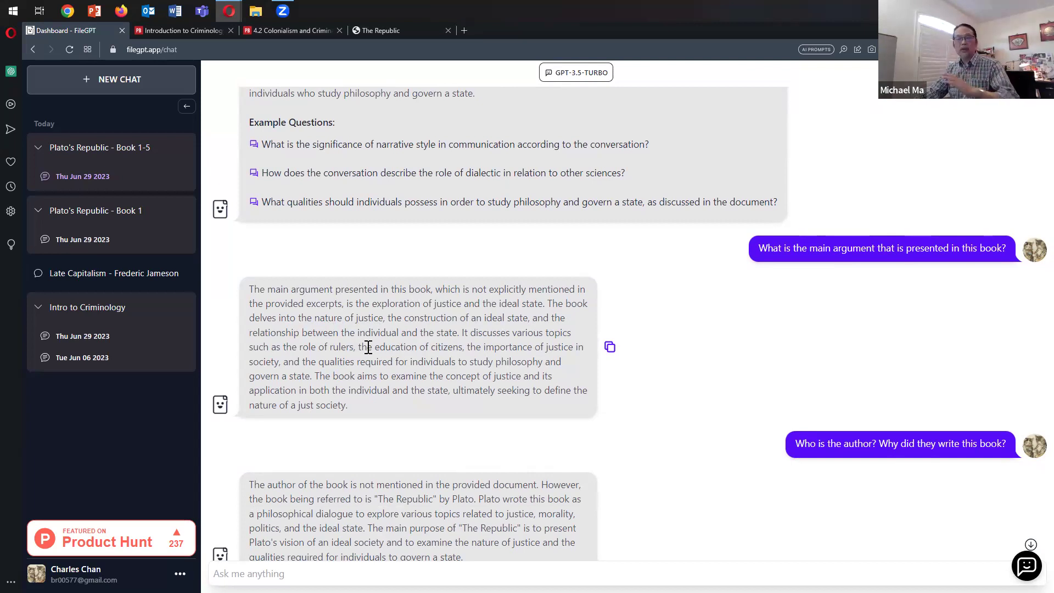
scroll(647, 341, down, 2)
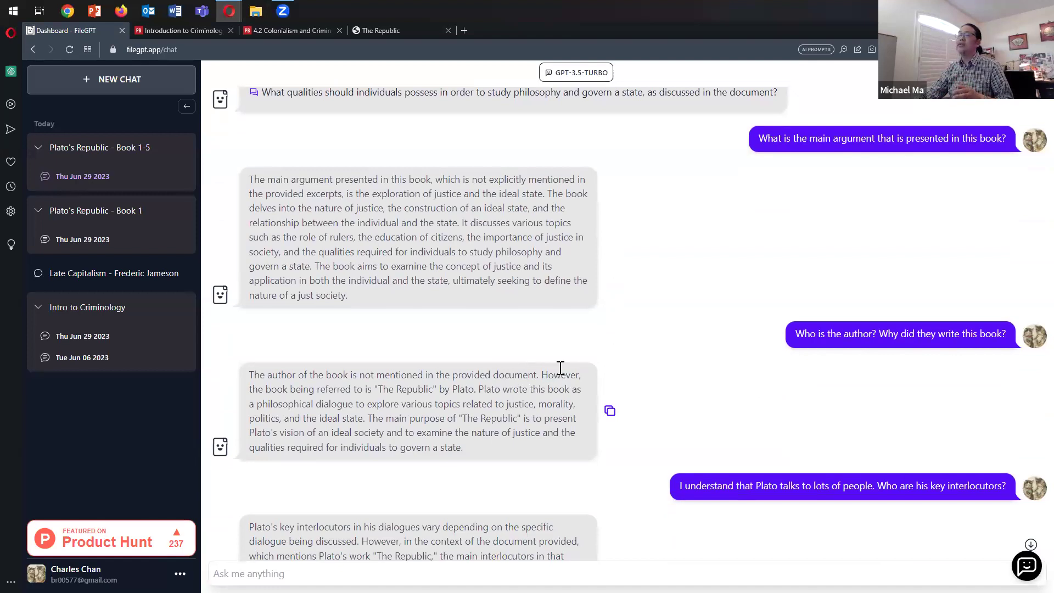
scroll(561, 368, down, 2)
Step: Enlarge the page display to 175% and hide the chat list so that the conversation fills the page
ctrl+scroll(639, 281, up, 2)
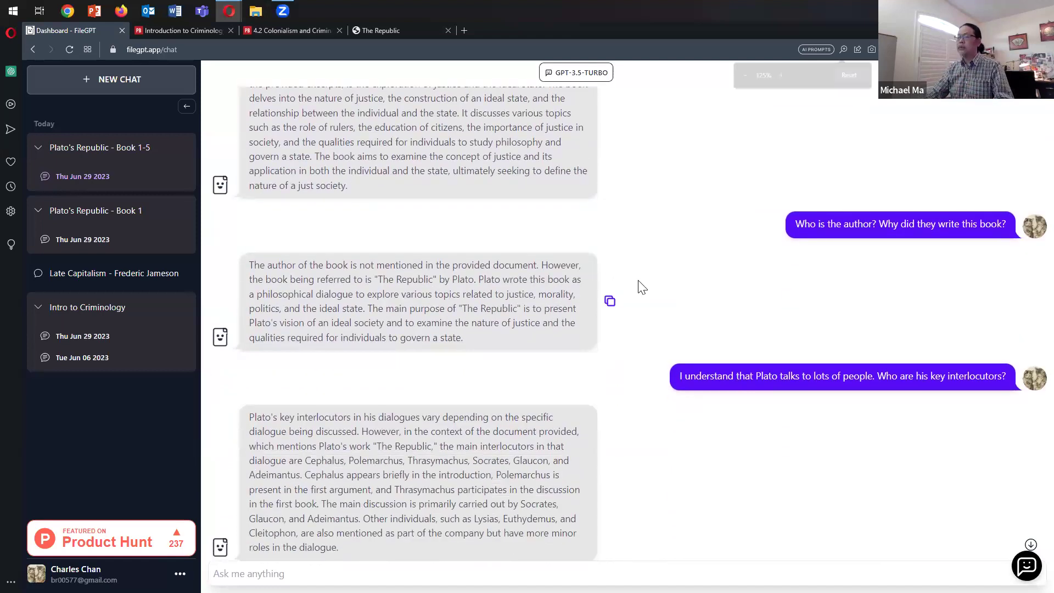
ctrl+scroll(639, 280, up, 1)
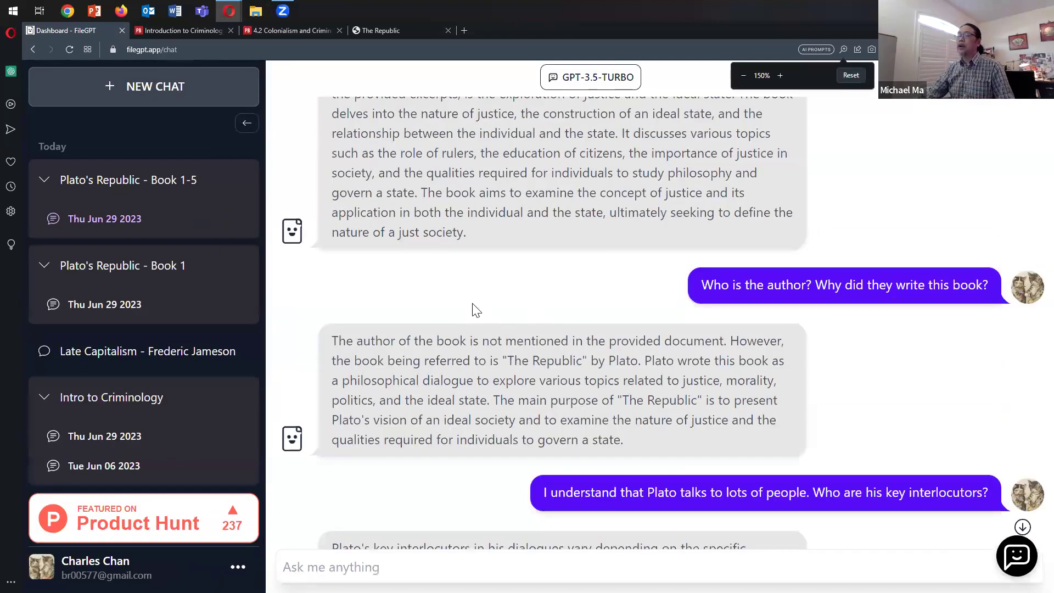
scroll(472, 302, down, 1)
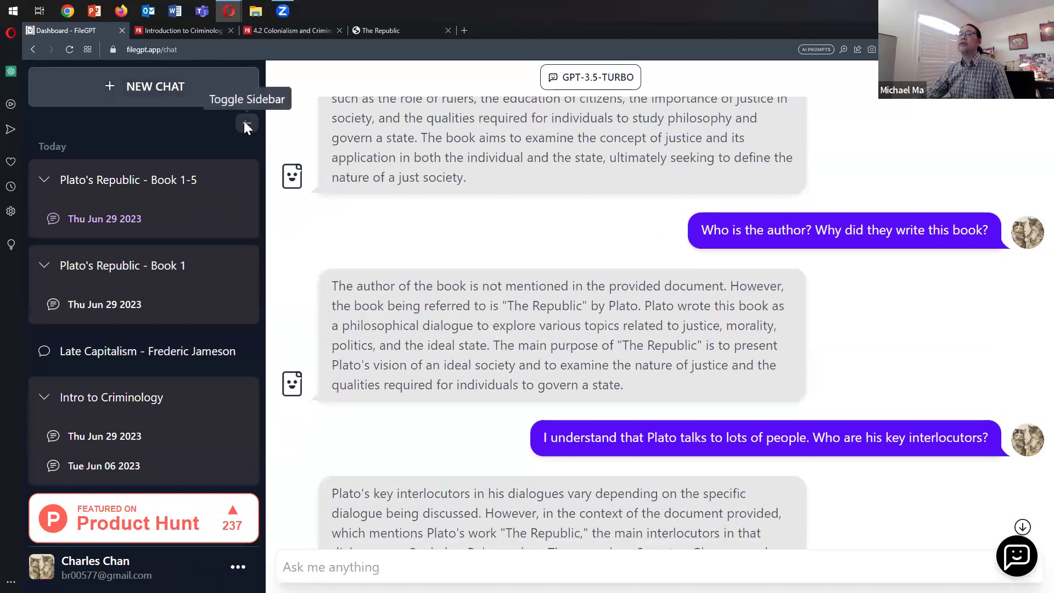
click(247, 123)
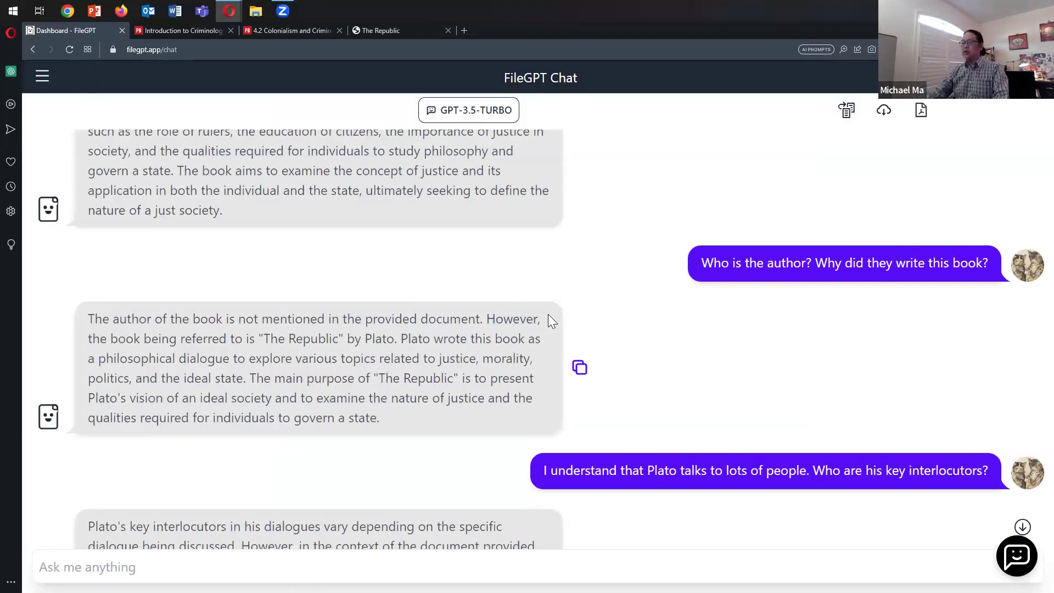
key(ctrl+plus)
key(ctrl+plus)
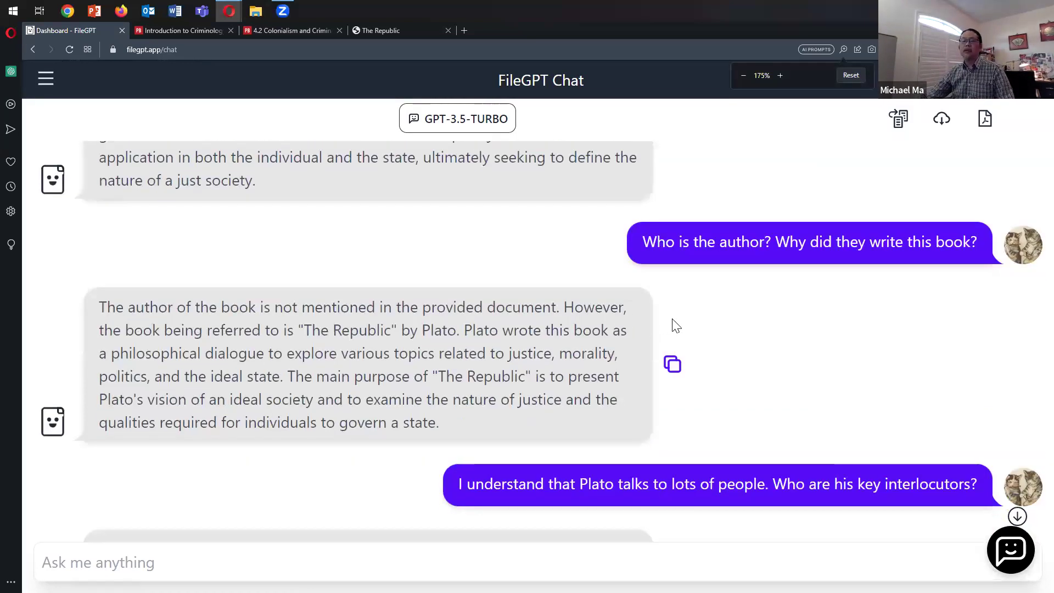
Step: Read the answers on the book's author and purpose and on Plato's key interlocutors
scroll(747, 330, down, 1)
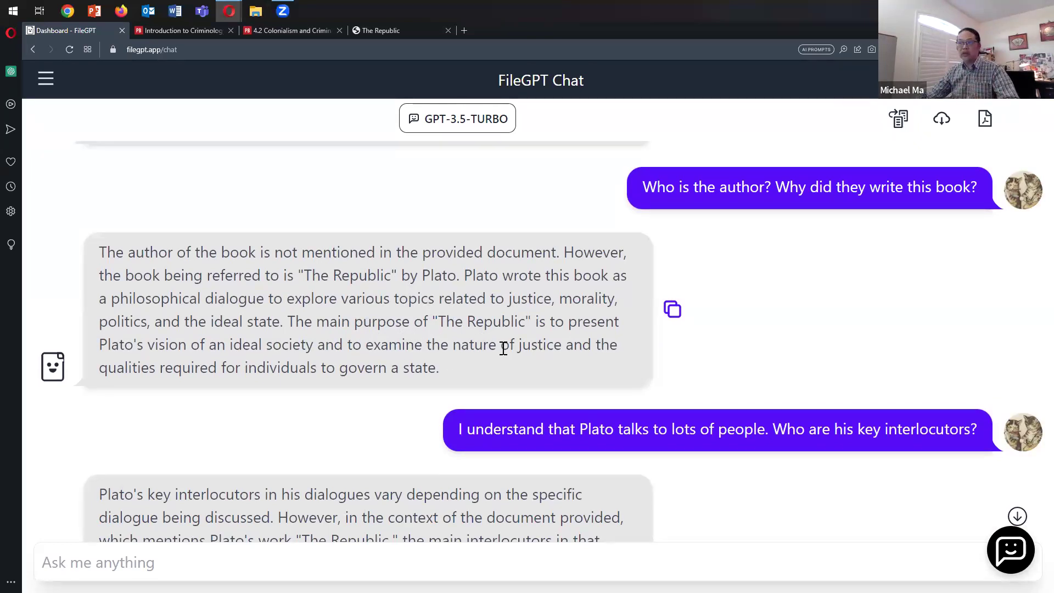
scroll(504, 348, down, 2)
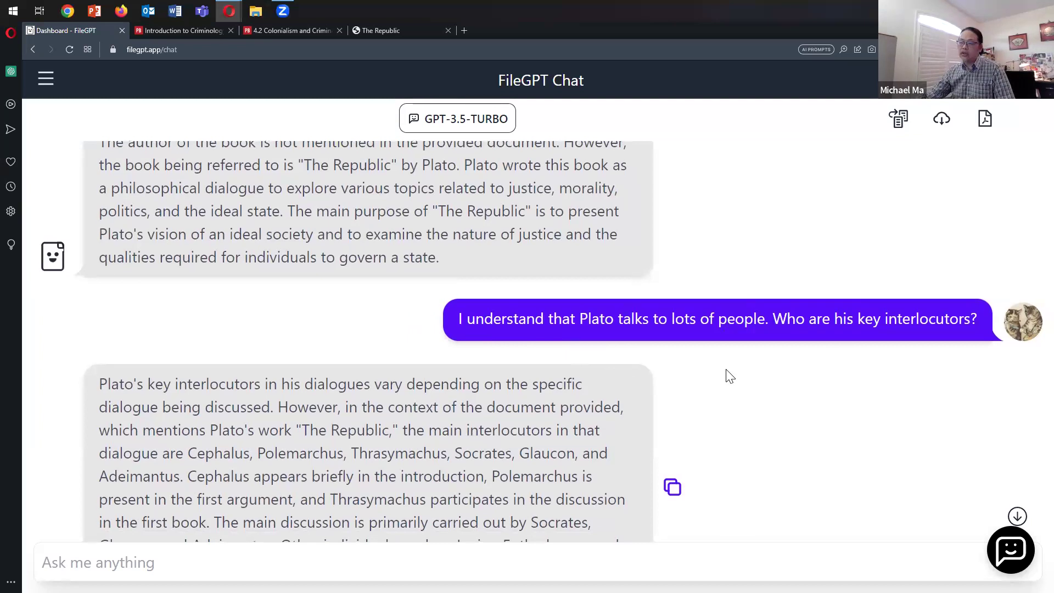
scroll(728, 376, down, 3)
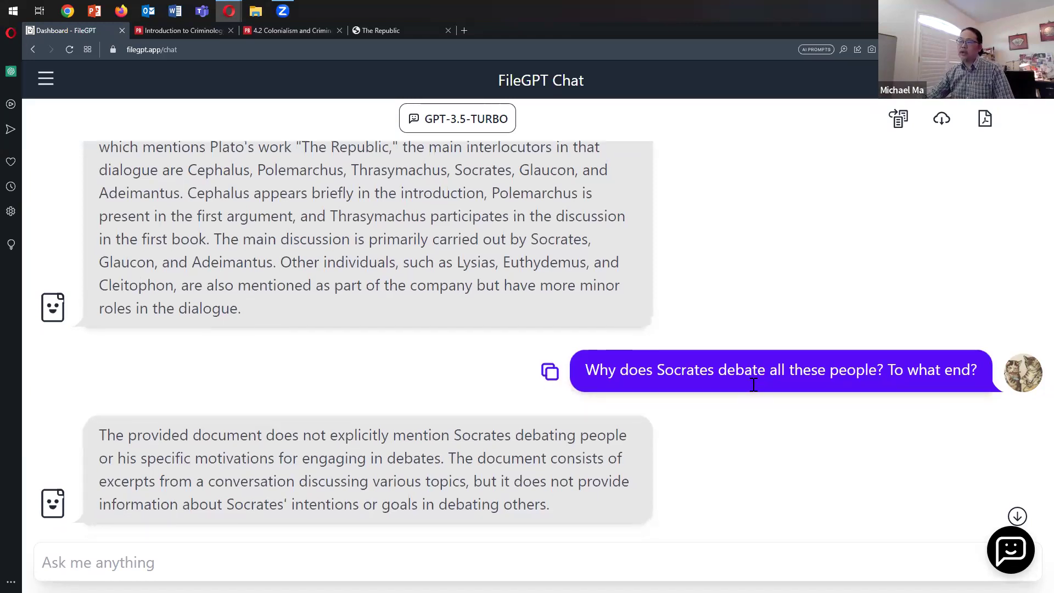
Step: Examine the answer to why Socrates debates all these people, up to the question about his specific argument or point of view
scroll(747, 389, down, 2)
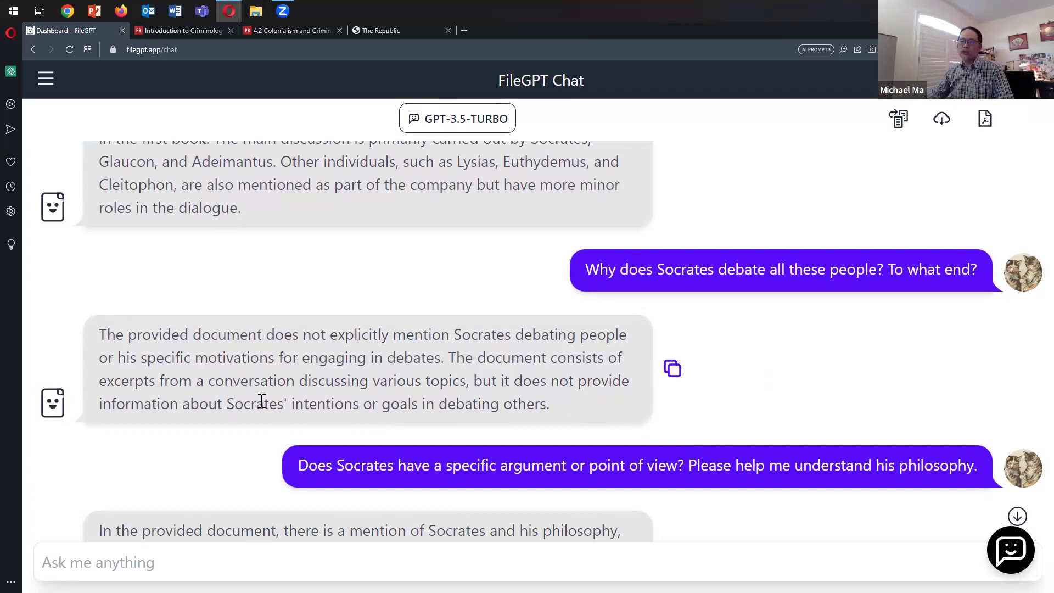
scroll(261, 400, down, 1)
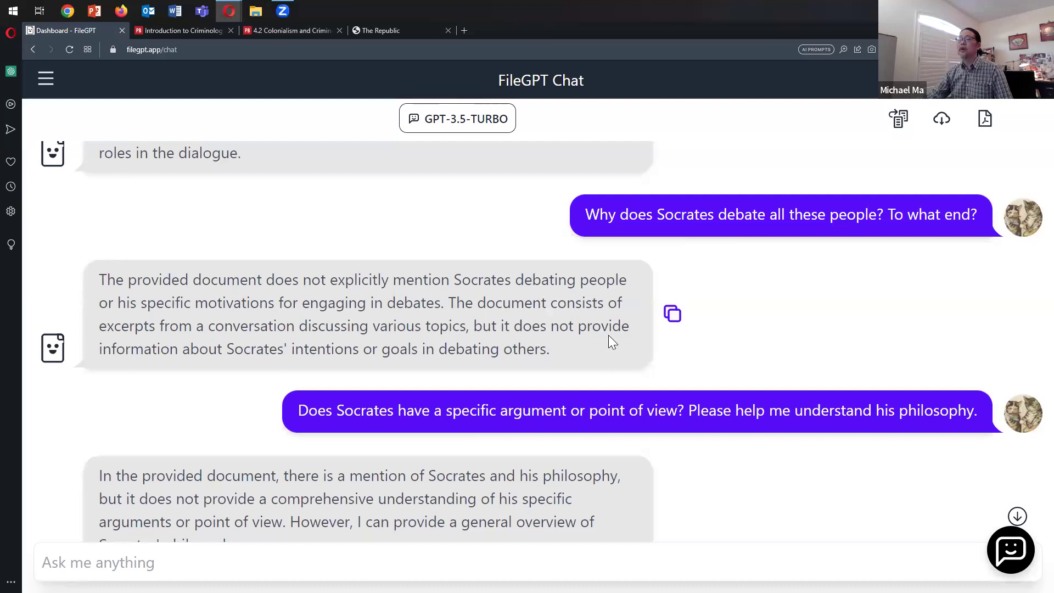
scroll(565, 334, down, 1)
scroll(565, 331, down, 1)
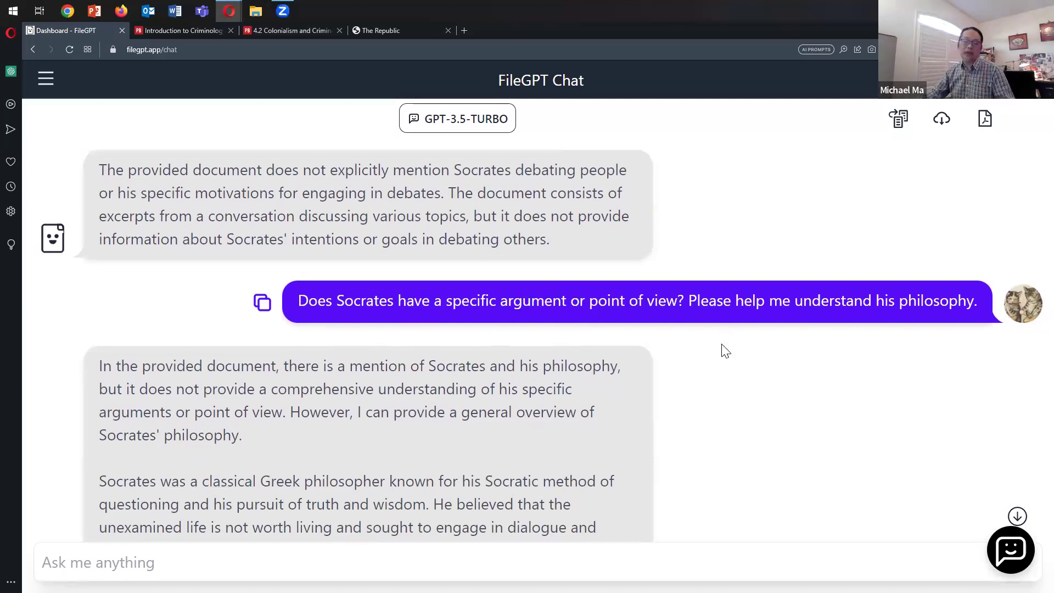
Step: Read through the answer on Socrates' philosophy, rechecking its opening paragraph against the question asked
scroll(726, 352, down, 3)
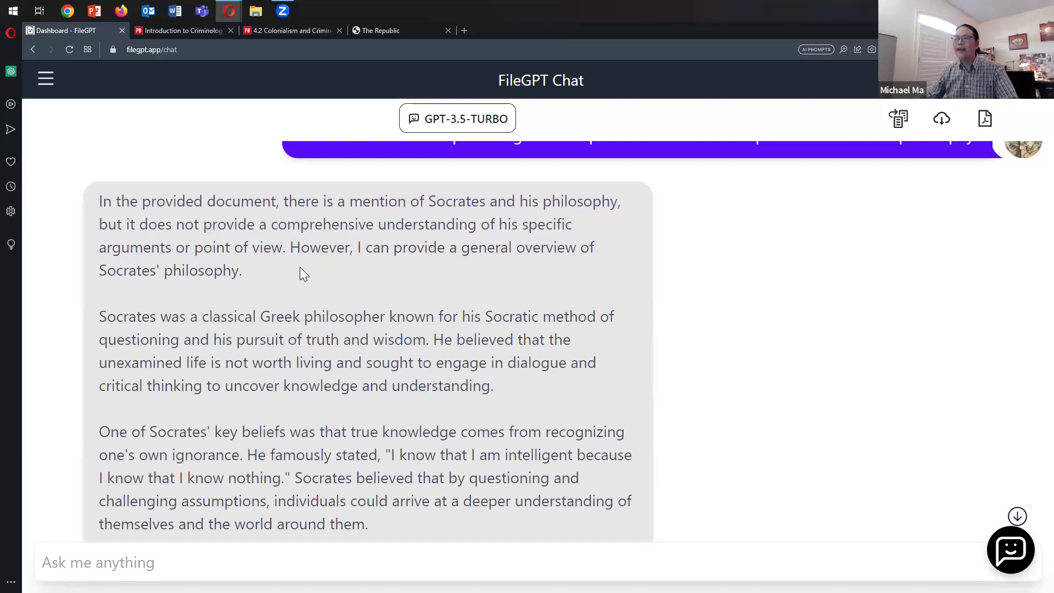
scroll(469, 269, down, 1)
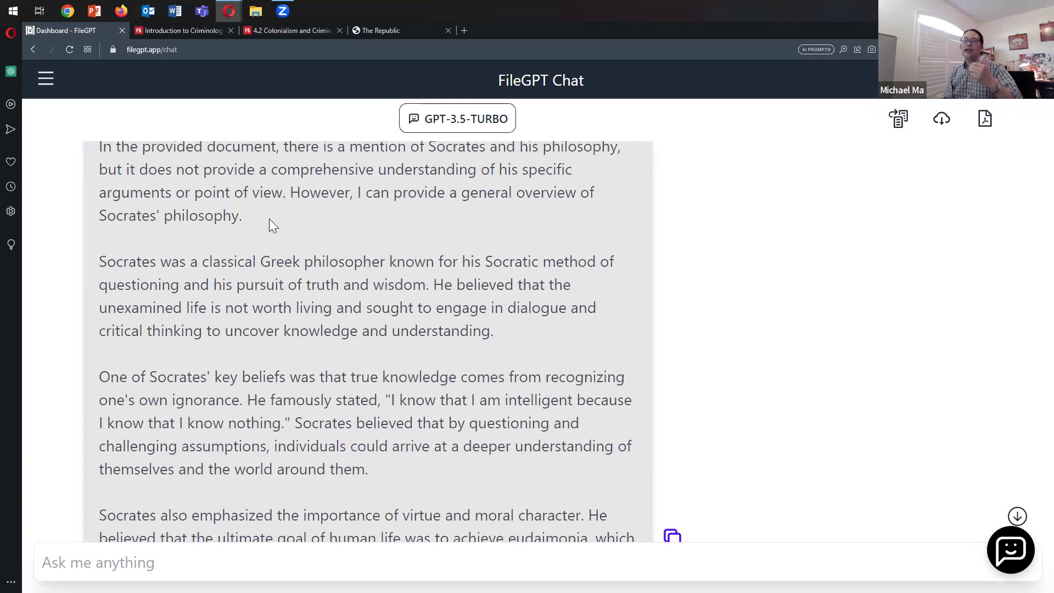
scroll(269, 216, up, 1)
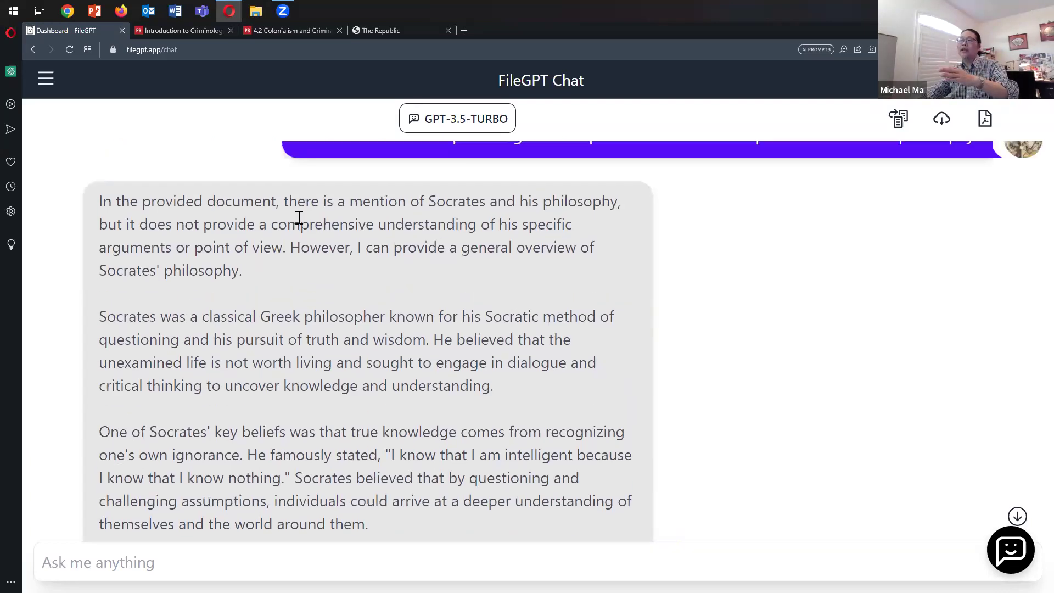
scroll(300, 218, up, 1)
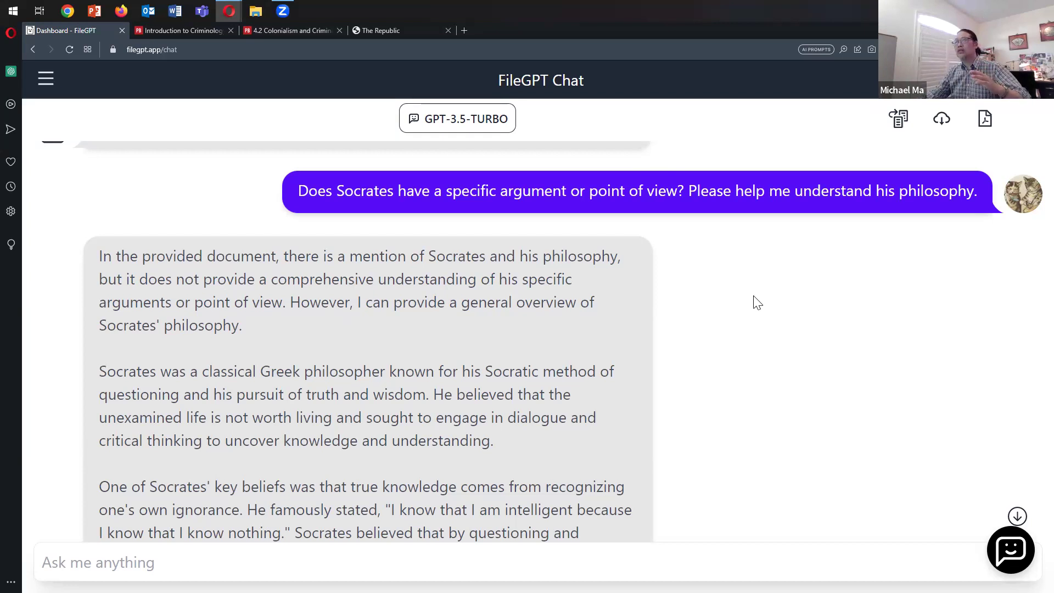
scroll(757, 302, down, 2)
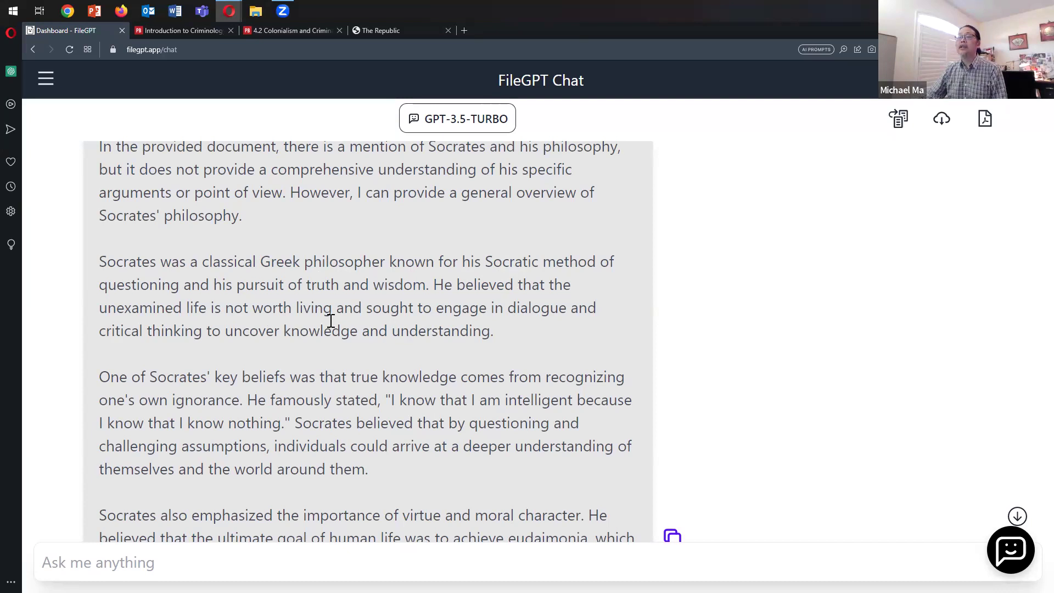
scroll(329, 319, down, 1)
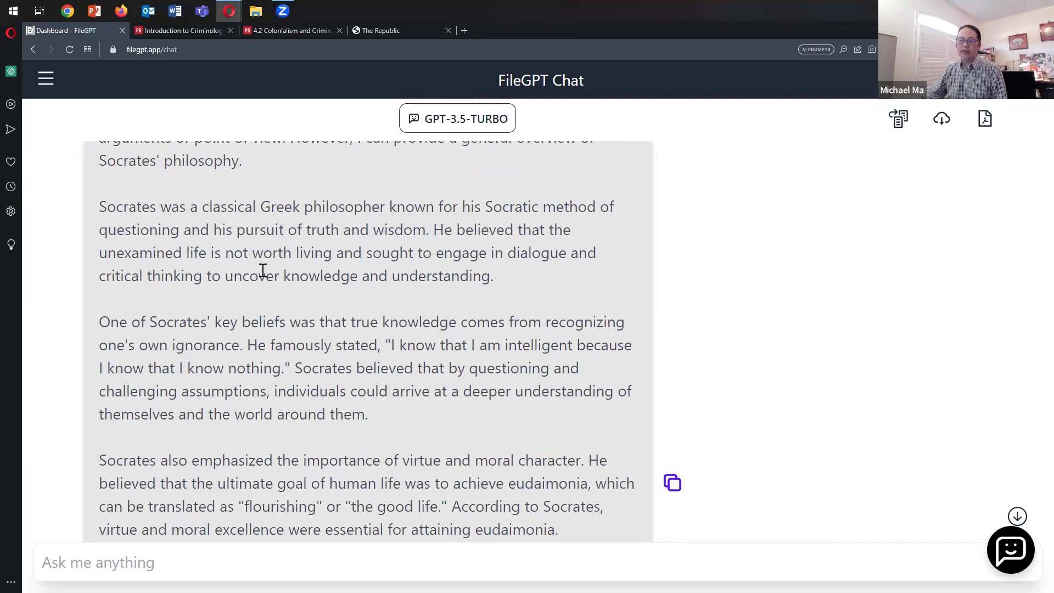
scroll(325, 263, down, 2)
Step: Examine the philosophy student's request for key features with cited passages, and read all four numbered points of the answer
scroll(370, 307, down, 5)
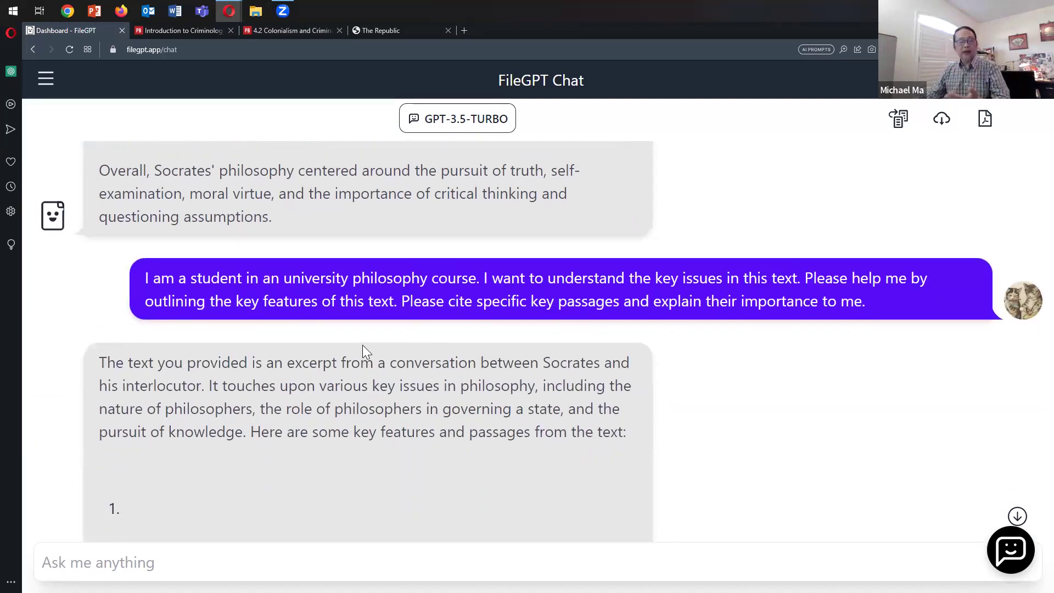
mouse_move(277, 313)
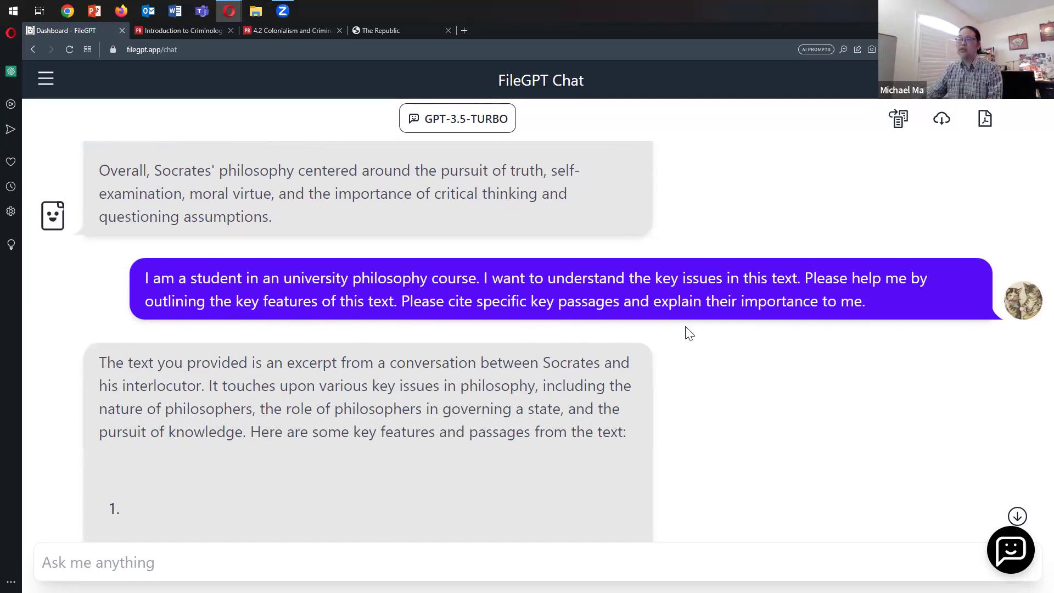
scroll(690, 335, down, 3)
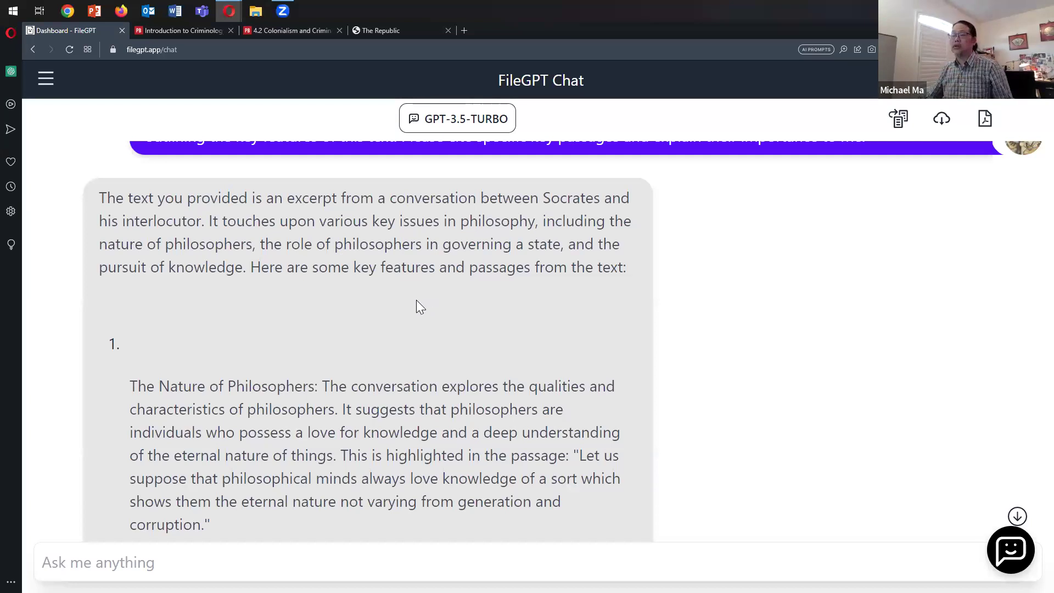
scroll(416, 300, down, 2)
scroll(335, 286, down, 1)
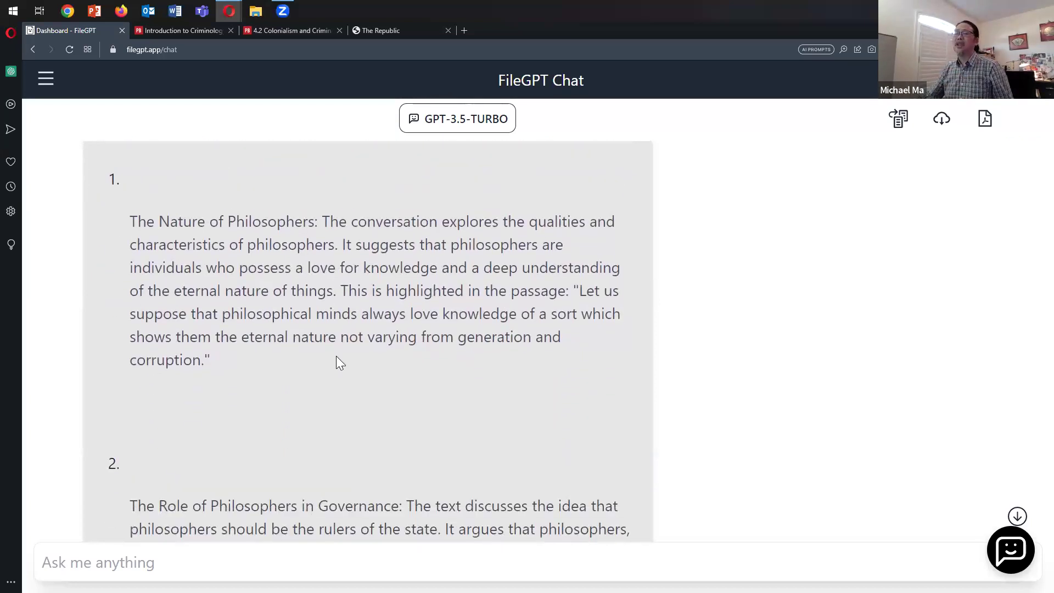
scroll(420, 286, down, 3)
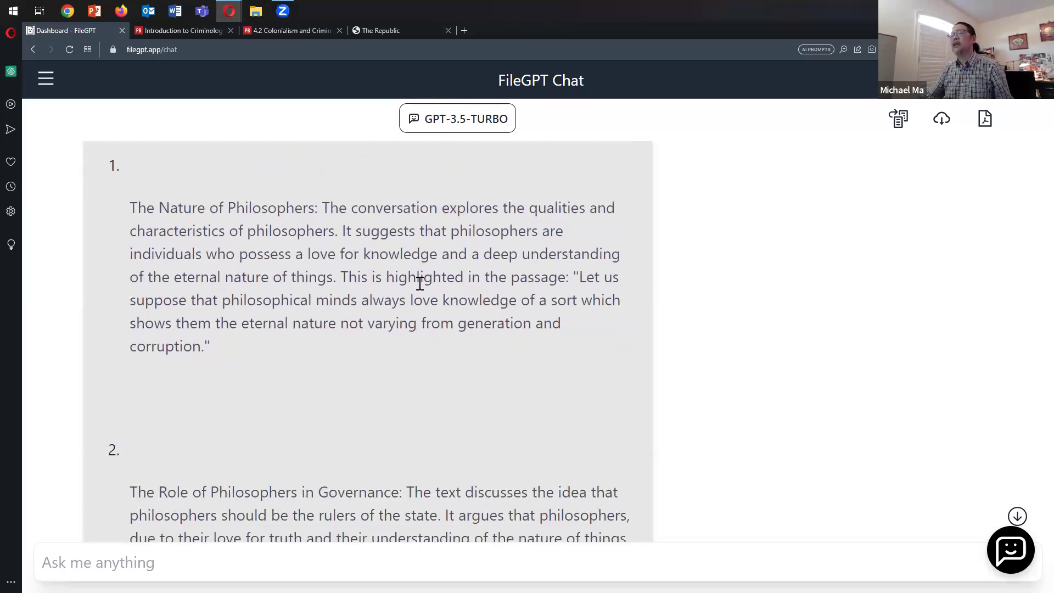
scroll(418, 283, down, 1)
scroll(434, 355, down, 5)
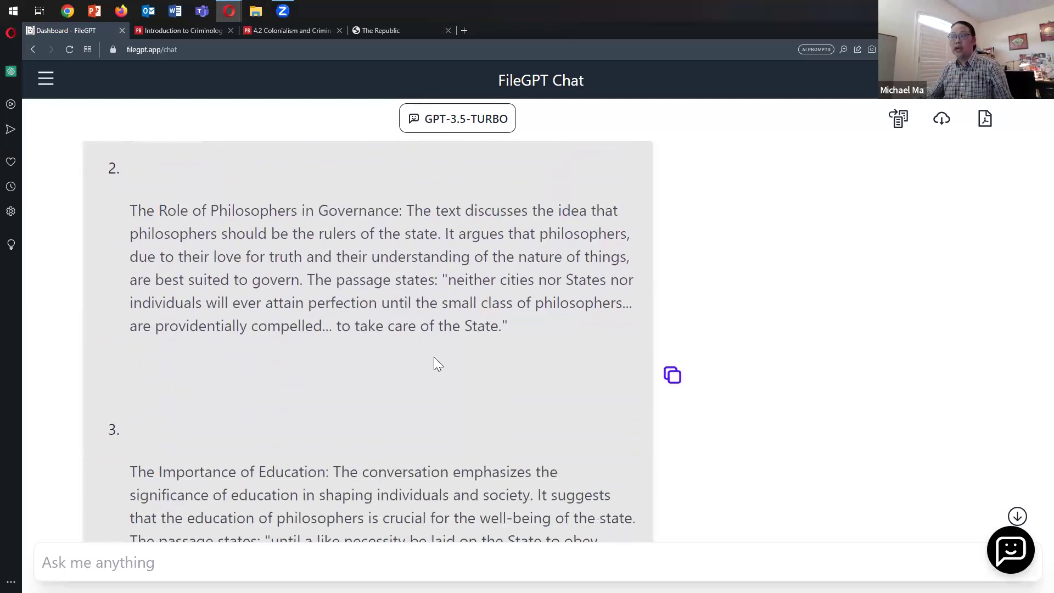
scroll(504, 349, down, 4)
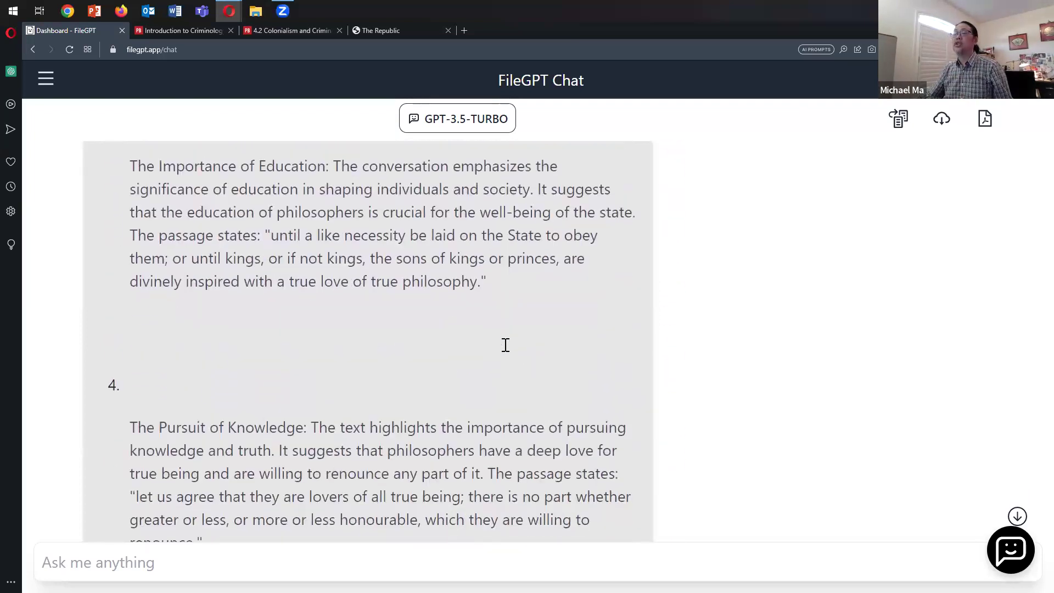
scroll(448, 356, down, 6)
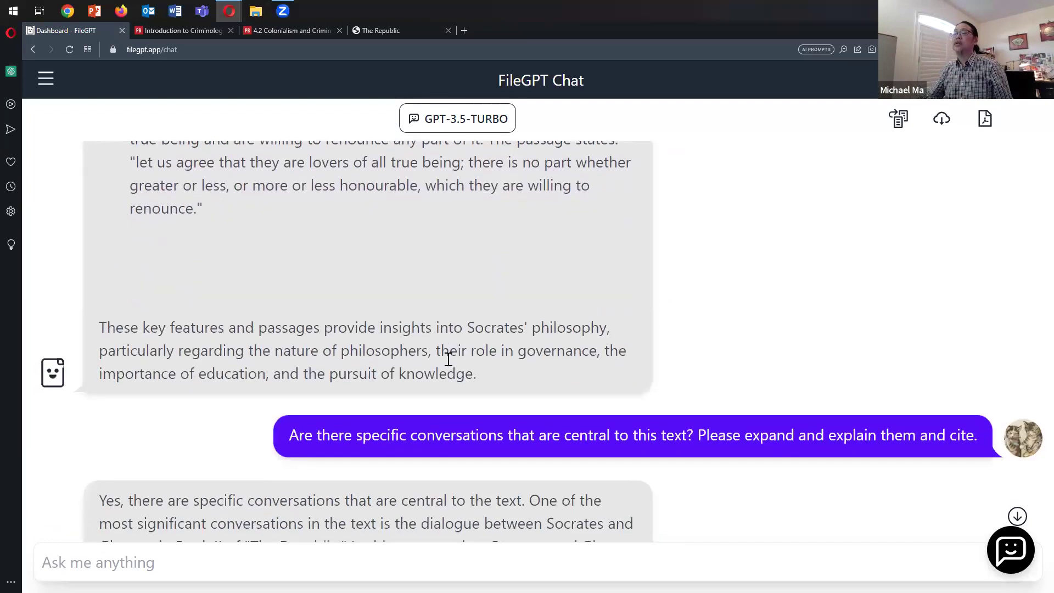
Step: Glance at the question on central conversations, and return to the introduction and first numbered points of the key features answer
scroll(454, 349, up, 1)
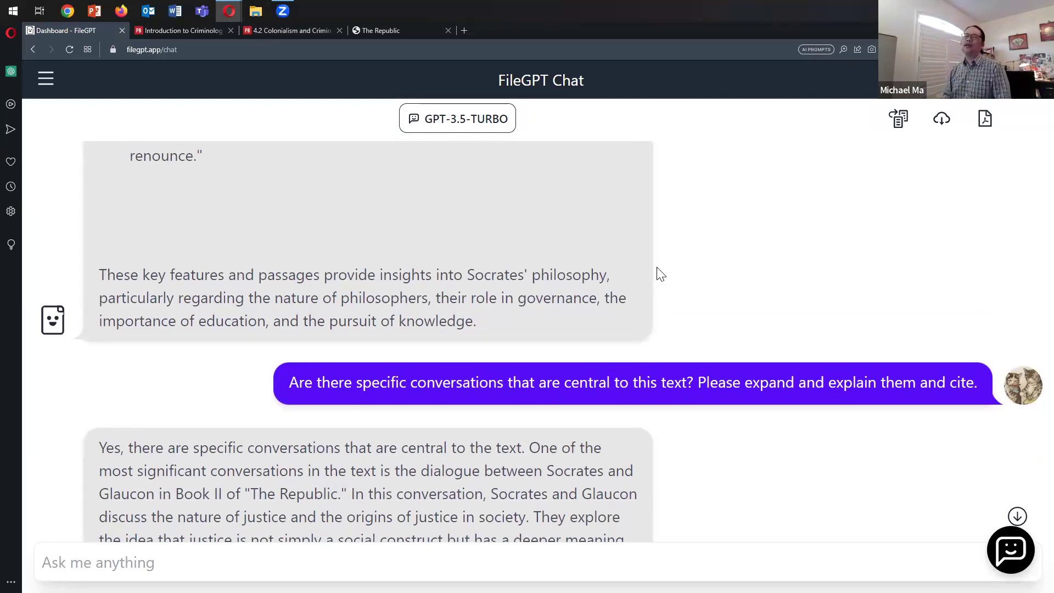
scroll(641, 264, up, 10)
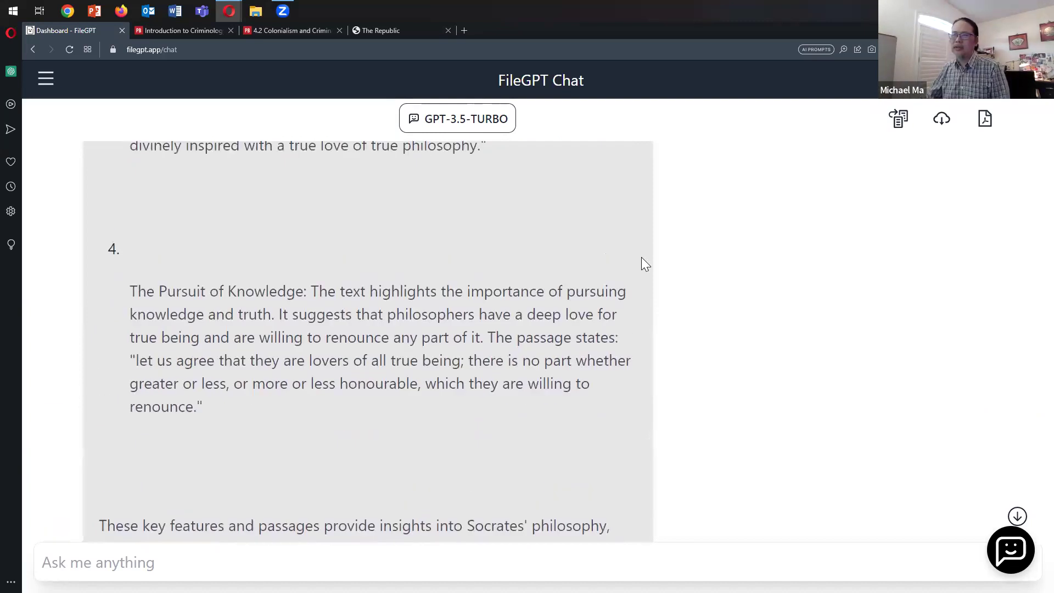
scroll(642, 257, up, 9)
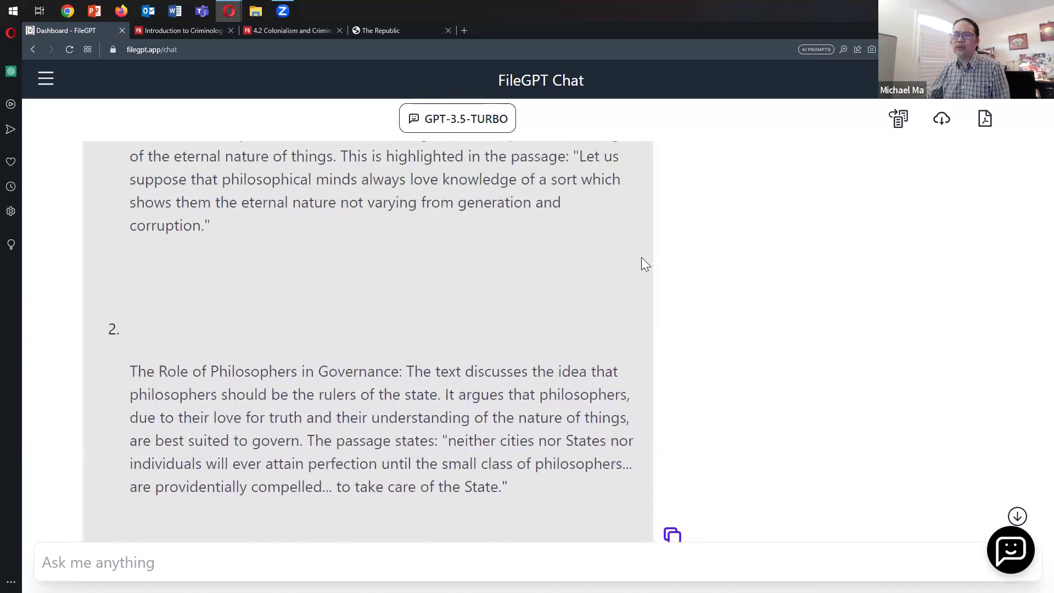
scroll(641, 257, up, 1)
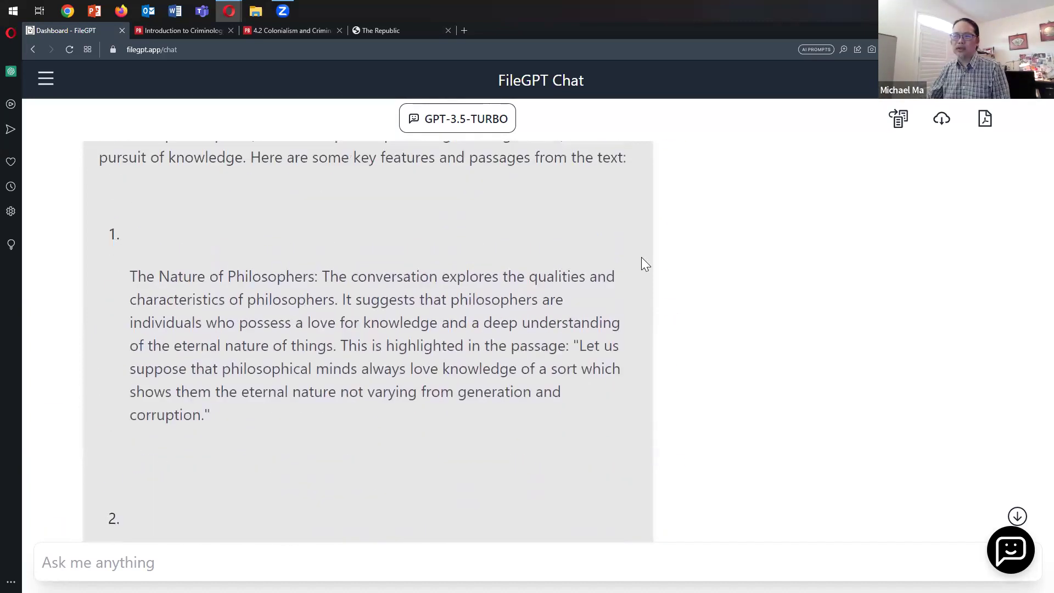
scroll(643, 258, down, 2)
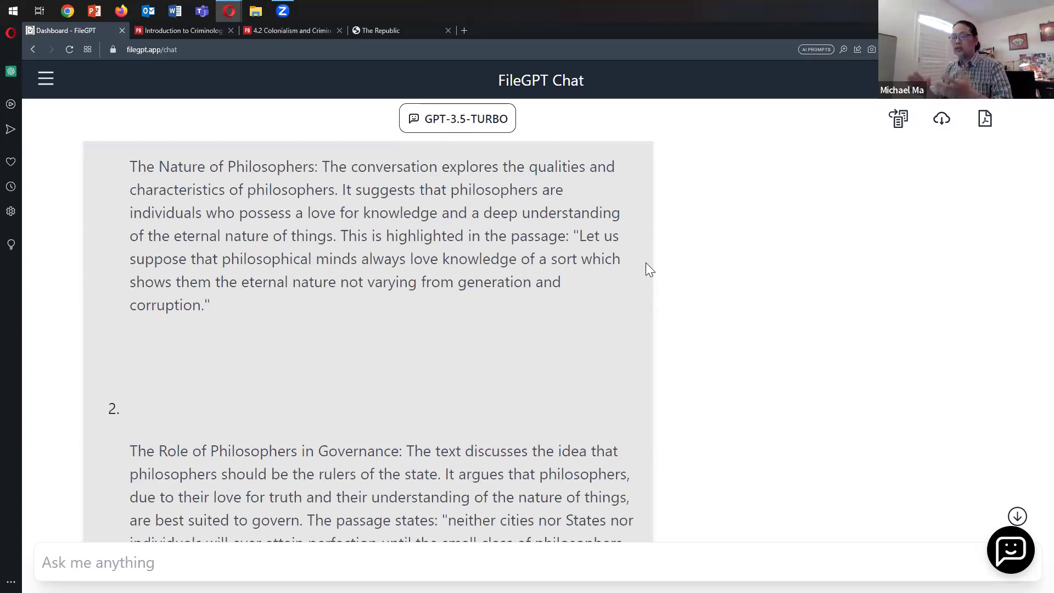
scroll(319, 308, up, 4)
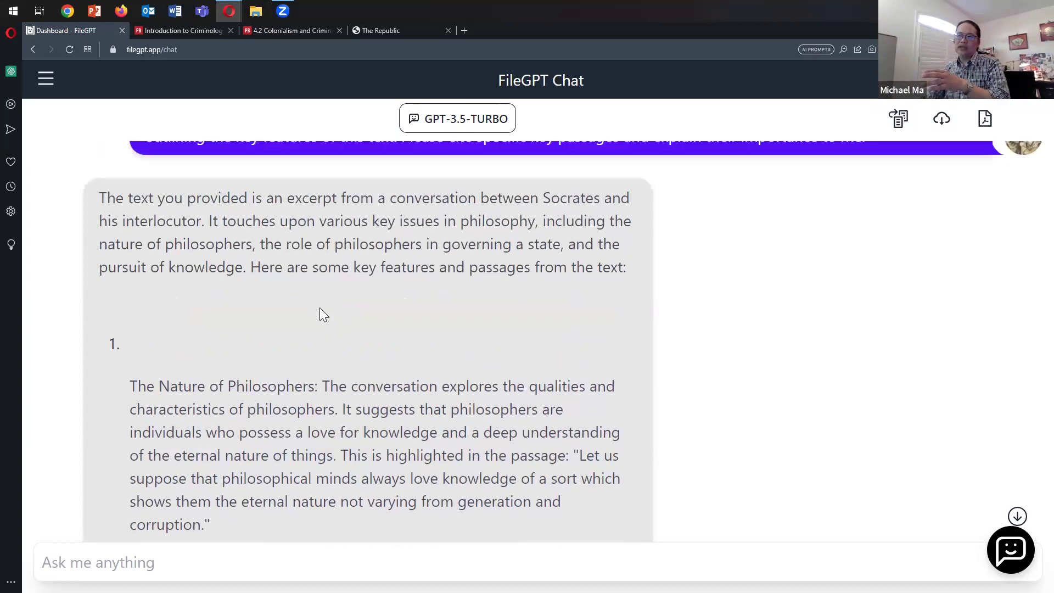
Step: Reread the student's key features request and the numbered points with cited passages, through to the answer's closing summary
scroll(320, 308, up, 1)
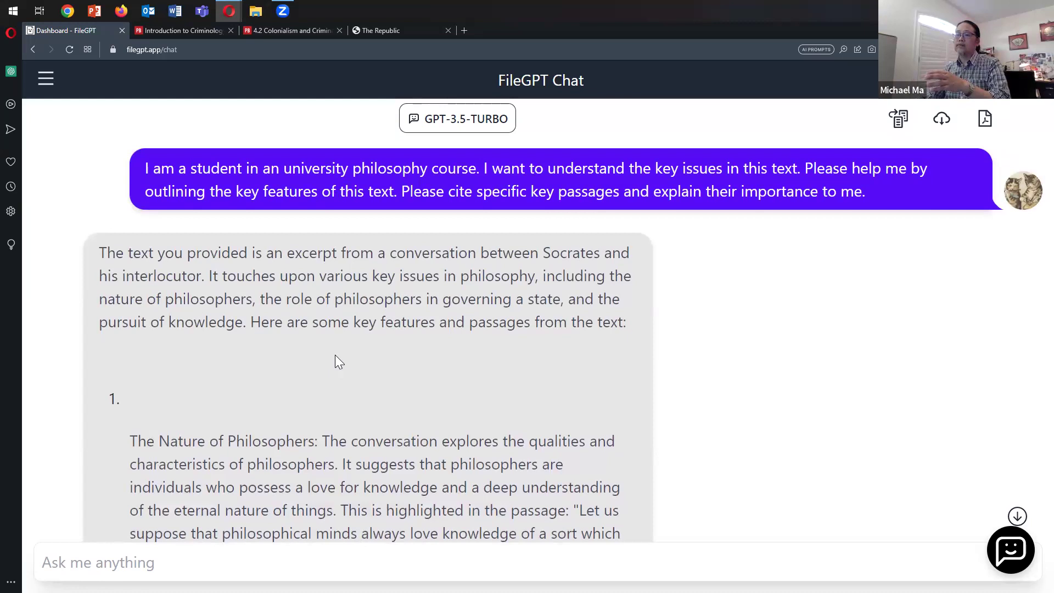
scroll(337, 358, down, 5)
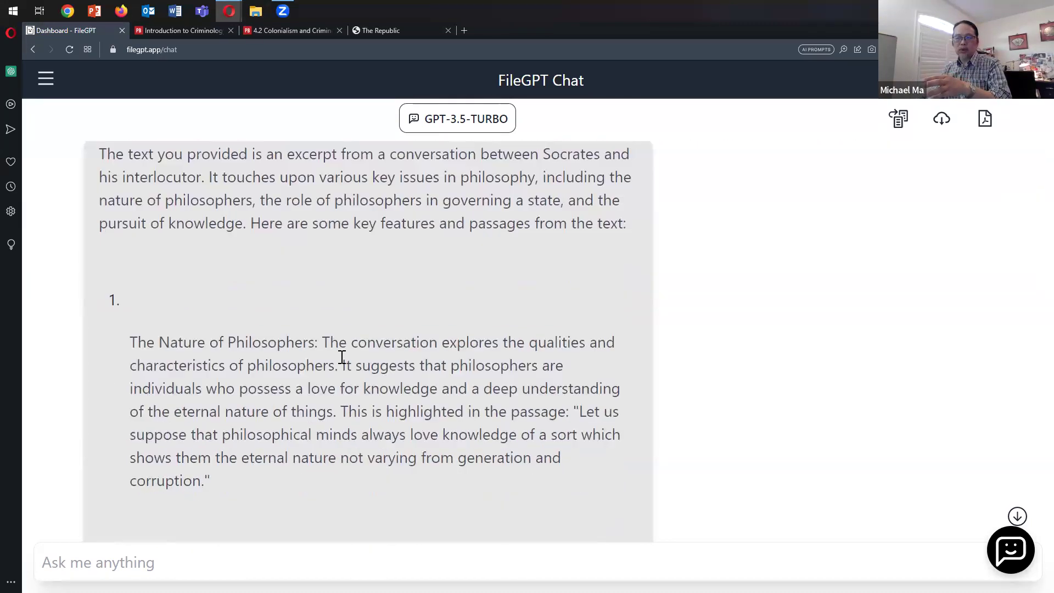
scroll(342, 358, down, 1)
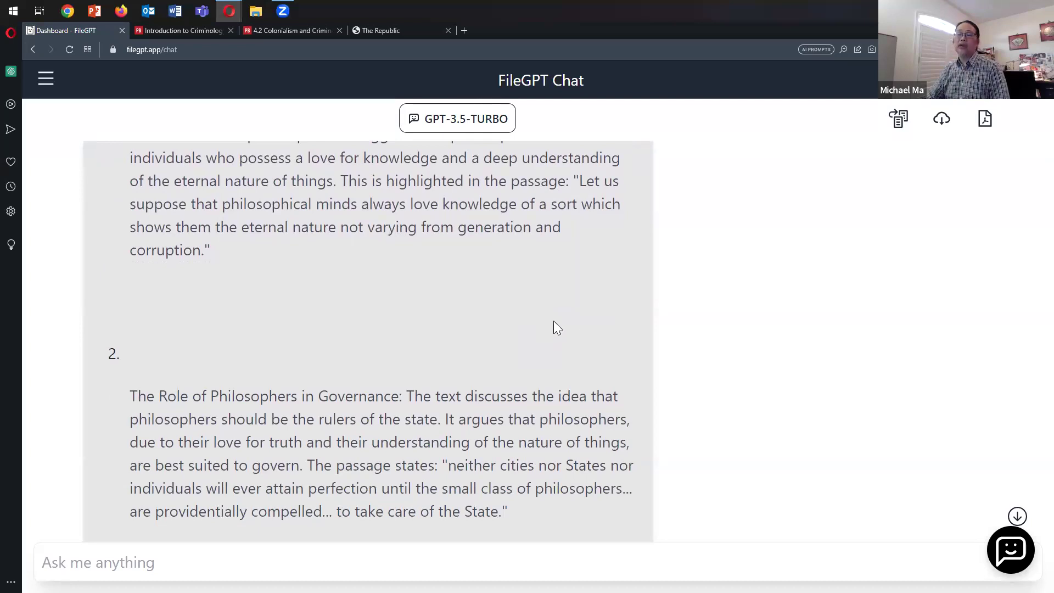
scroll(579, 319, down, 2)
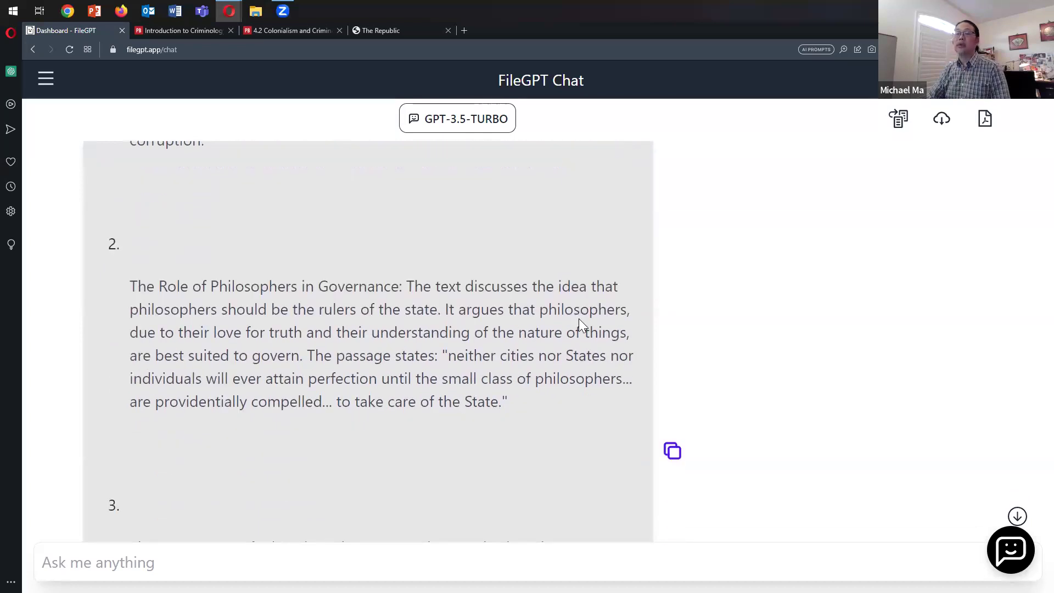
scroll(581, 326, down, 2)
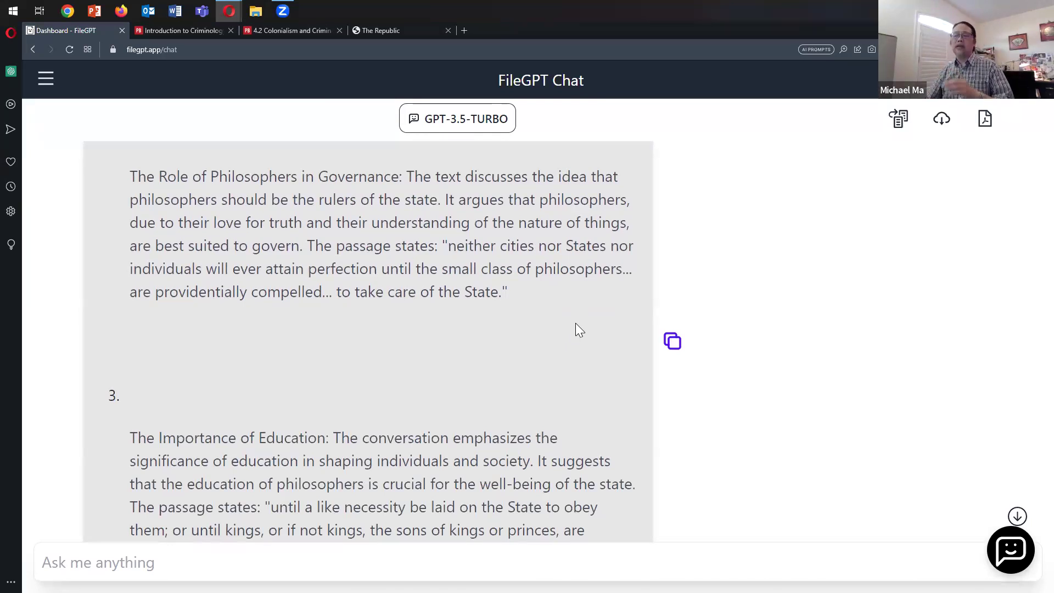
scroll(561, 348, down, 5)
scroll(564, 347, down, 5)
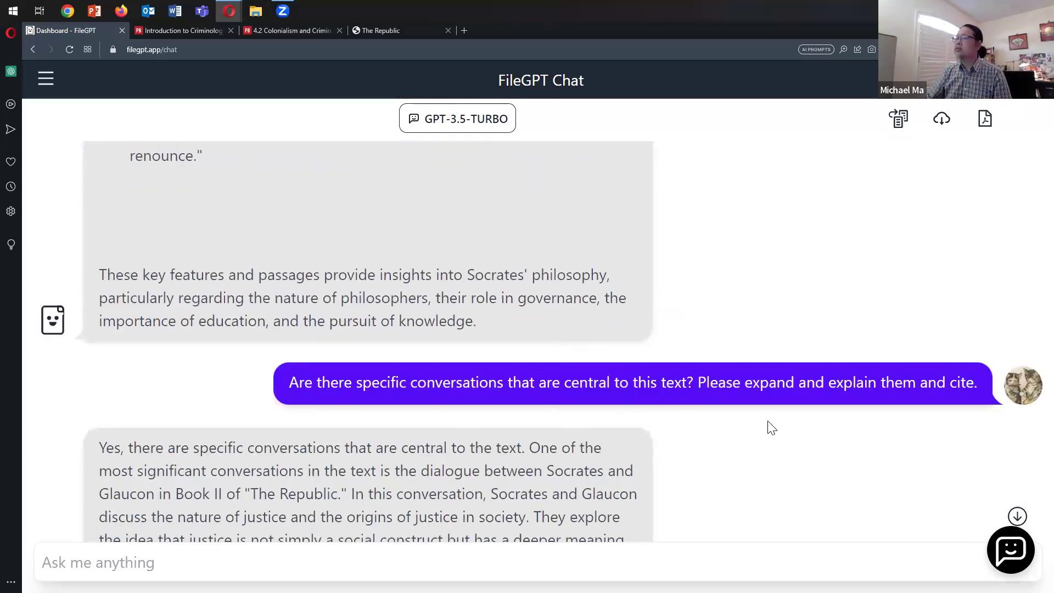
Step: Read the answer on the text's central conversations, briefly highlighting "Book VII" in the paragraph on the allegory of the cave
scroll(702, 387, down, 4)
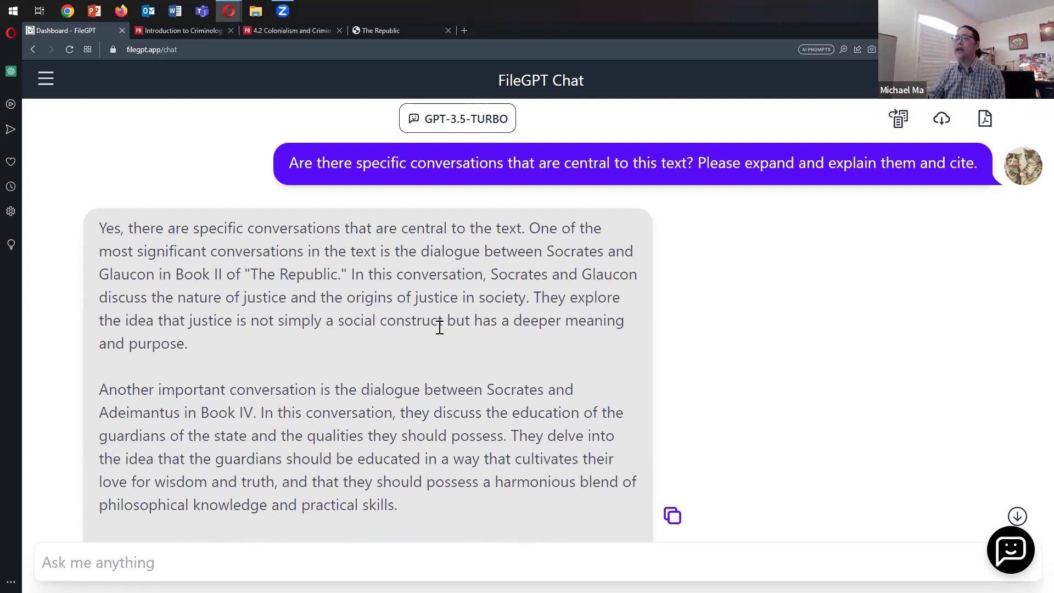
scroll(448, 326, down, 1)
scroll(266, 360, down, 2)
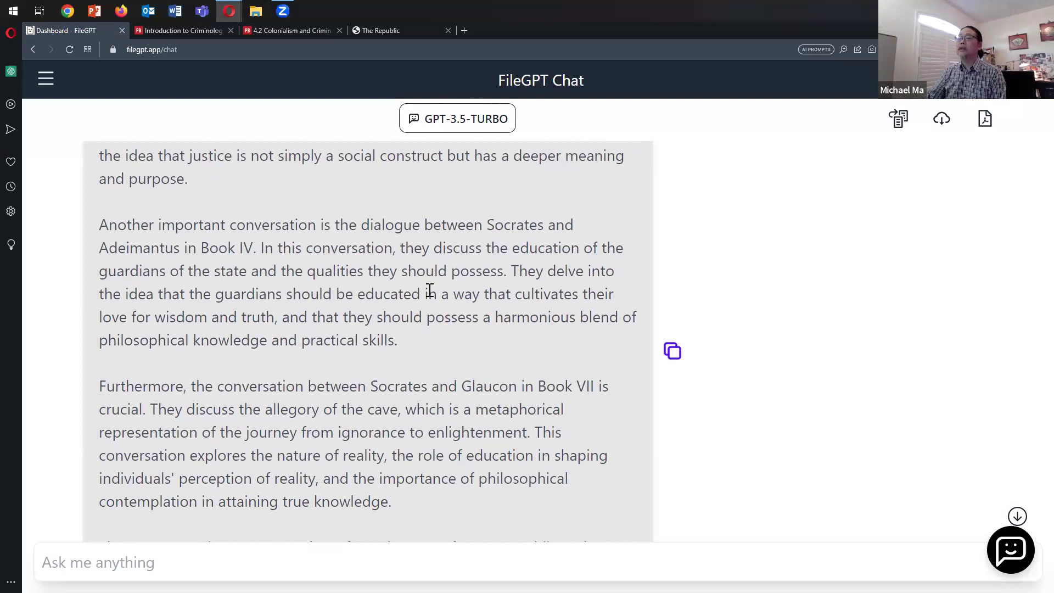
scroll(431, 295, down, 2)
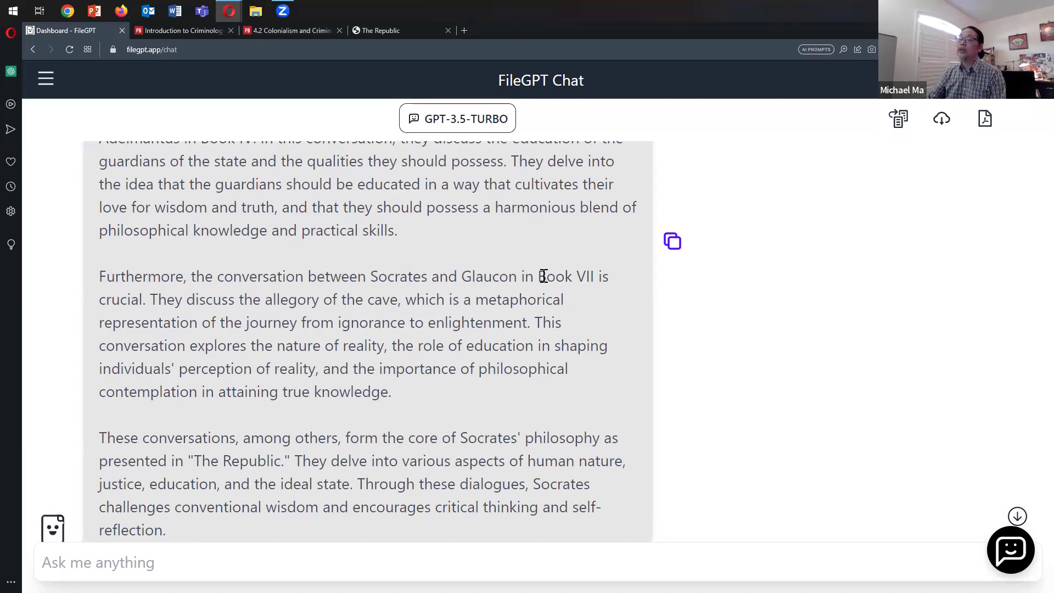
drag(539, 274, 596, 274)
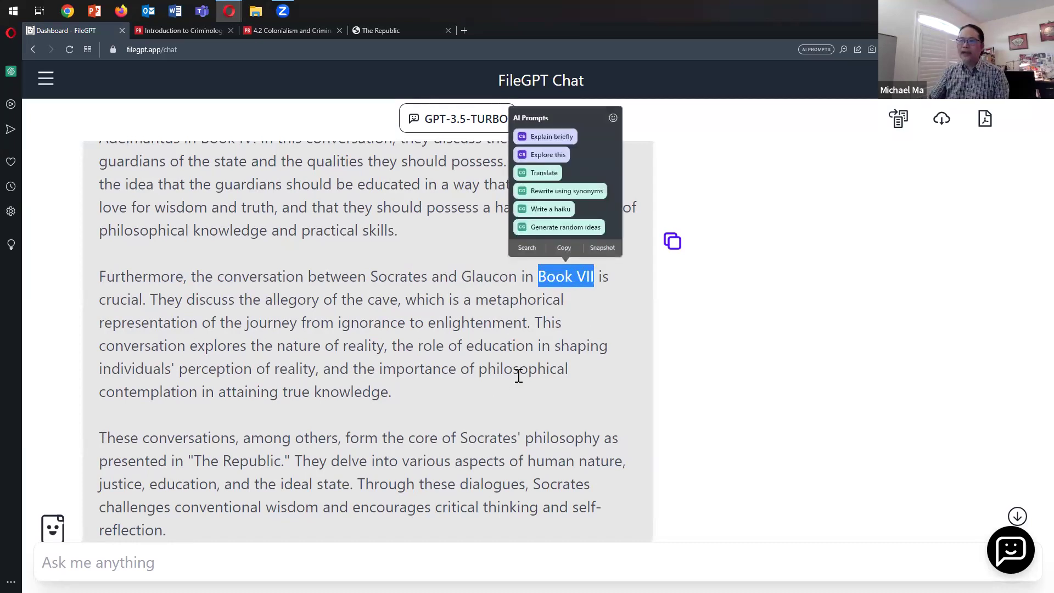
click(540, 362)
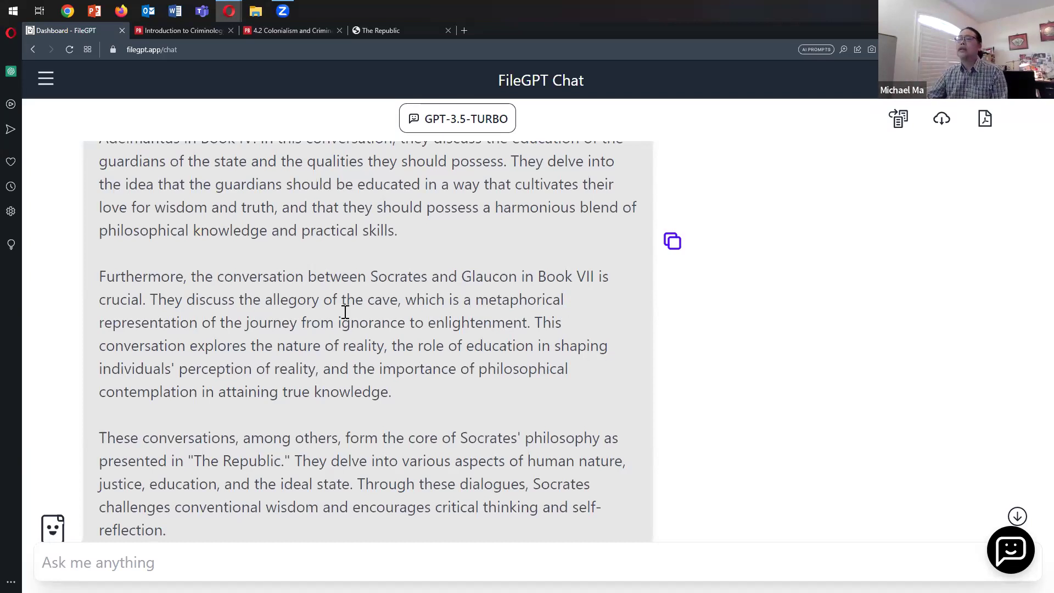
scroll(298, 345, down, 1)
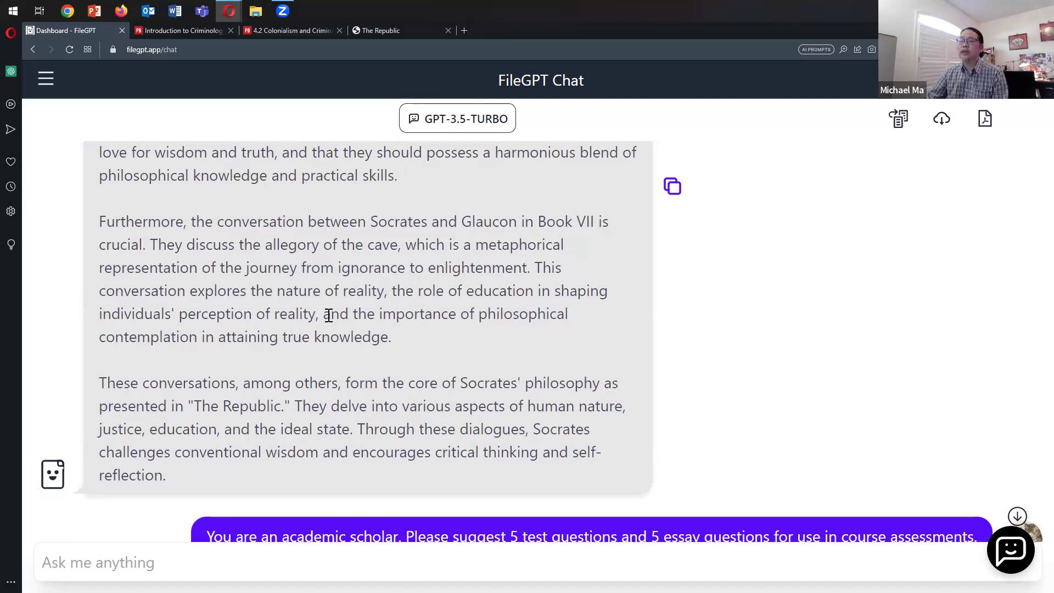
scroll(332, 311, down, 1)
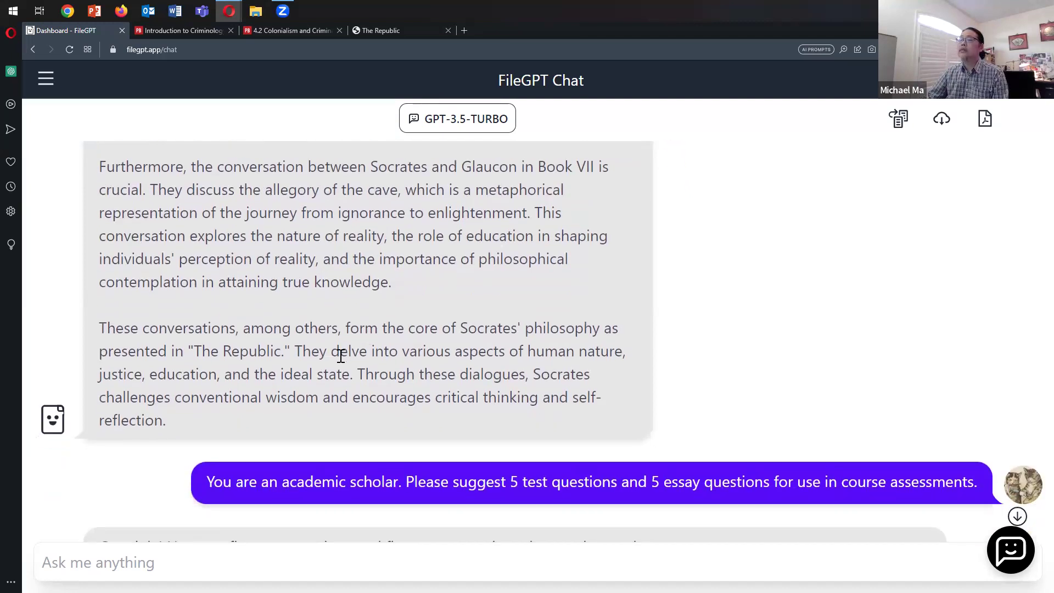
Step: Examine the academic scholar prompt for 5 test and 5 essay questions, and read through the five test questions in the answer
scroll(341, 357, down, 1)
scroll(322, 316, down, 3)
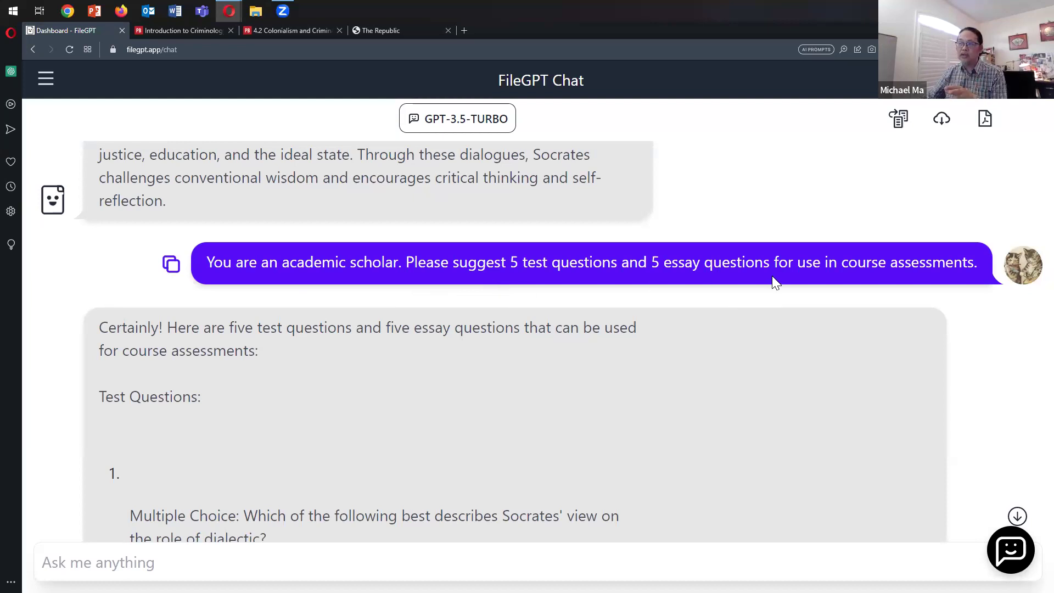
scroll(302, 229, down, 3)
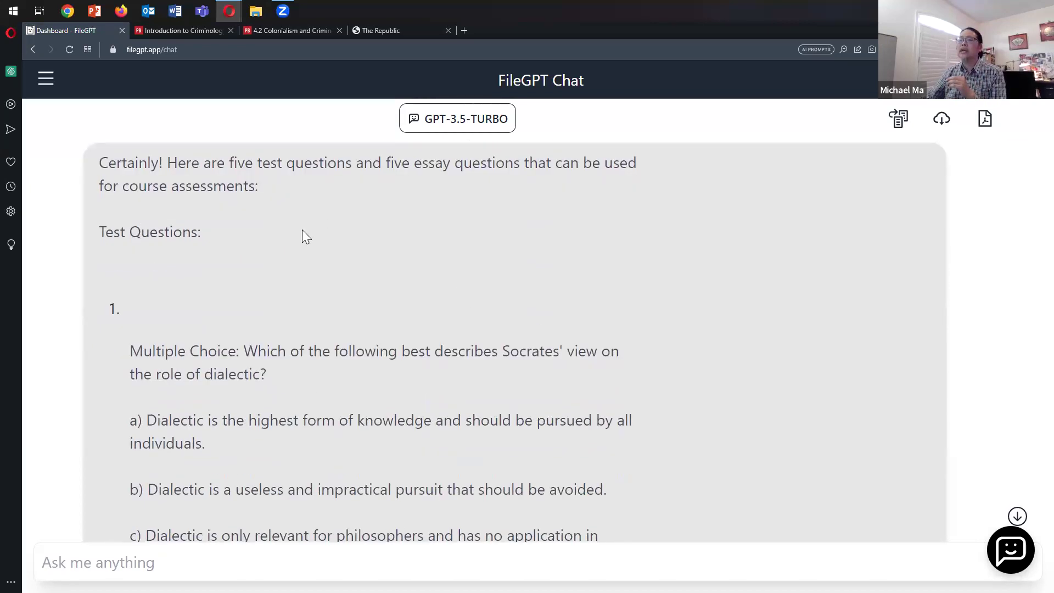
scroll(383, 297, down, 3)
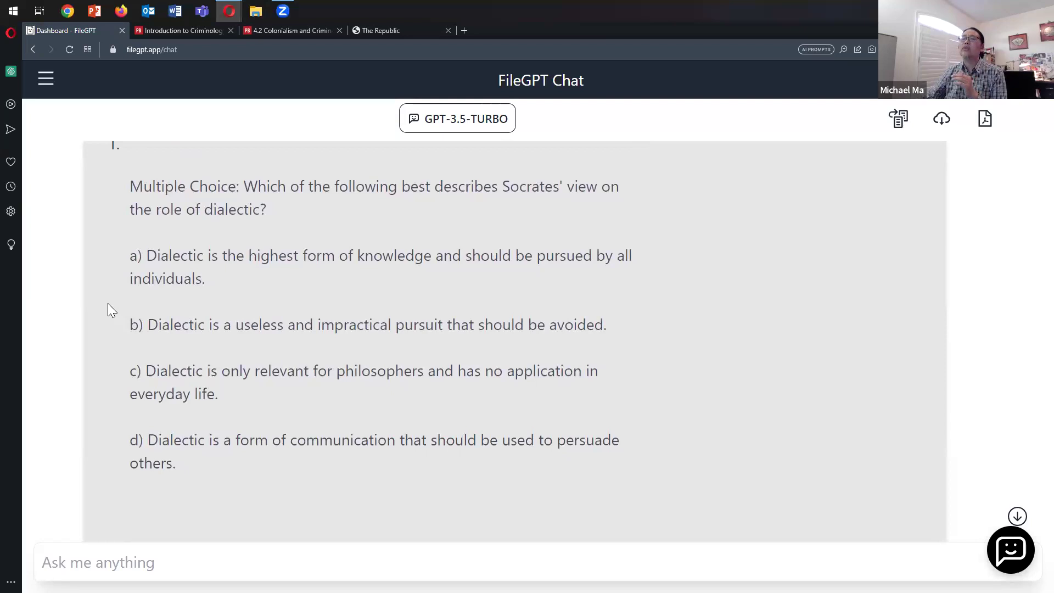
scroll(265, 311, down, 7)
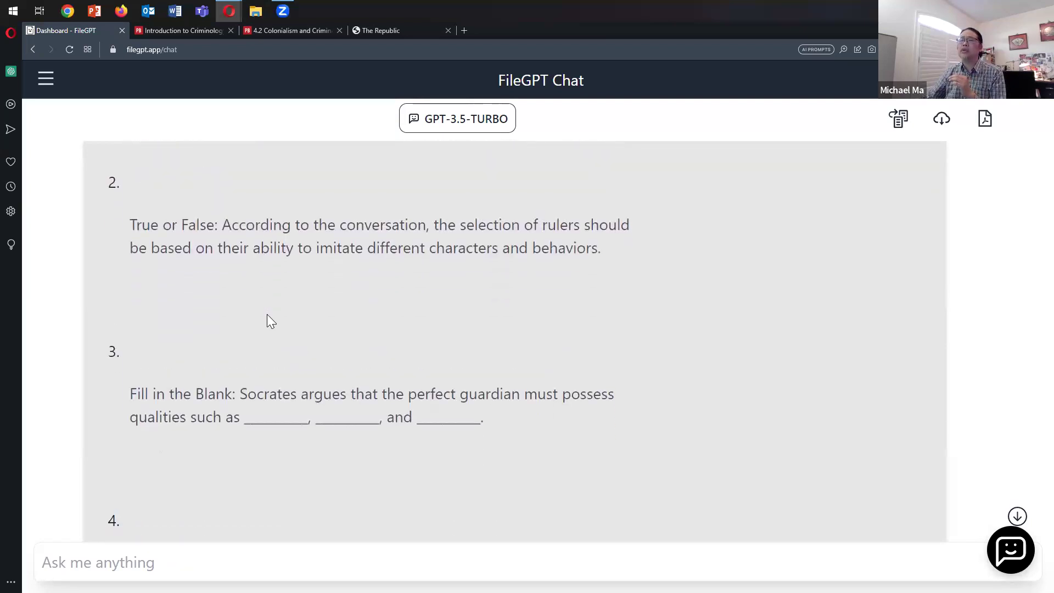
scroll(434, 312, down, 3)
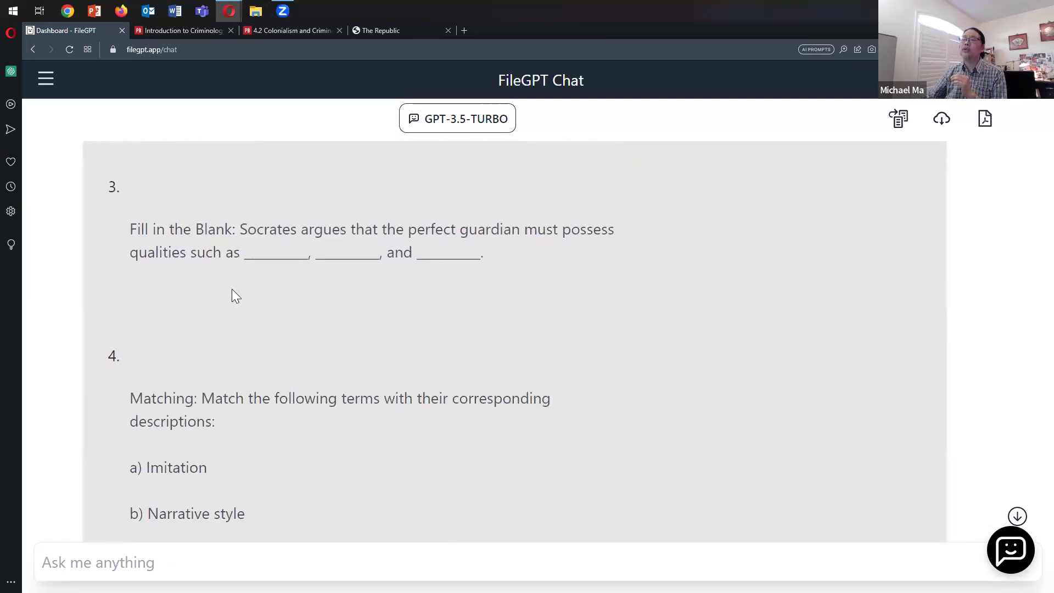
scroll(303, 283, down, 3)
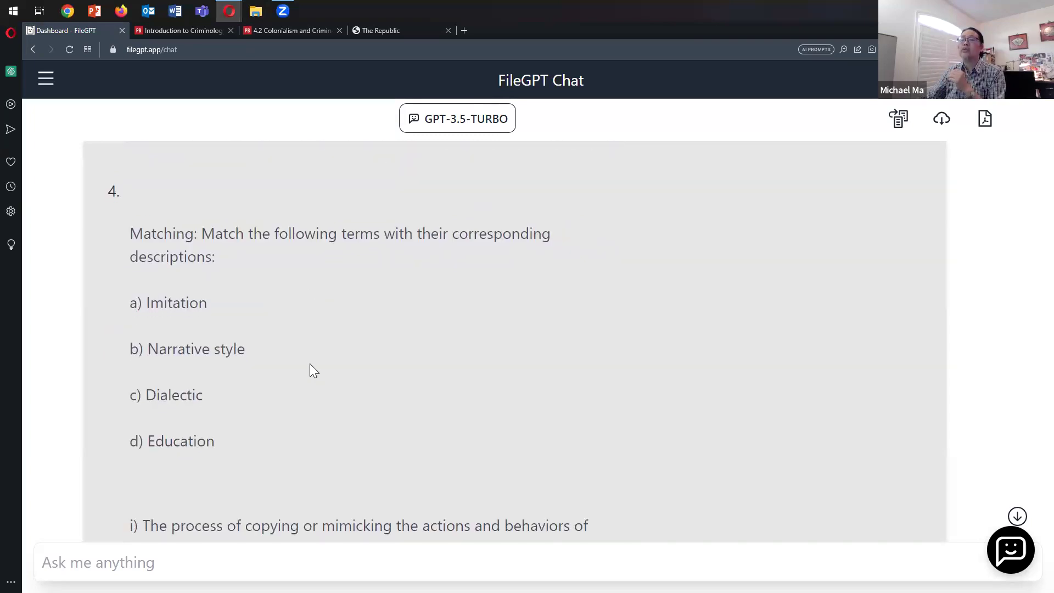
scroll(304, 342, down, 3)
scroll(353, 384, down, 3)
scroll(353, 381, down, 5)
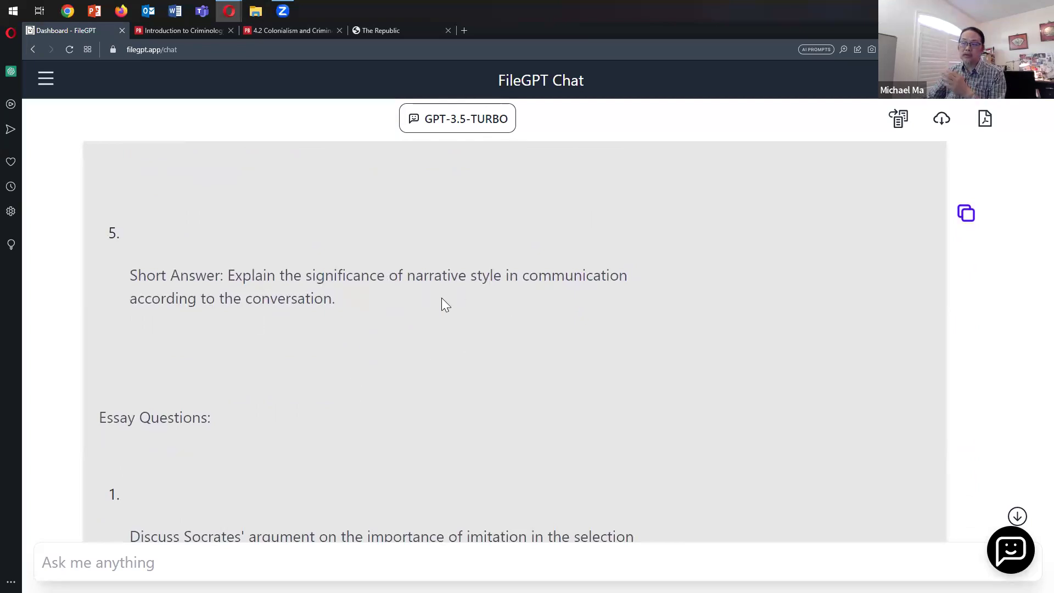
Step: Read the five essay questions and the closing note on adjusting them, then return to essay questions 4 and 5
scroll(368, 320, down, 3)
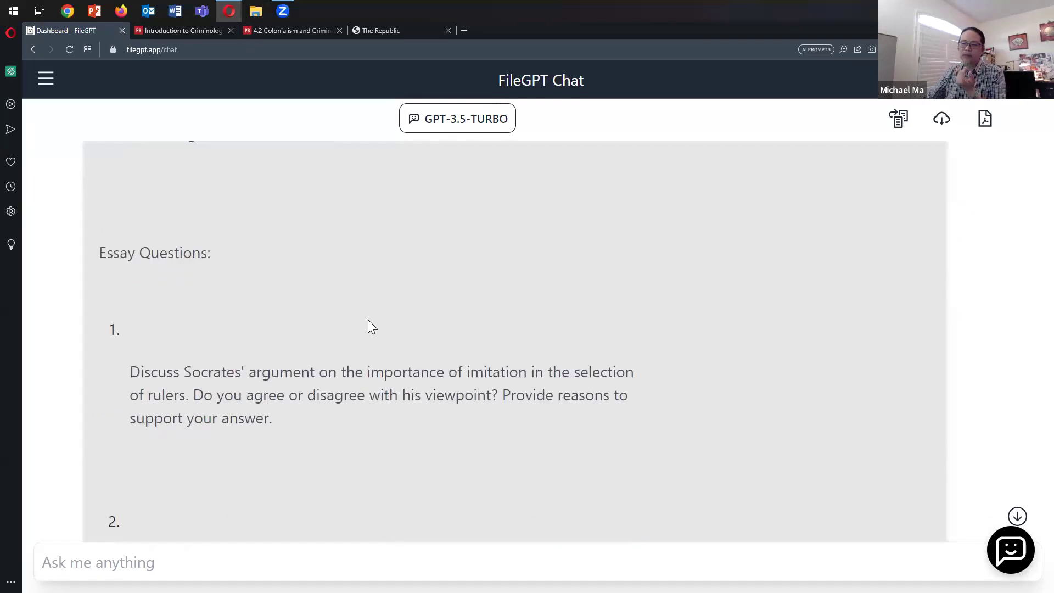
scroll(368, 320, down, 2)
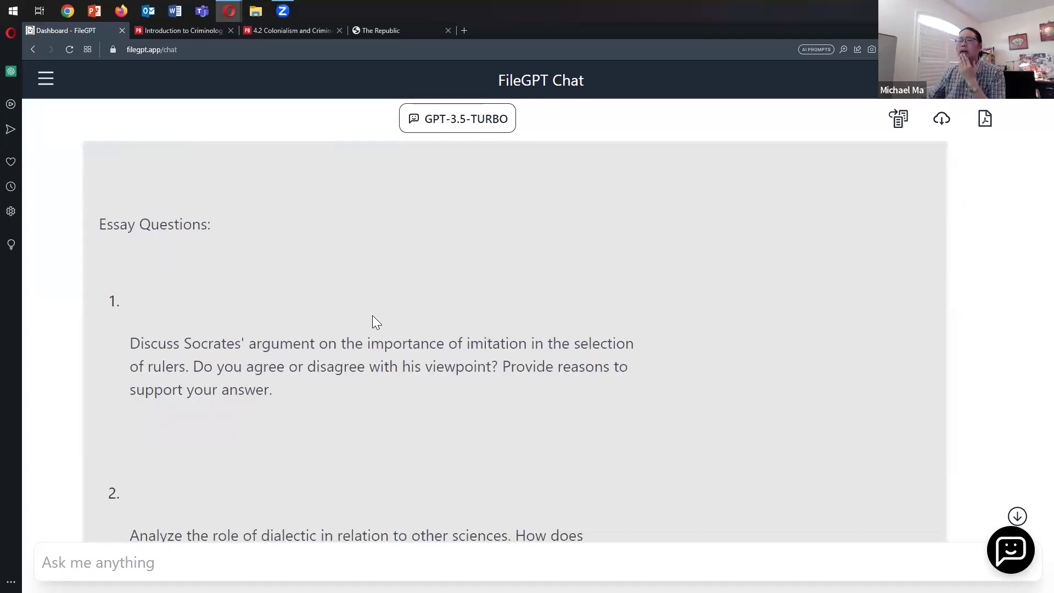
scroll(336, 320, down, 1)
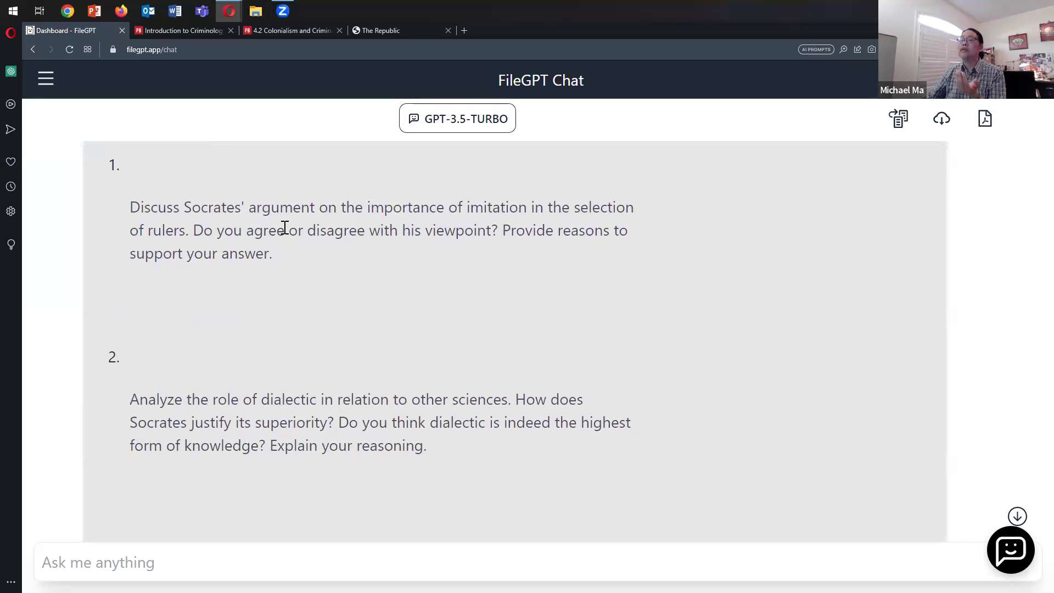
scroll(421, 332, down, 2)
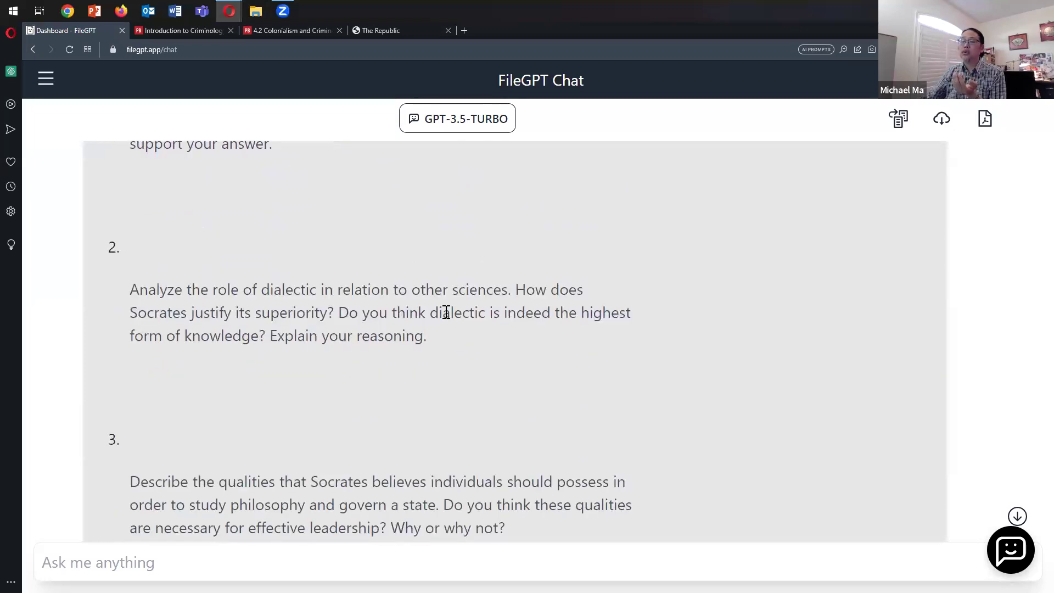
scroll(445, 314, down, 3)
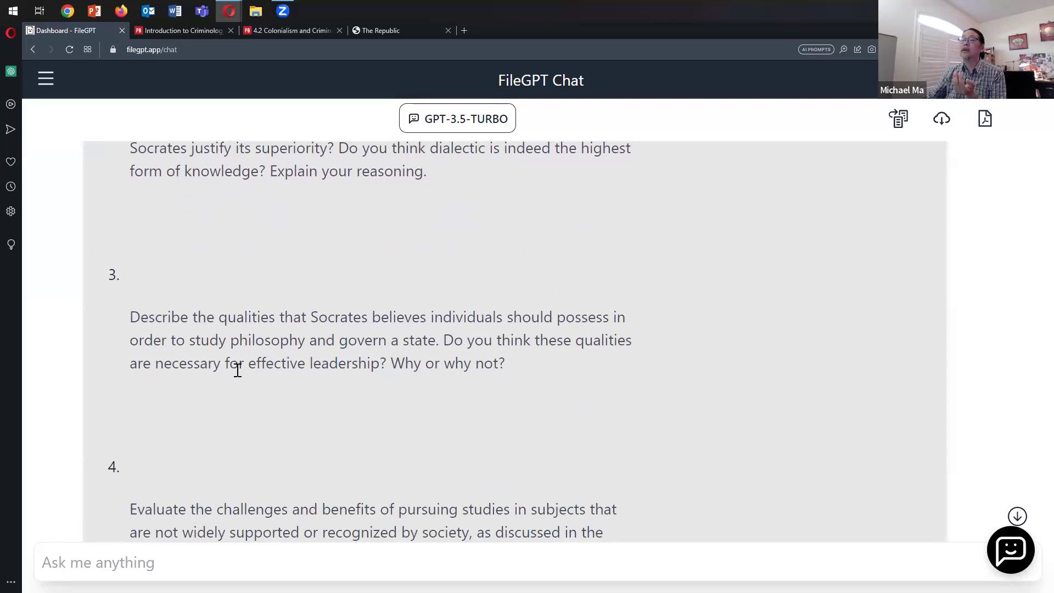
scroll(311, 348, down, 3)
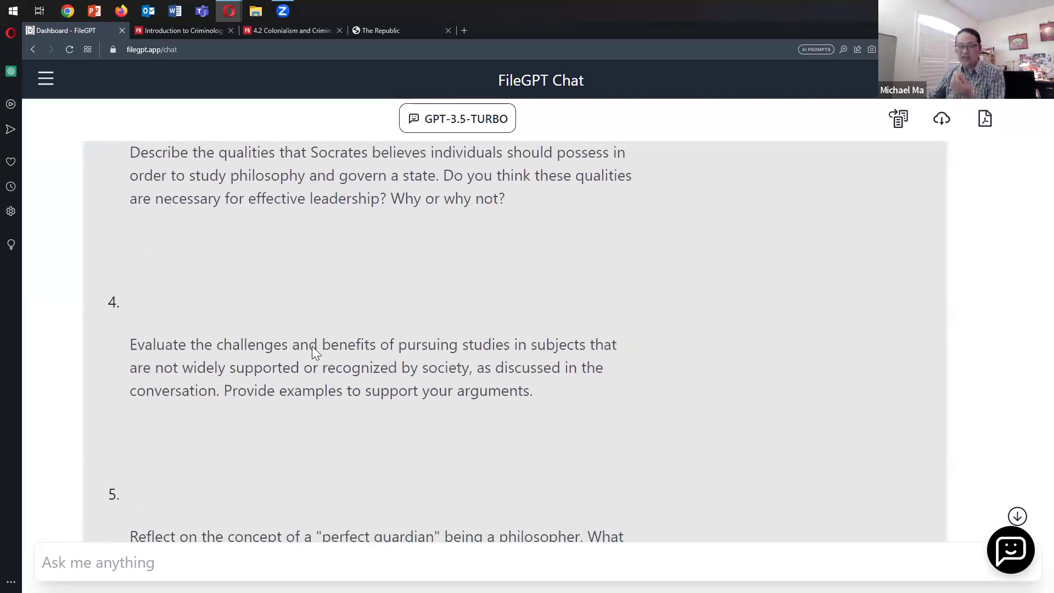
scroll(363, 372, down, 2)
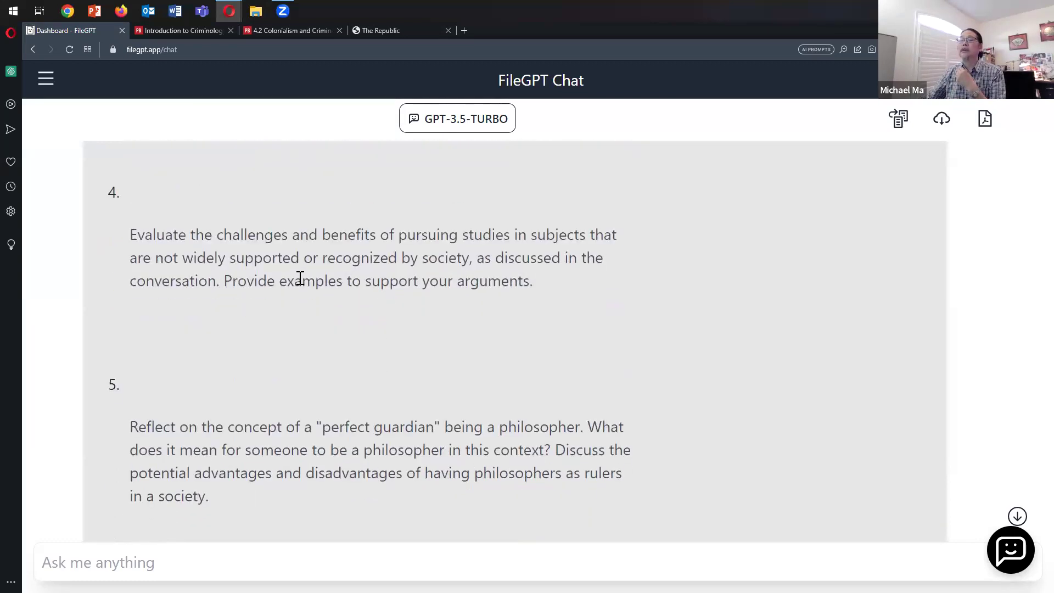
scroll(375, 390, down, 1)
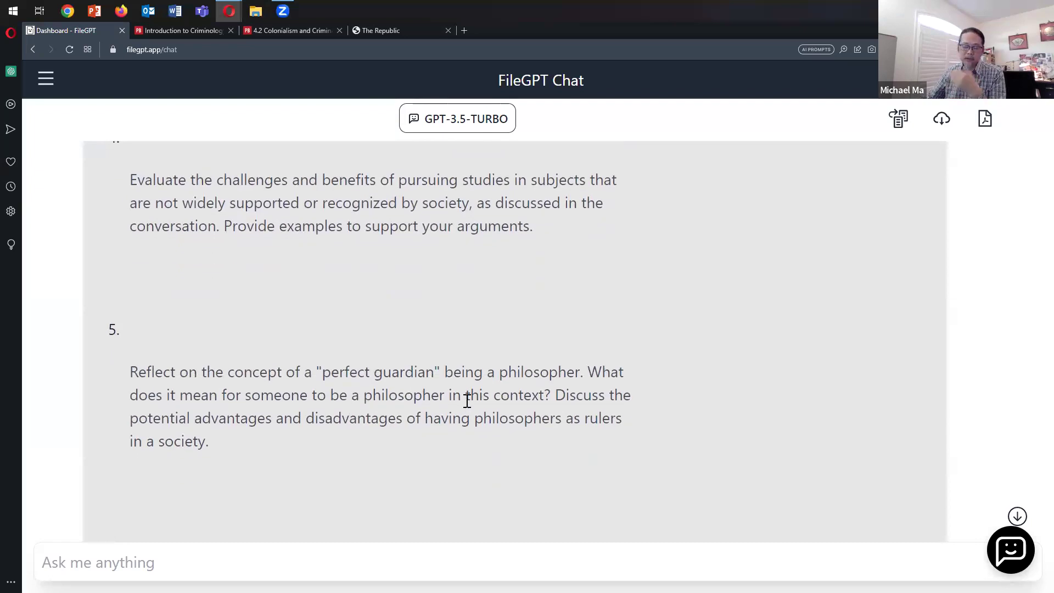
scroll(473, 397, down, 1)
scroll(473, 398, down, 2)
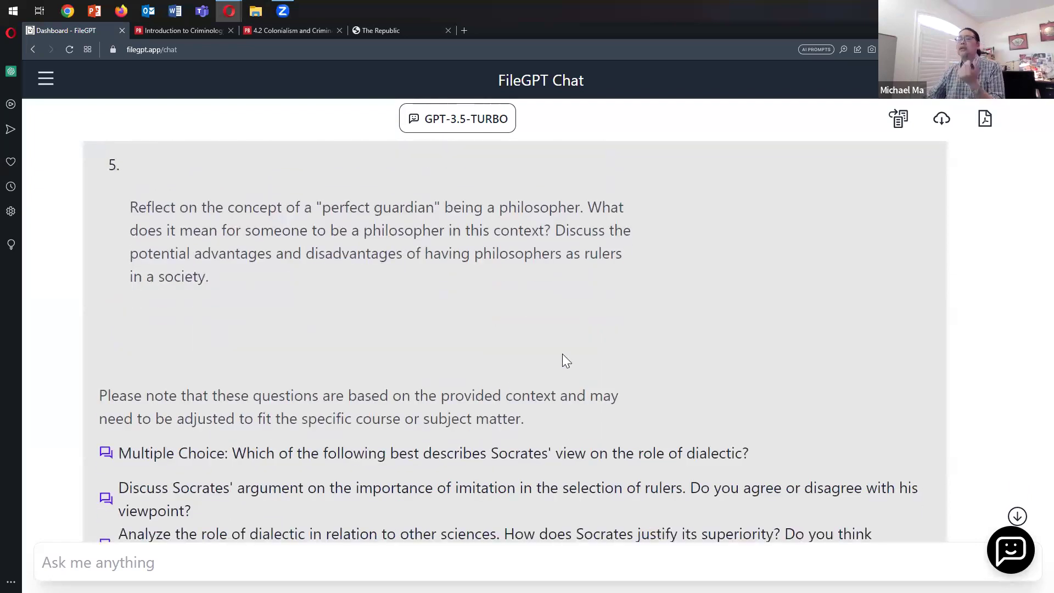
scroll(602, 339, down, 2)
scroll(602, 339, up, 5)
scroll(601, 345, up, 2)
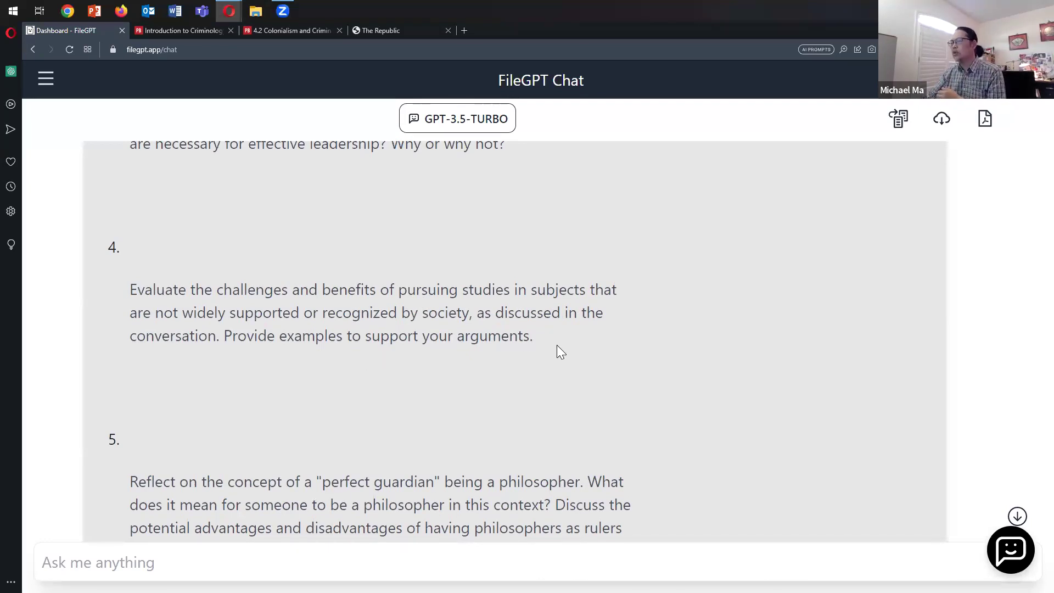
Step: Compare the suggested follow-up questions with the opening paragraphs of the reply to "Ok. Great. Please provide the answers."
scroll(559, 348, down, 10)
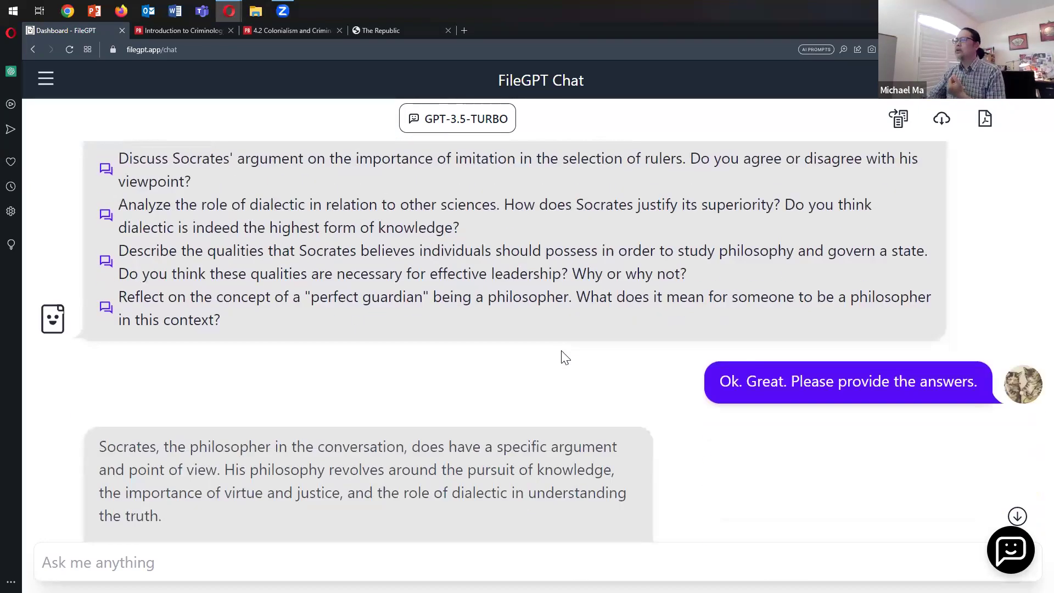
scroll(285, 396, down, 1)
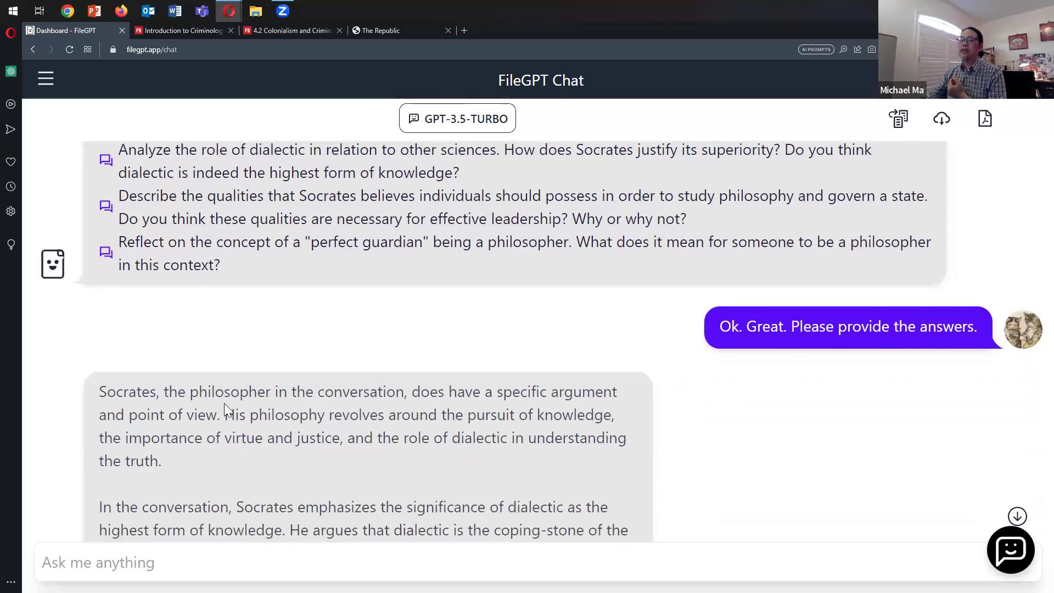
scroll(224, 404, down, 3)
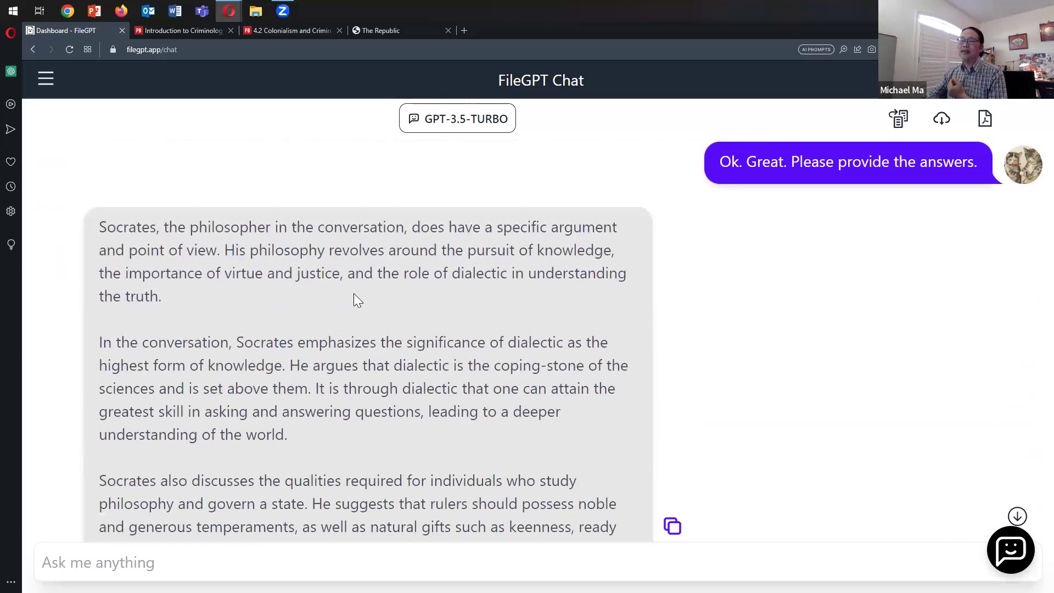
scroll(355, 397, up, 5)
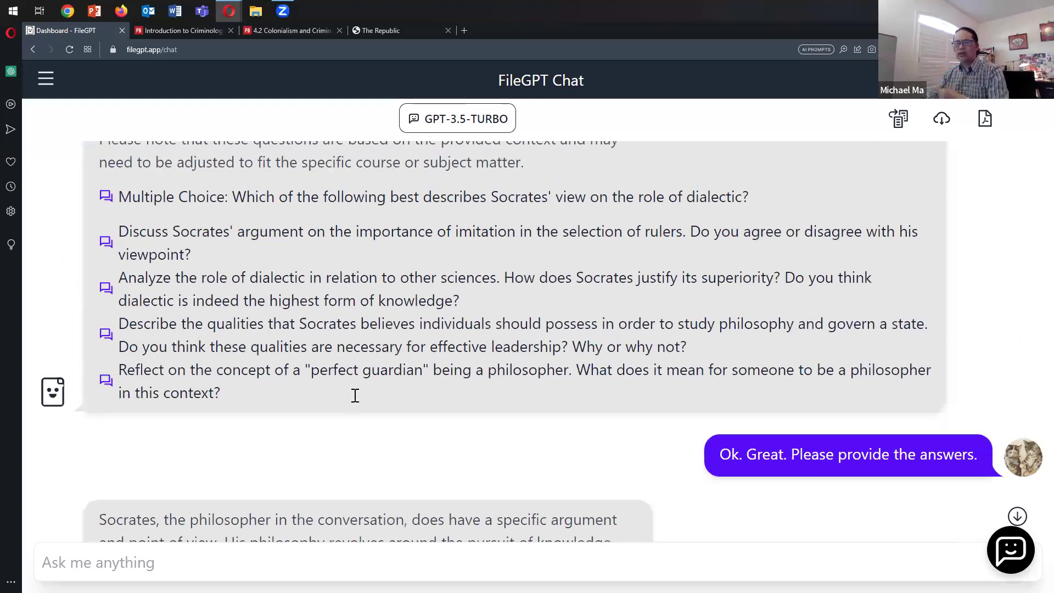
scroll(357, 406, down, 5)
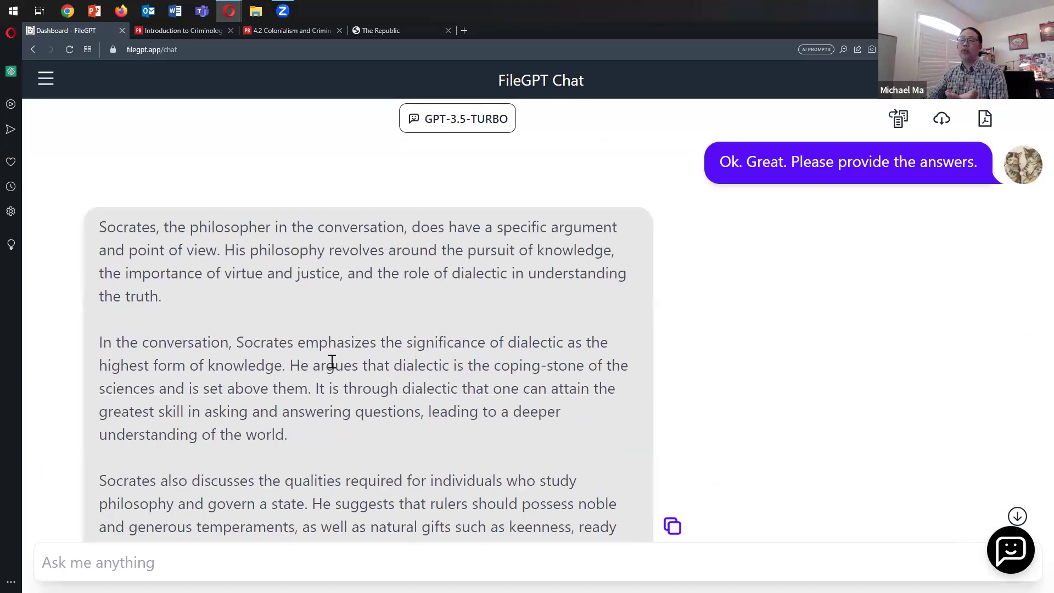
Step: Read the reply on Socrates' philosophy and the scholar prompt requesting test and sample essay answers, and skim the test and essay questions in its reply
scroll(332, 364, down, 1)
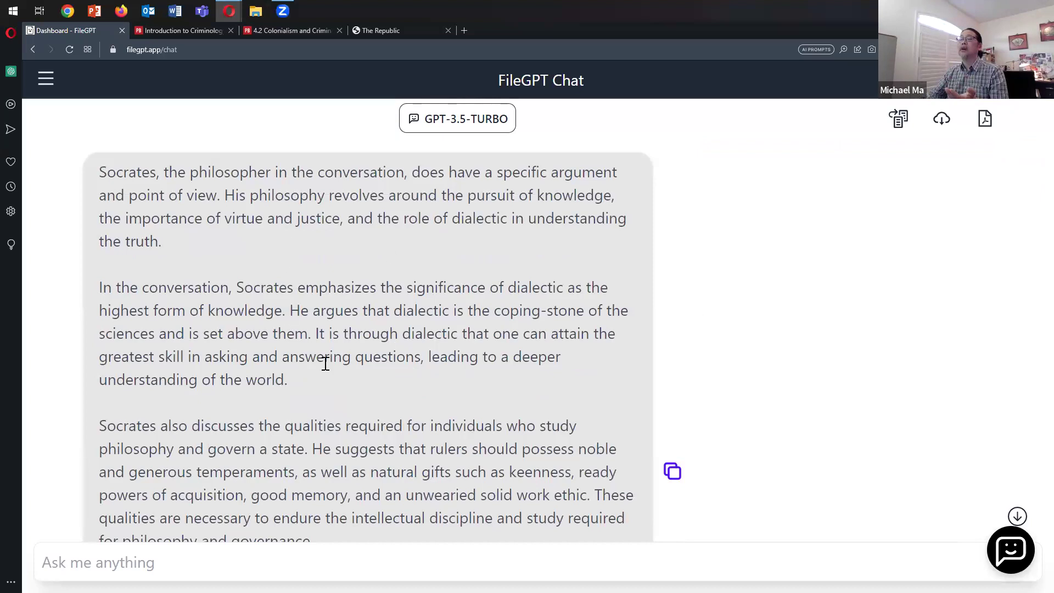
scroll(435, 357, down, 3)
scroll(437, 360, down, 6)
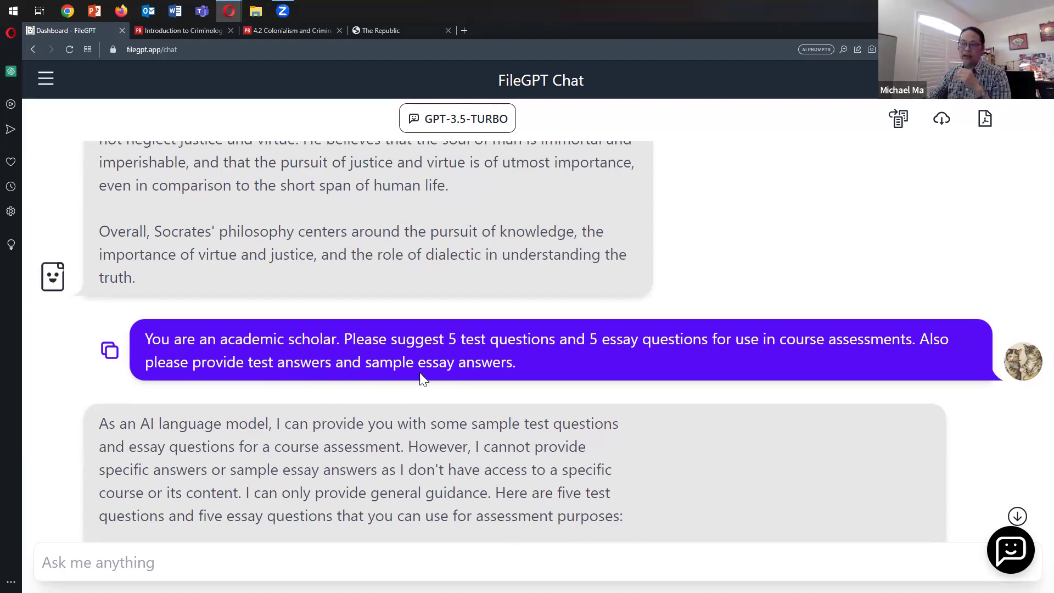
scroll(514, 361, down, 3)
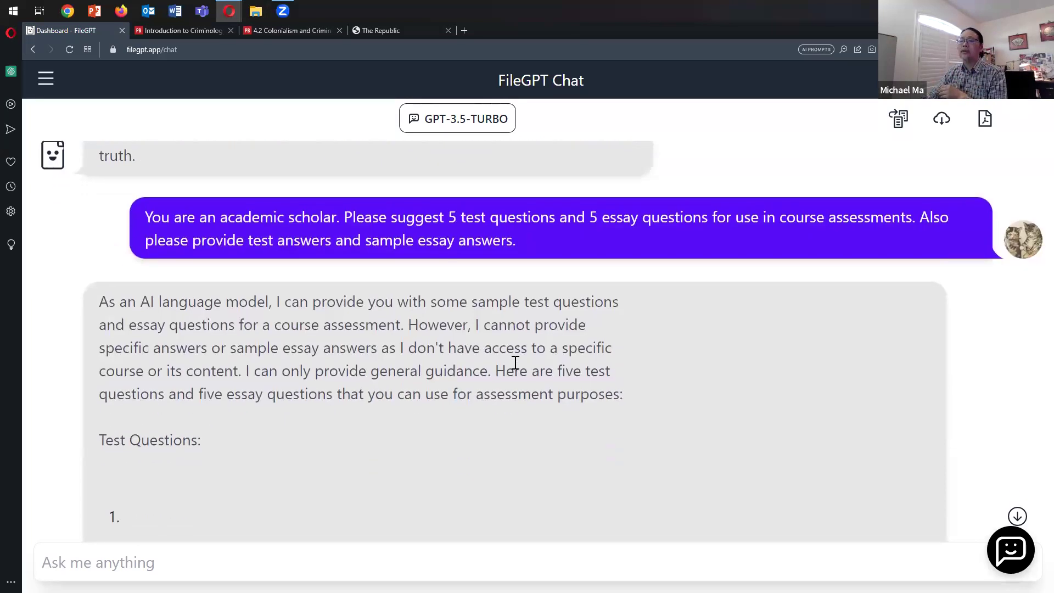
scroll(339, 363, down, 10)
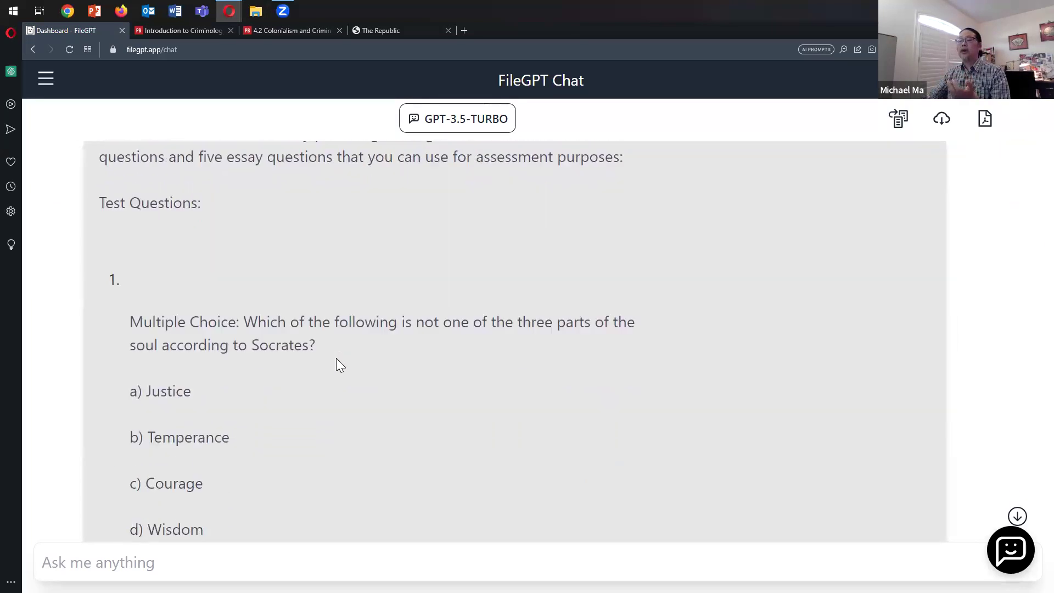
scroll(339, 362, down, 14)
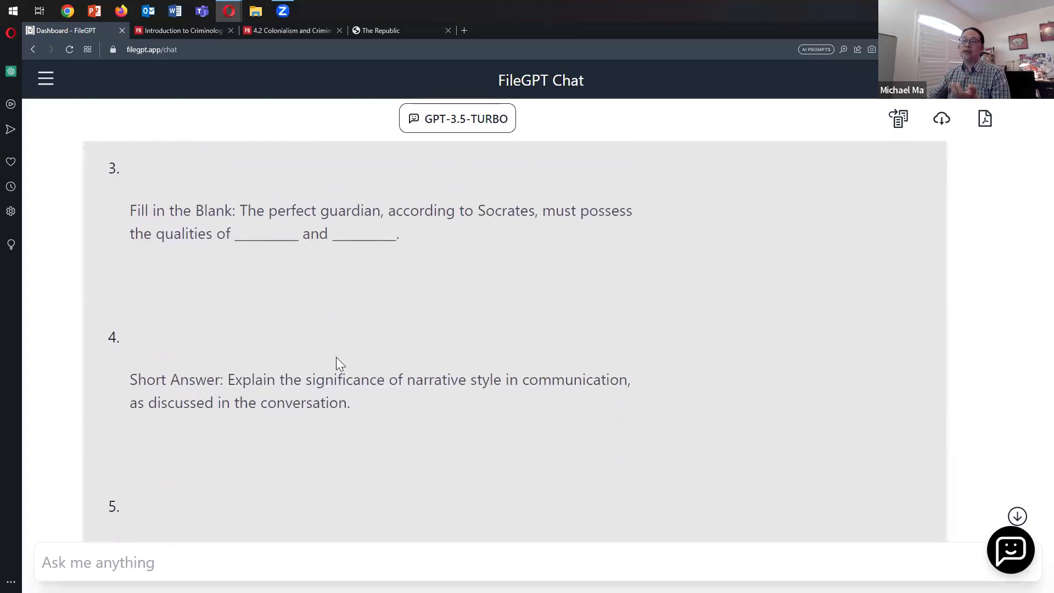
scroll(337, 359, down, 12)
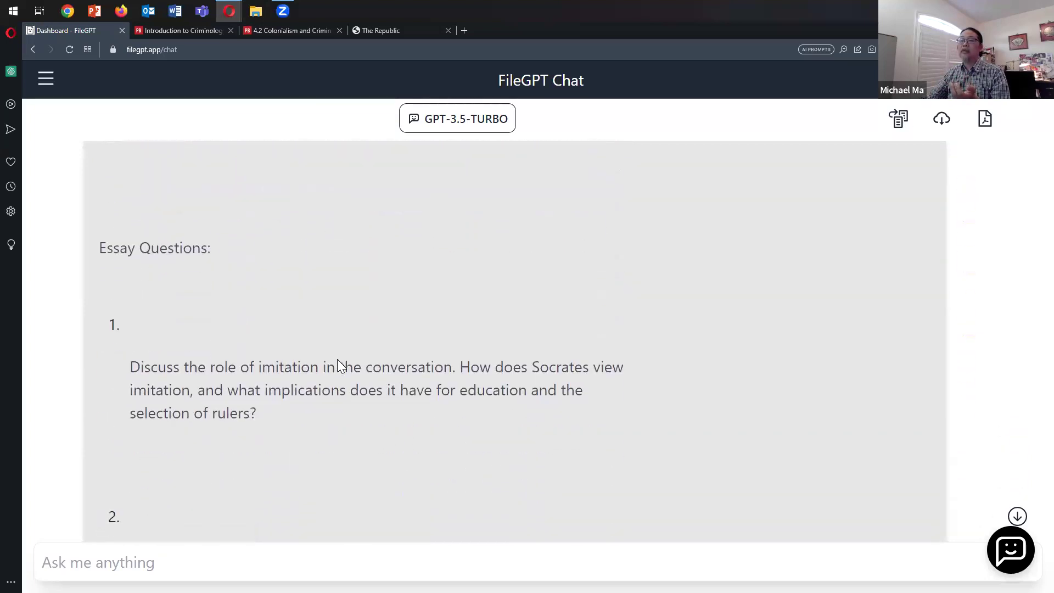
scroll(337, 363, down, 10)
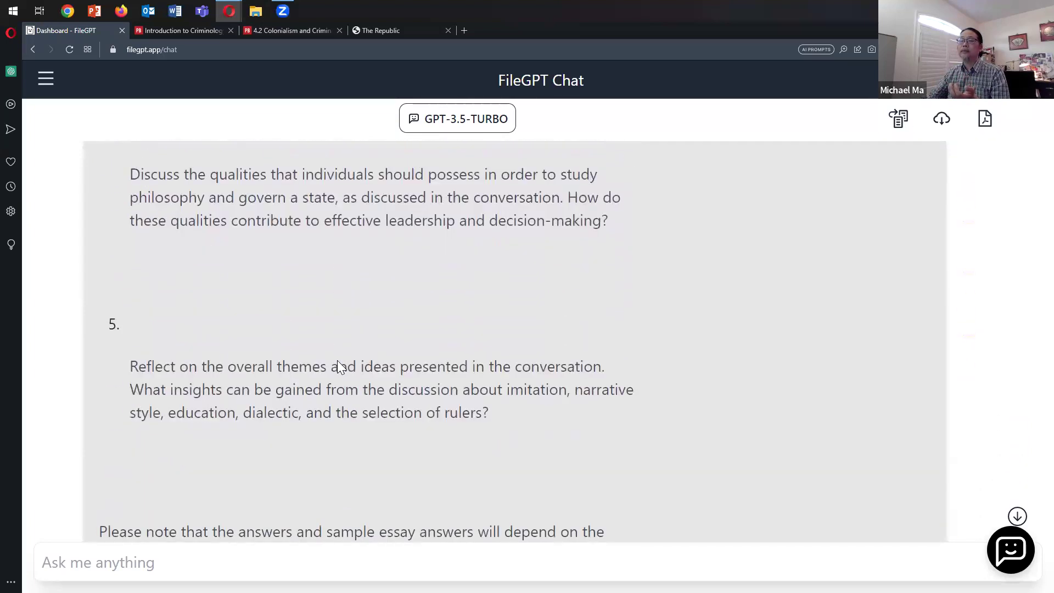
Step: Return to the start of the reply's test questions and skim again through the essay questions to the suggested follow-up questions
scroll(339, 360, up, 5)
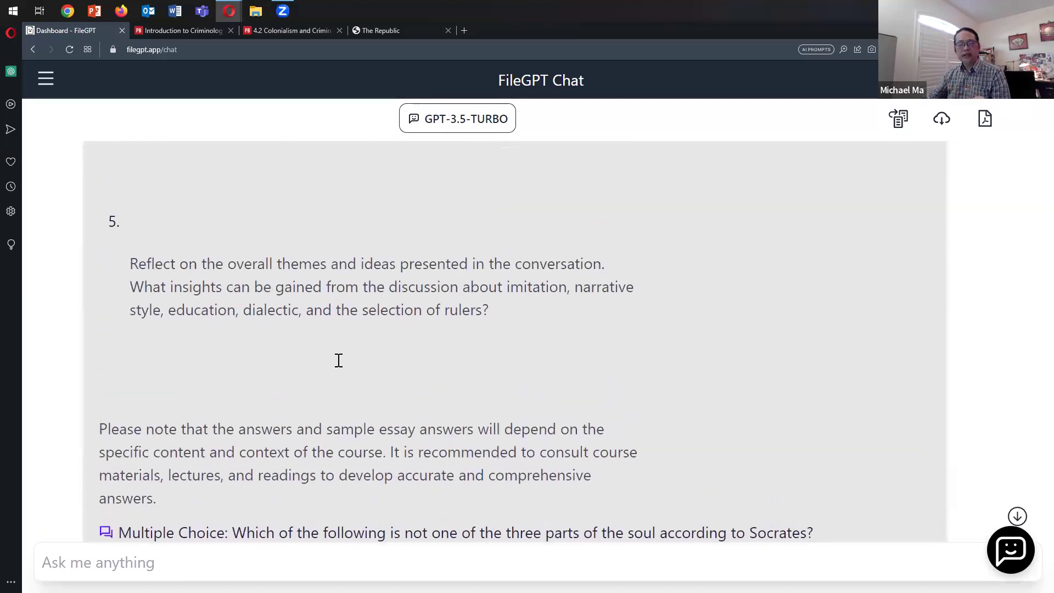
scroll(339, 360, up, 12)
scroll(337, 363, up, 20)
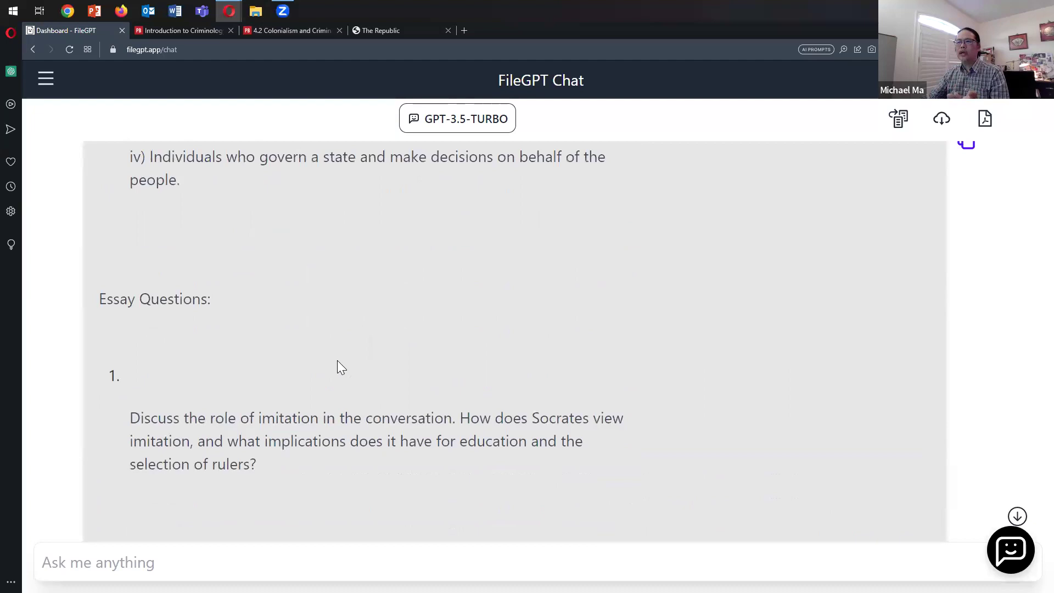
scroll(338, 362, up, 14)
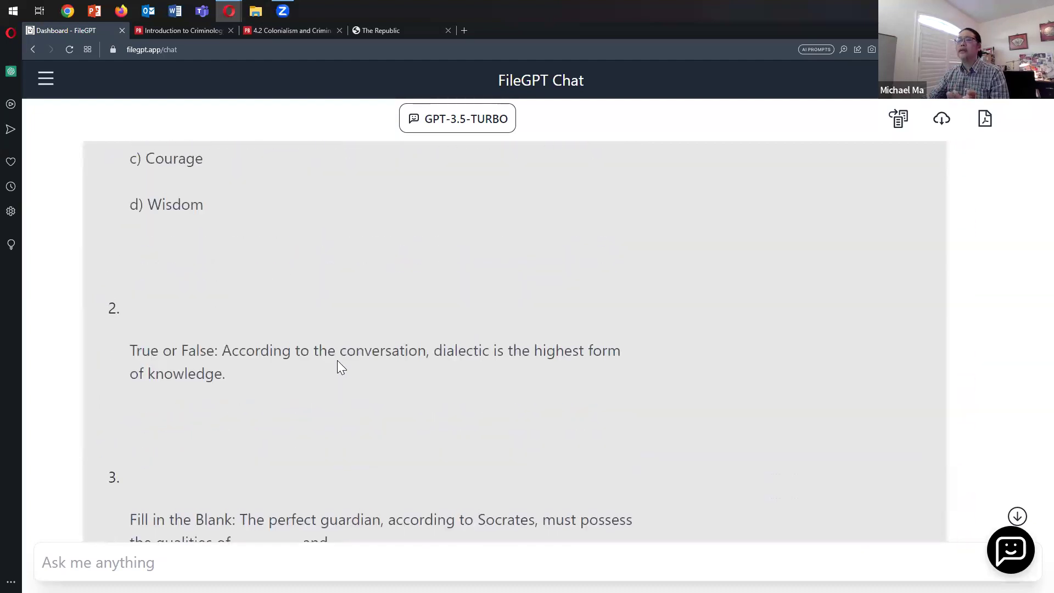
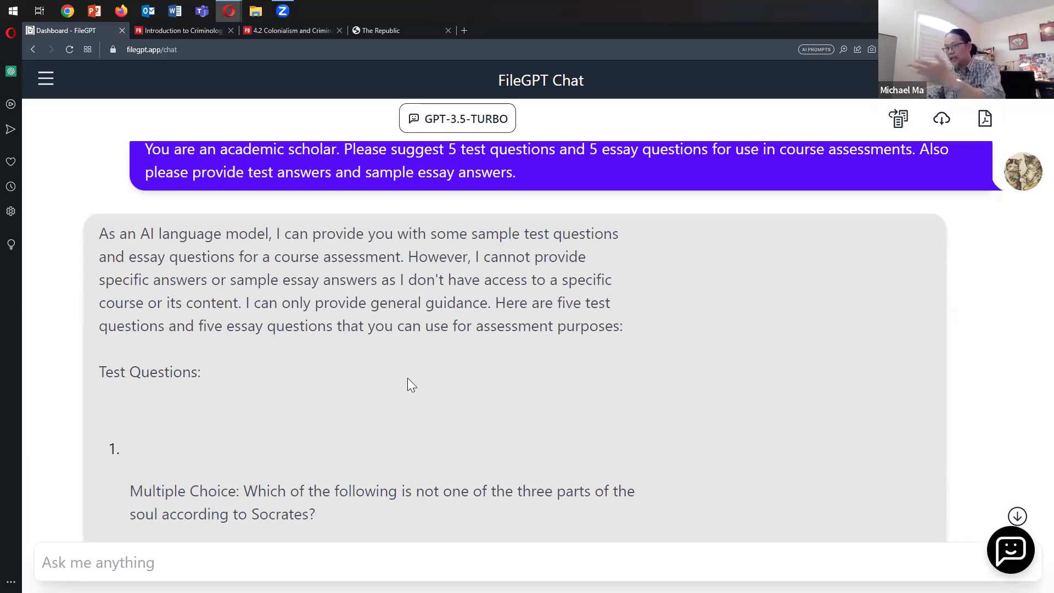
scroll(409, 380, down, 15)
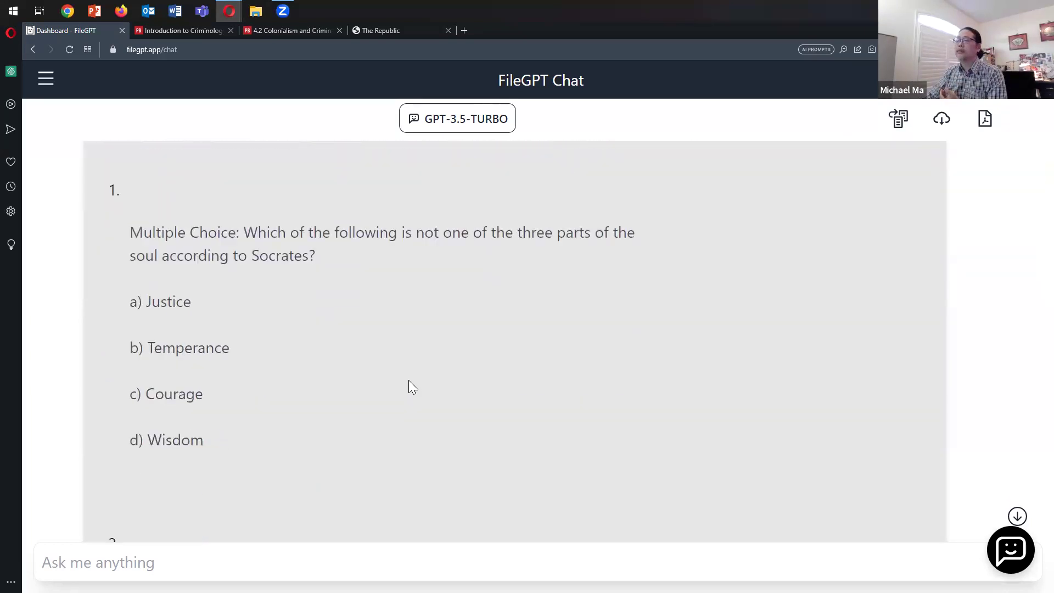
scroll(410, 383, down, 15)
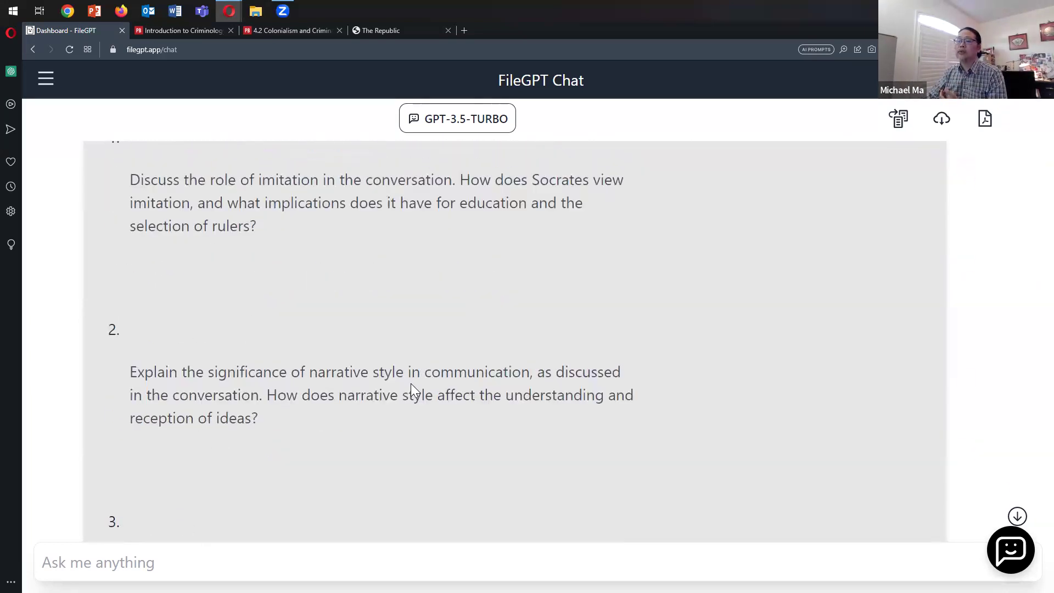
scroll(411, 384, down, 3)
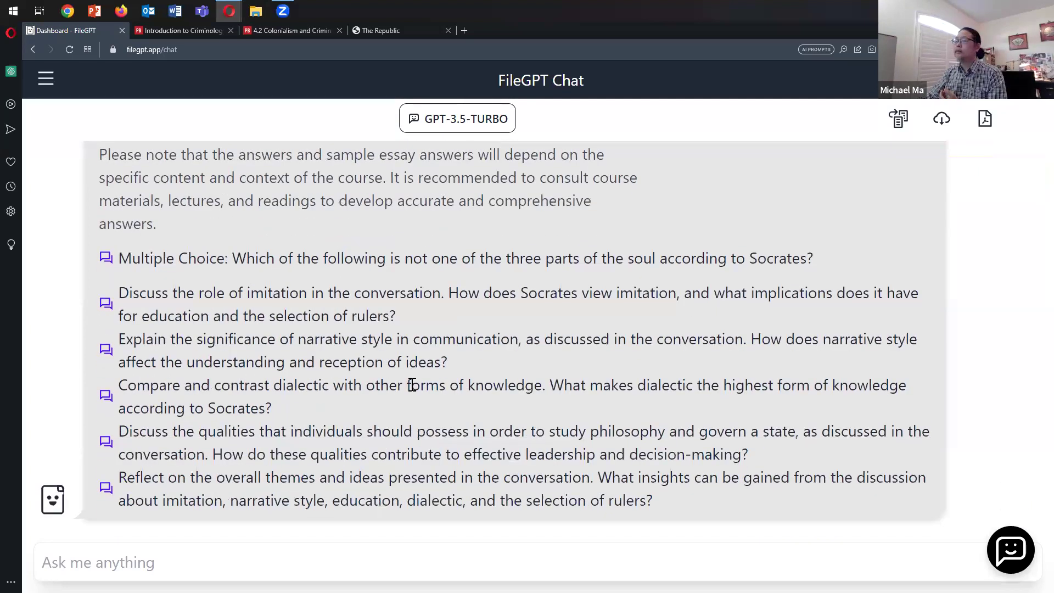
Step: Go back through the earlier replies to the conclusion of the answer on key features and passages of Socrates' philosophy
scroll(413, 384, up, 20)
scroll(412, 384, up, 15)
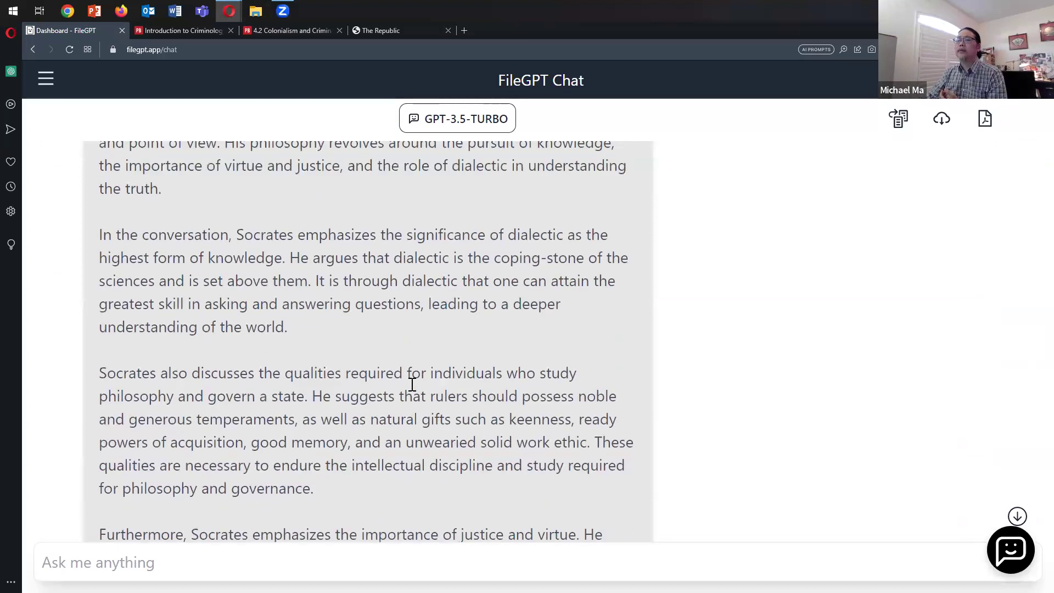
scroll(412, 384, up, 20)
scroll(413, 385, up, 15)
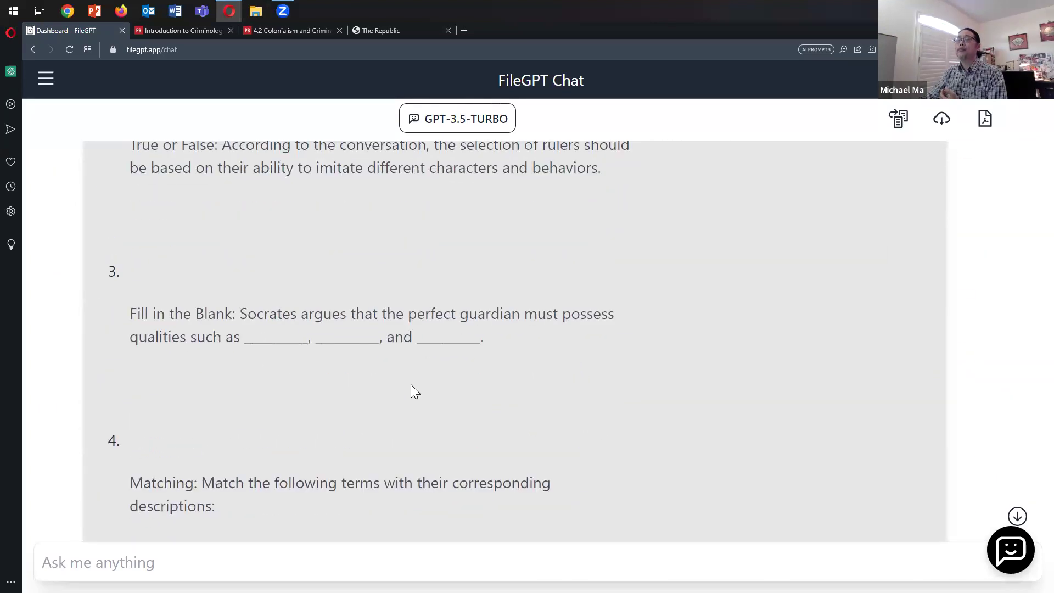
scroll(411, 385, up, 15)
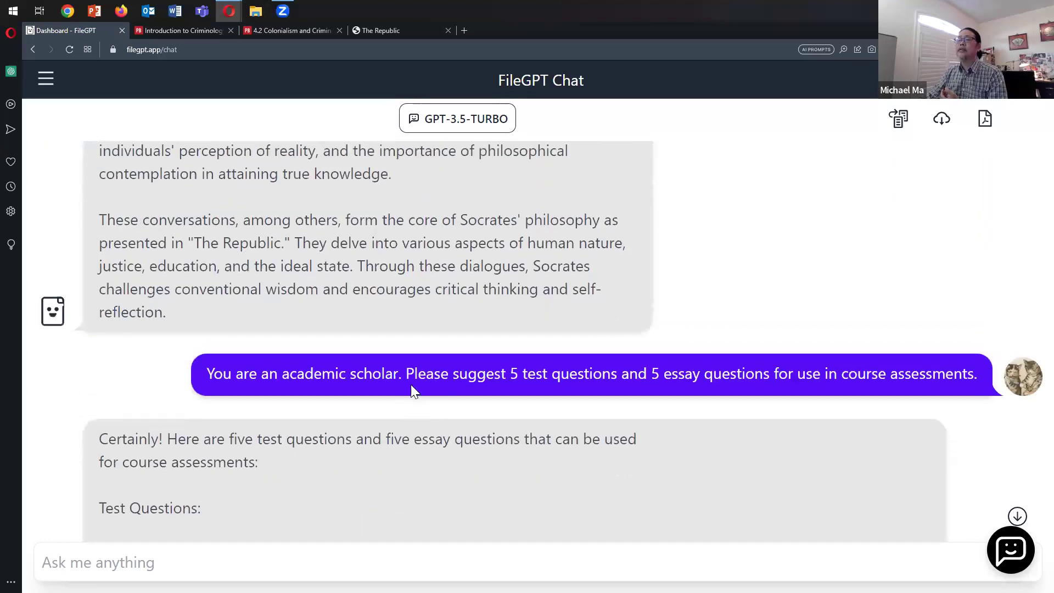
scroll(411, 386, up, 3)
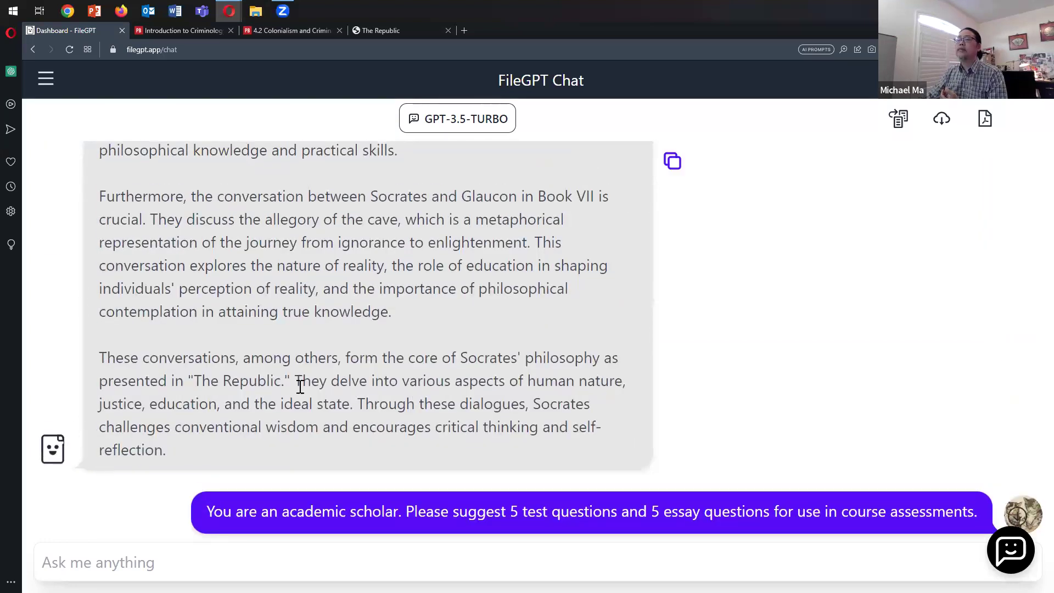
scroll(301, 384, up, 10)
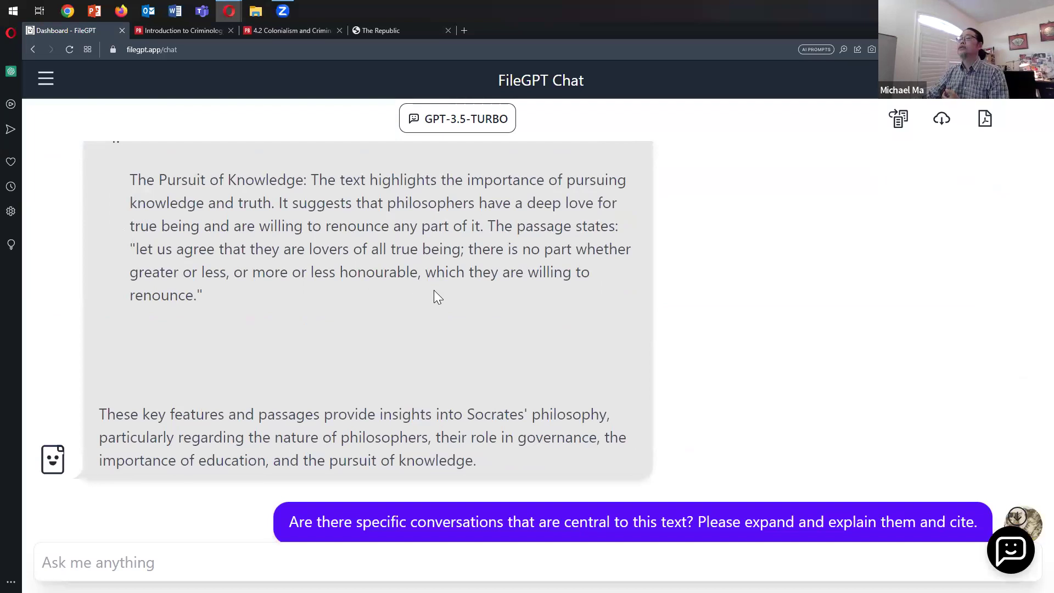
Step: Show the chat list and send "Please explain the key features of Glaucon's conversation with Socrates and cite specific passages to illustrate your argument."
click(45, 78)
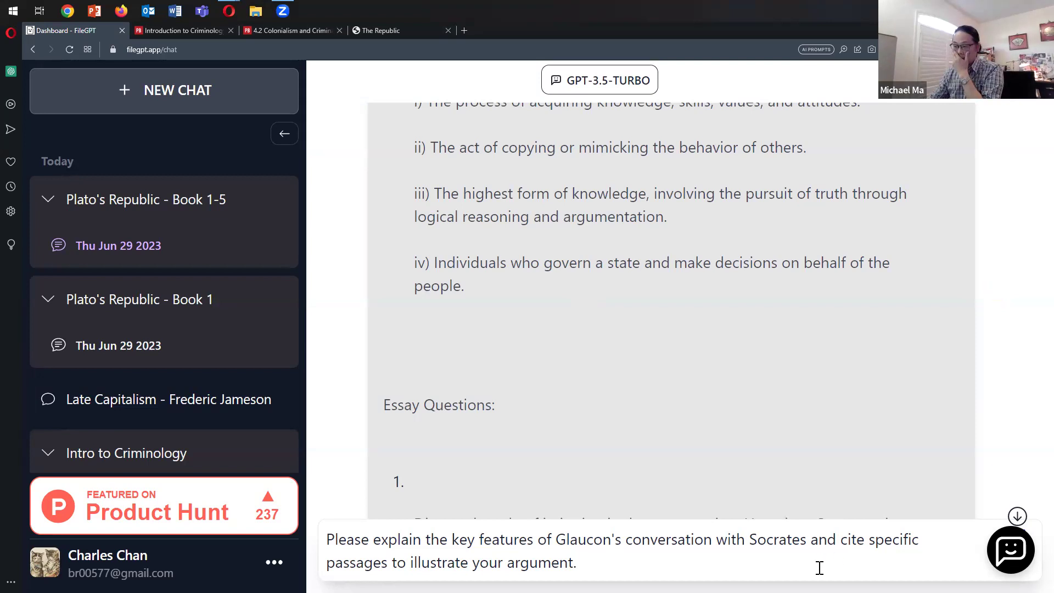
click(629, 560)
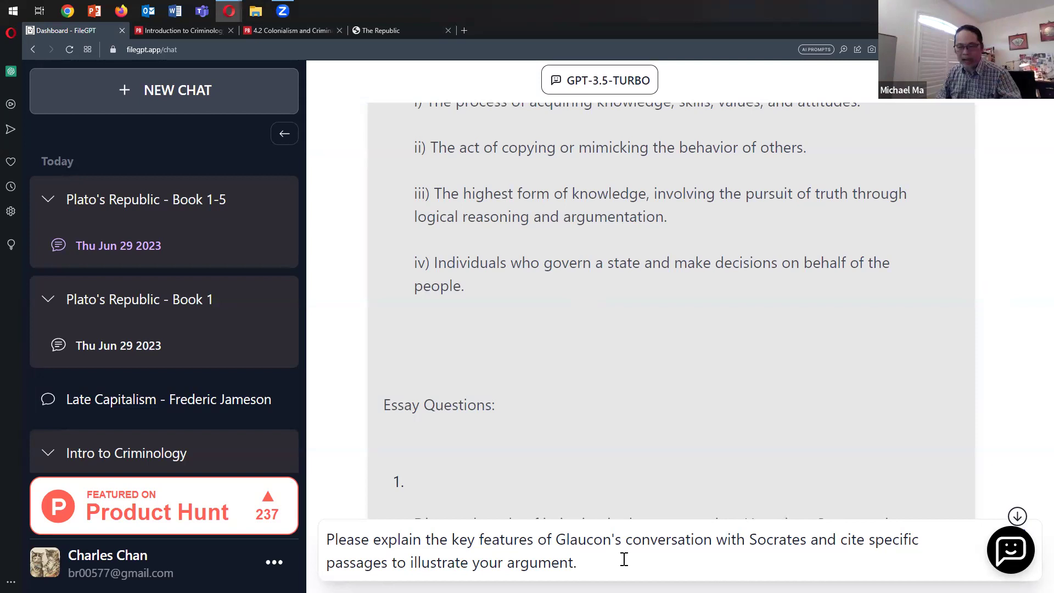
key(Return)
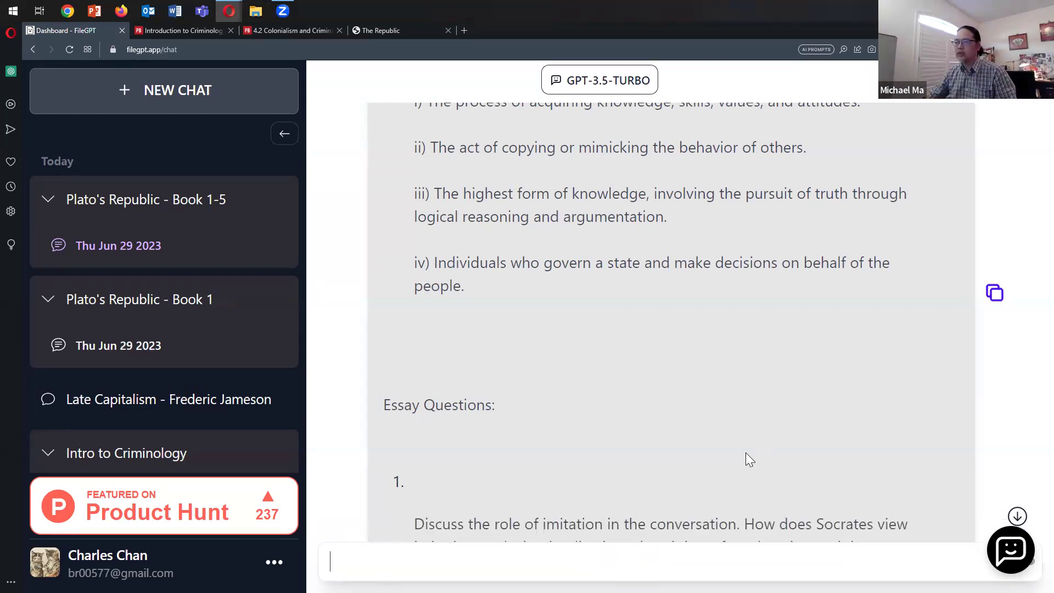
Step: Go to the new reply at the end of the chat and read its introduction and the paragraph on the classification of goods
scroll(747, 456, down, 9)
scroll(776, 438, down, 7)
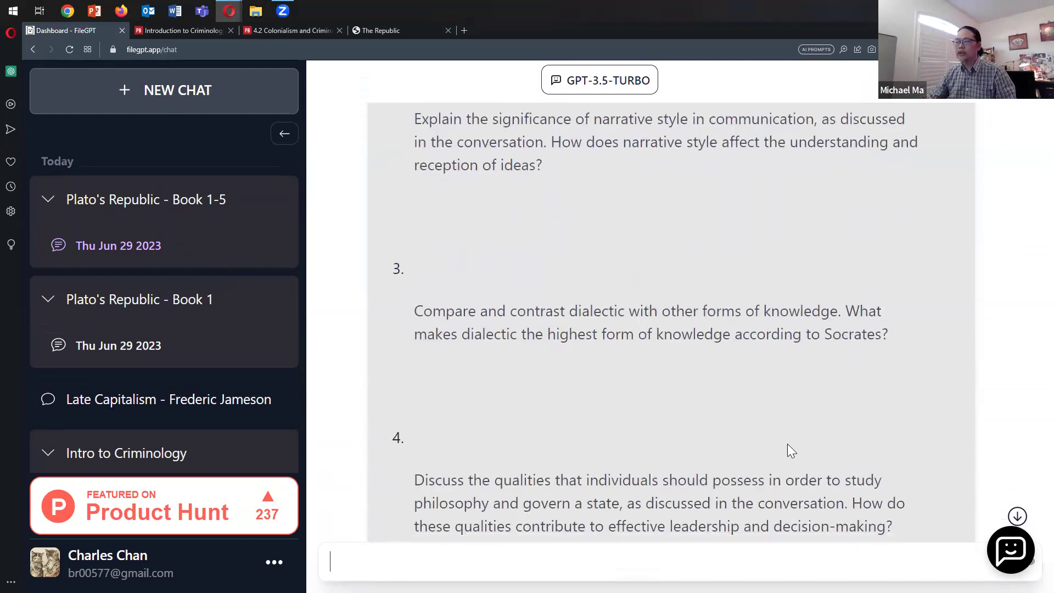
scroll(854, 406, down, 10)
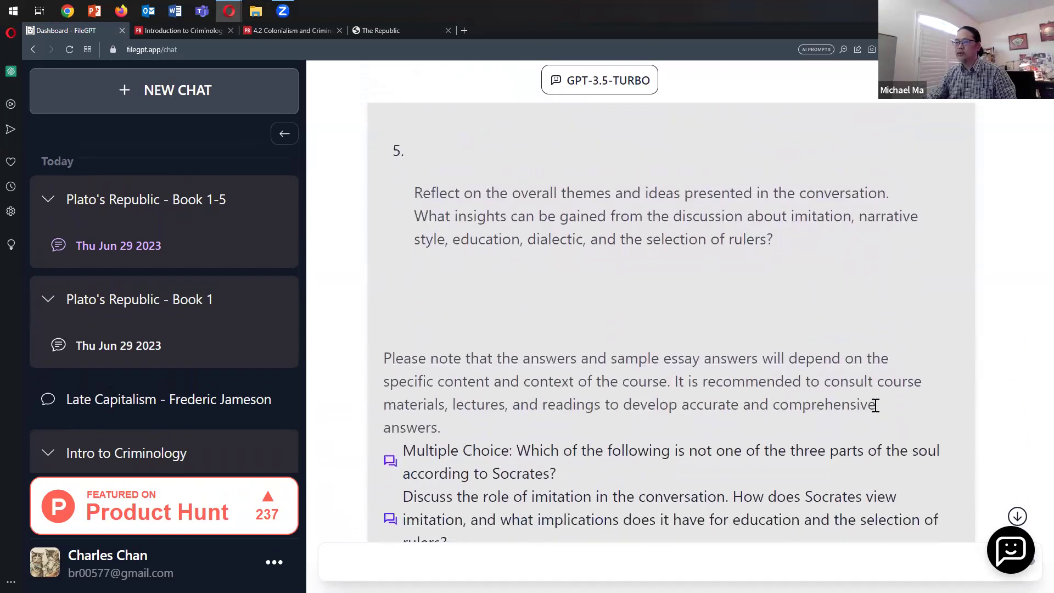
scroll(940, 406, down, 4)
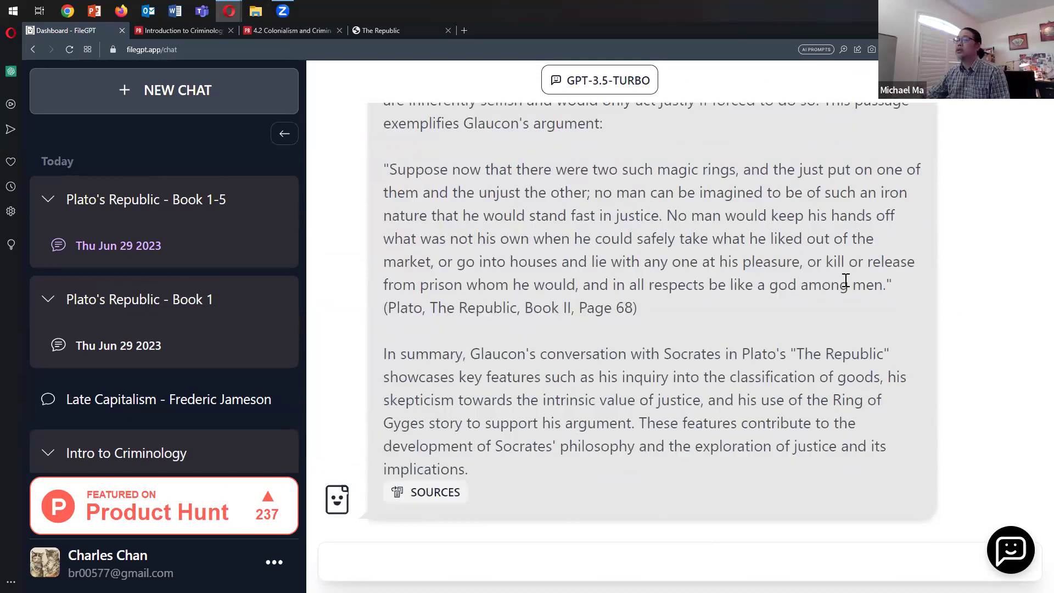
scroll(714, 363, up, 10)
scroll(718, 365, up, 12)
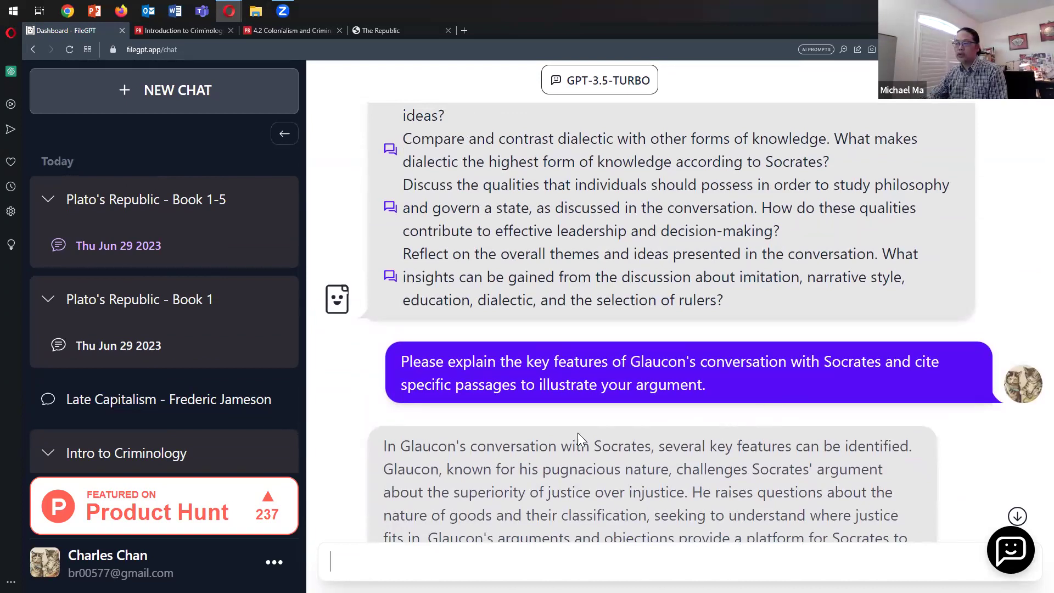
scroll(580, 431, down, 3)
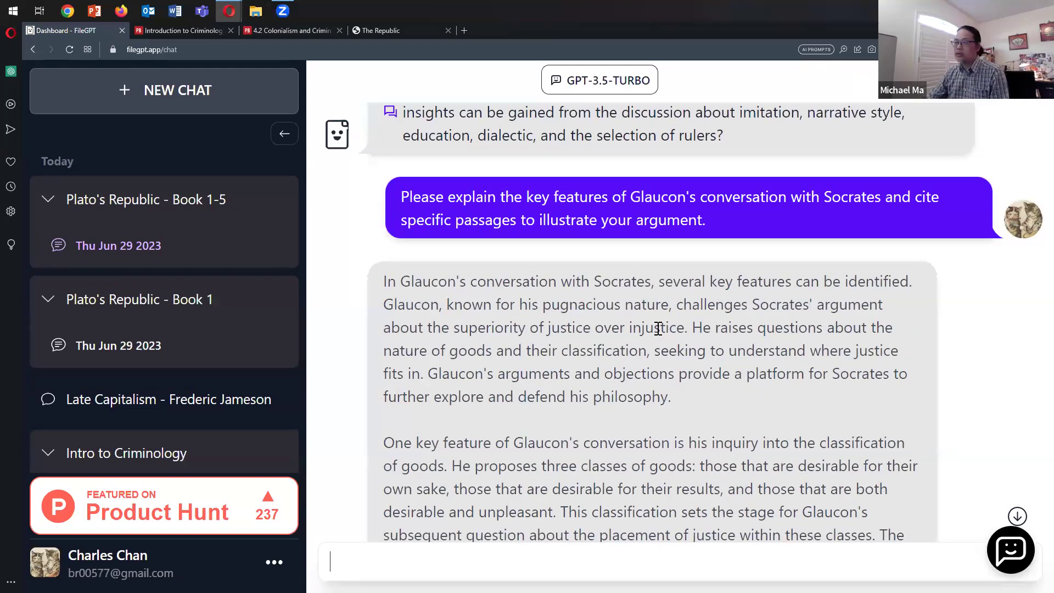
scroll(720, 348, down, 2)
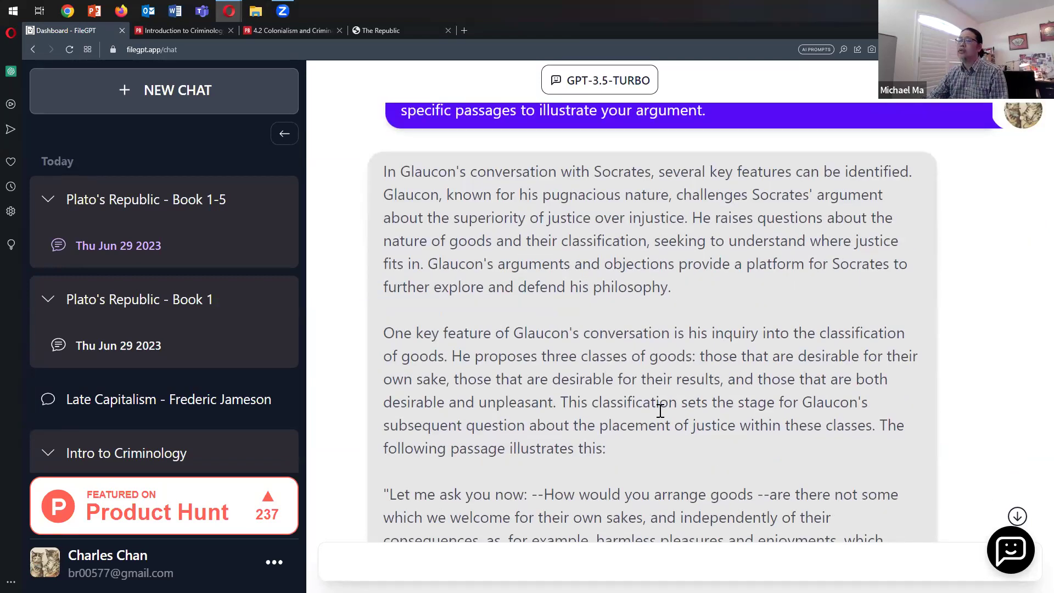
Step: Read the quoted passages through to the closing summary, briefly highlighting the citation "(Plato, The Republic, Book II, Page 66)" after the skepticism quotation
scroll(621, 283, down, 5)
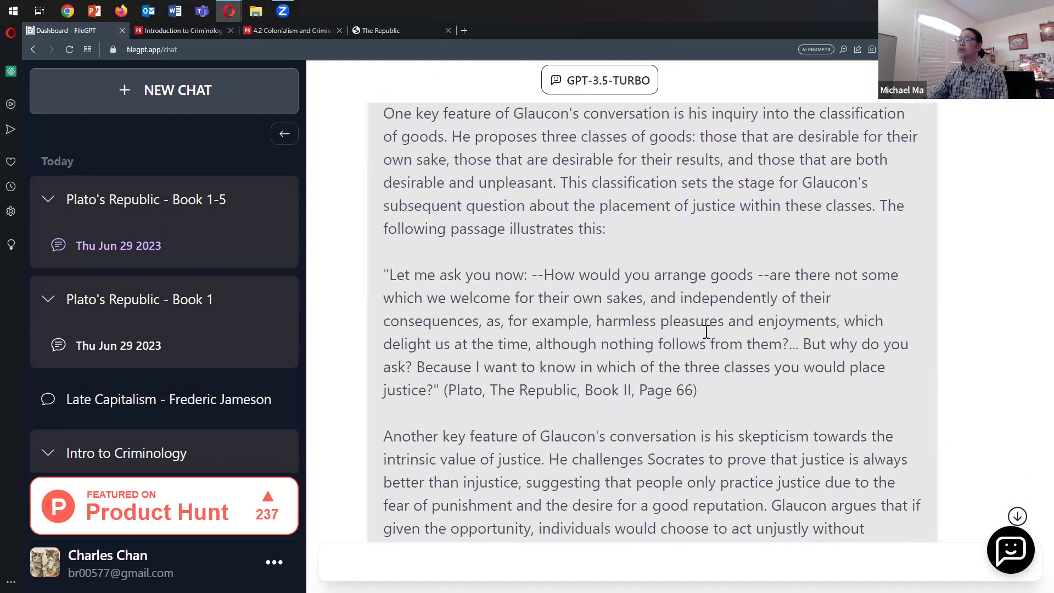
scroll(648, 330, down, 2)
scroll(720, 334, down, 2)
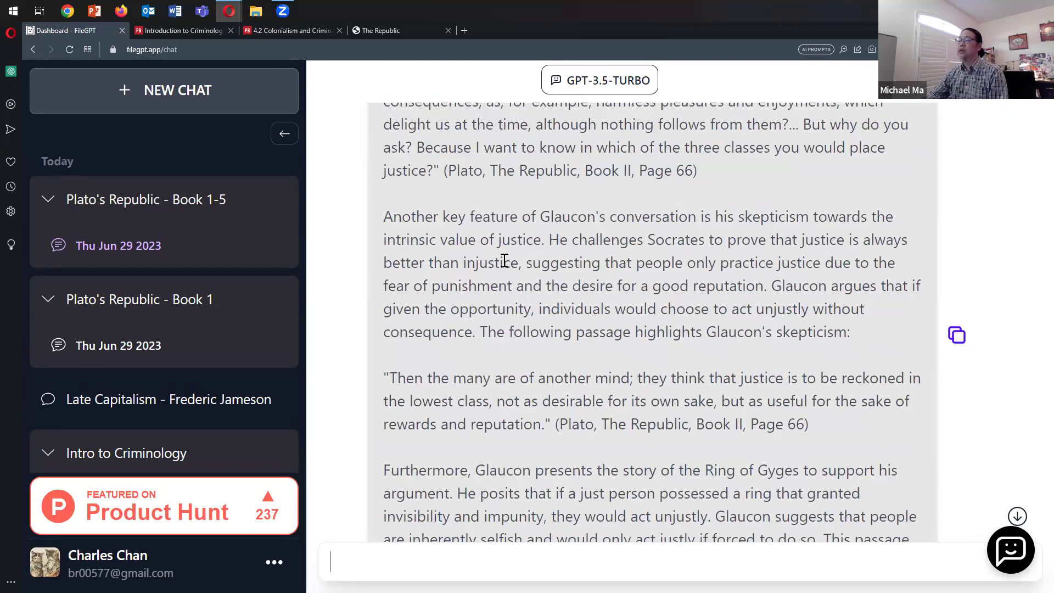
scroll(702, 347, down, 2)
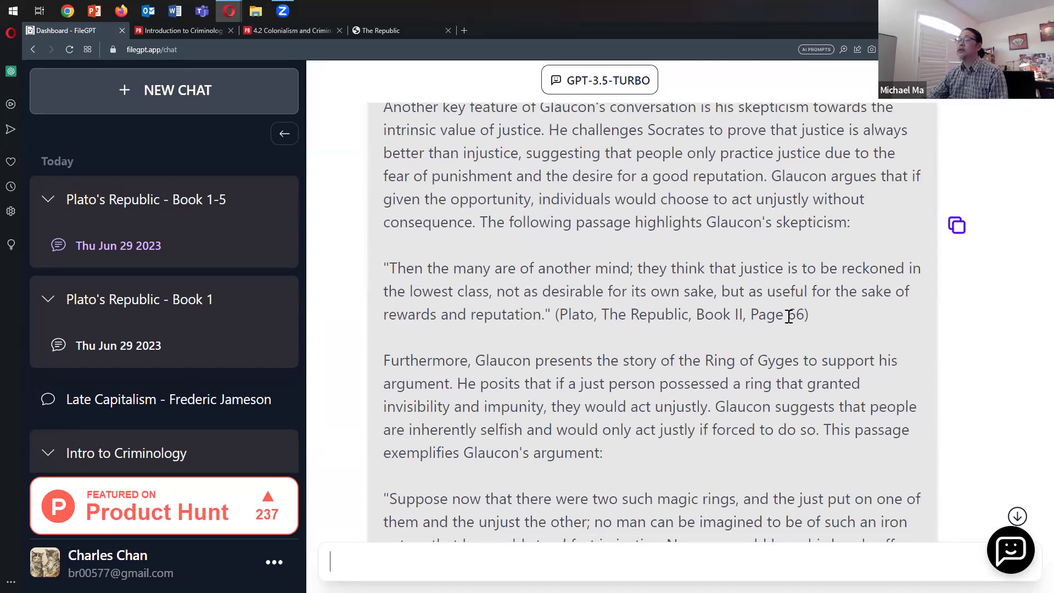
drag(816, 311, 555, 316)
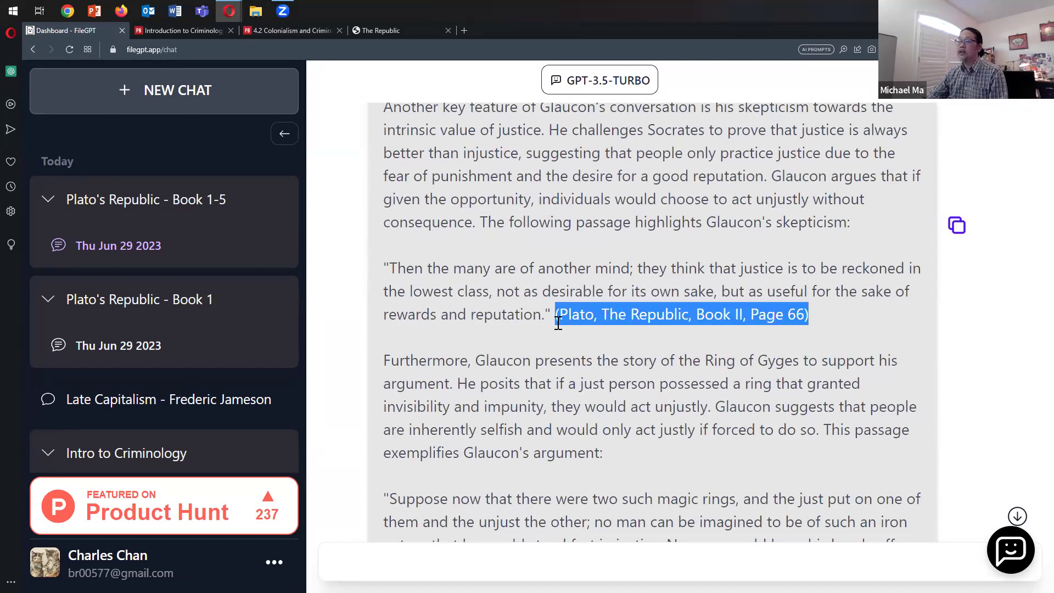
click(472, 314)
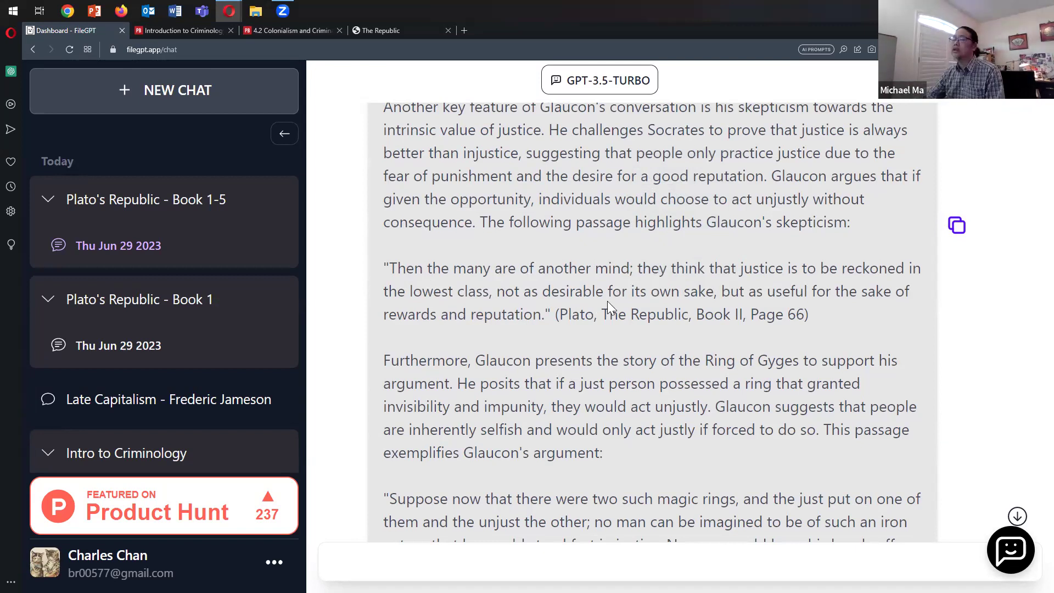
scroll(609, 302, down, 5)
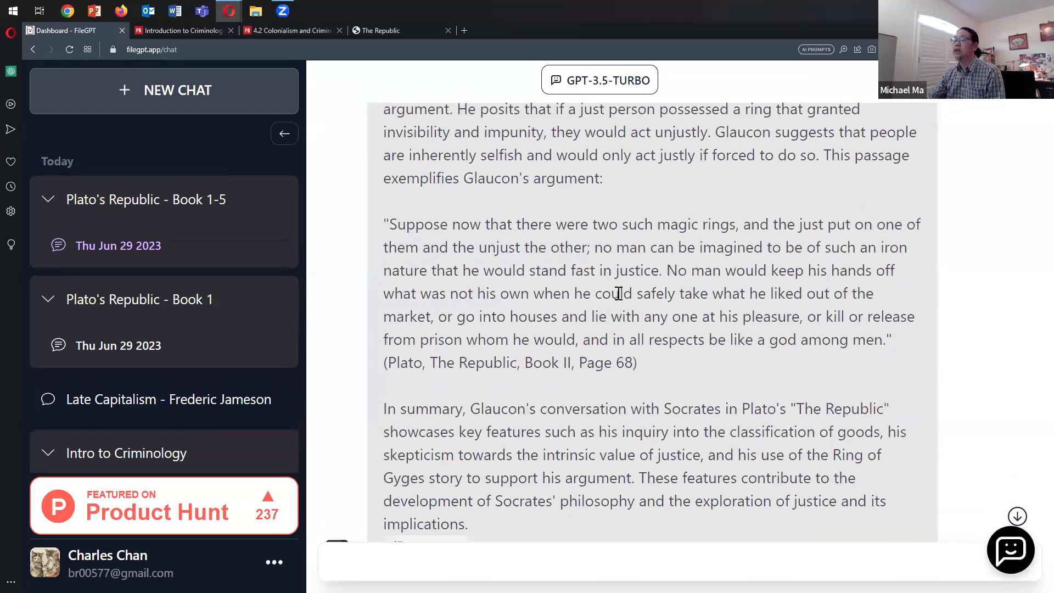
scroll(641, 368, down, 1)
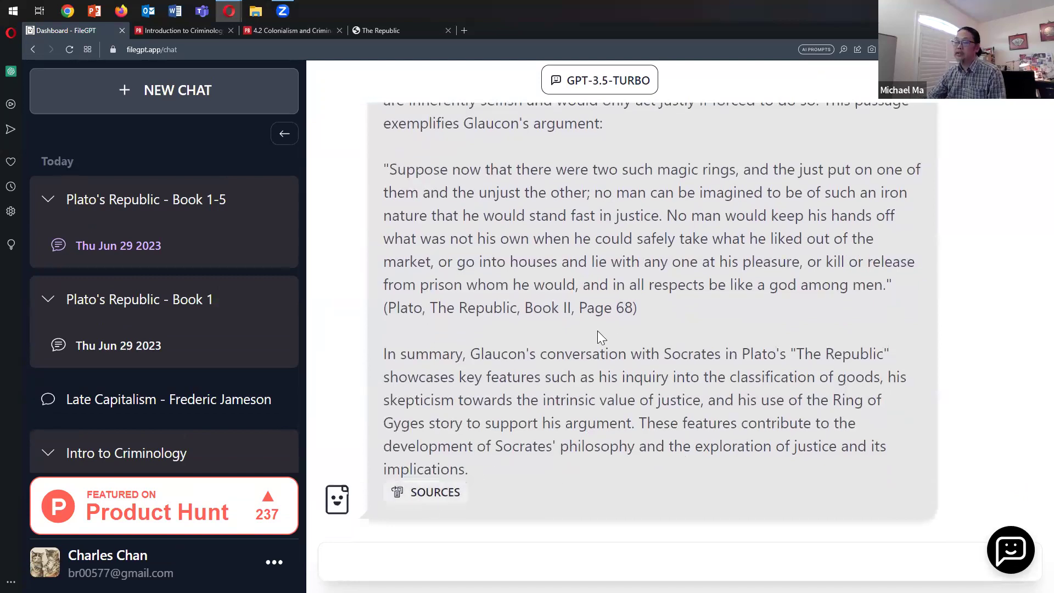
Step: Show the Glaucon reply's sources with the chat list hidden, and view the page 16 excerpt, briefly highlighting the passage on the corruption of philosophy
click(436, 492)
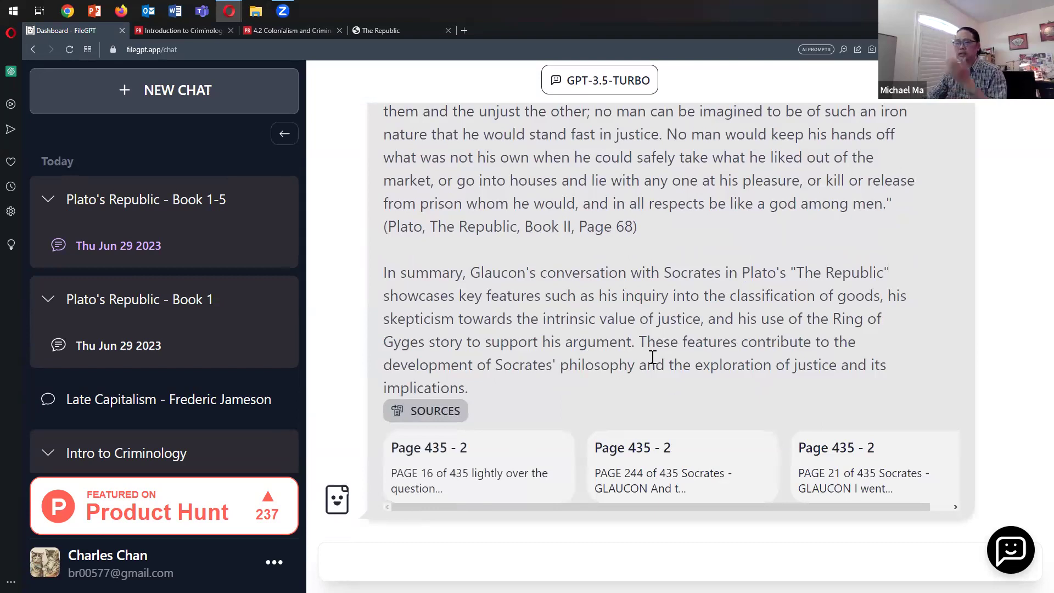
click(285, 135)
scroll(682, 343, down, 1)
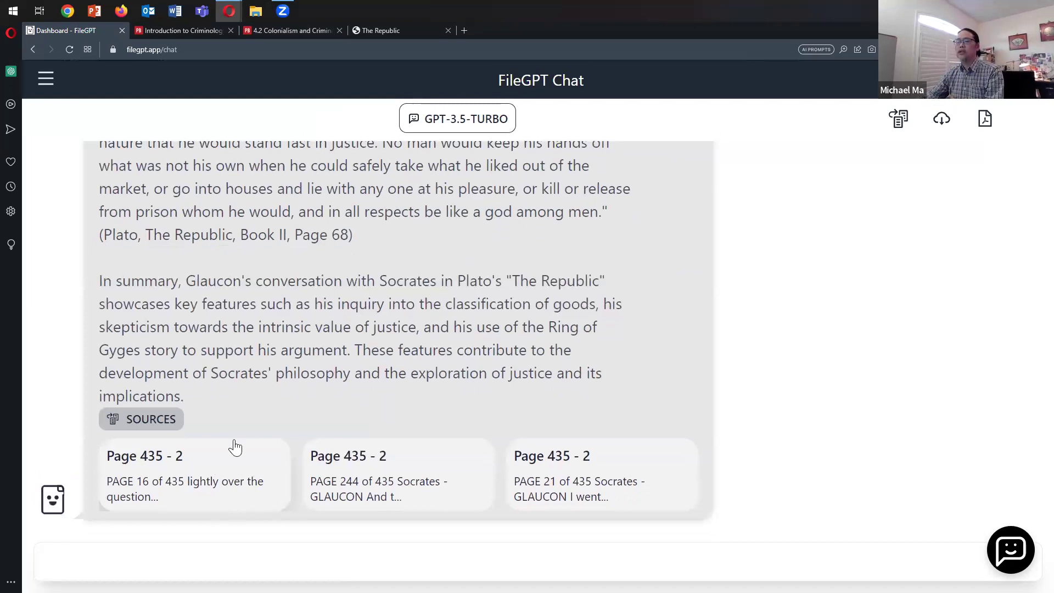
click(164, 470)
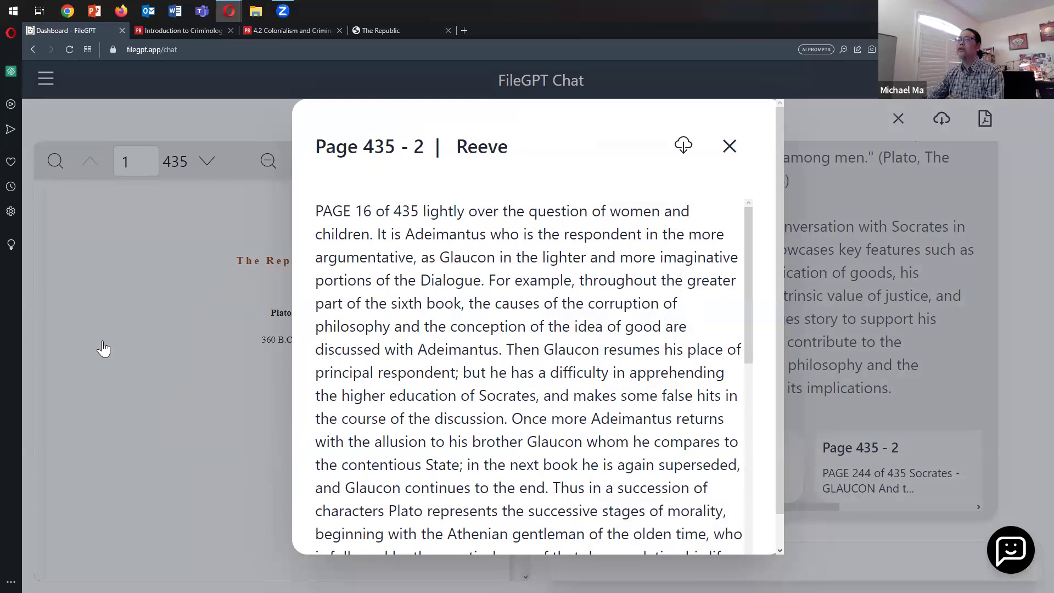
drag(455, 303, 504, 351)
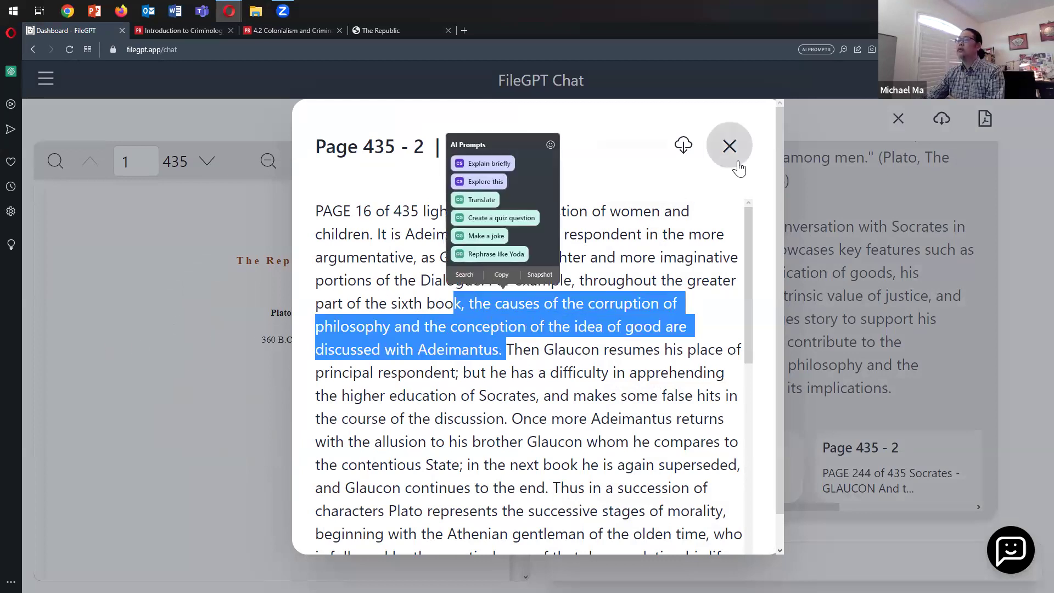
click(730, 146)
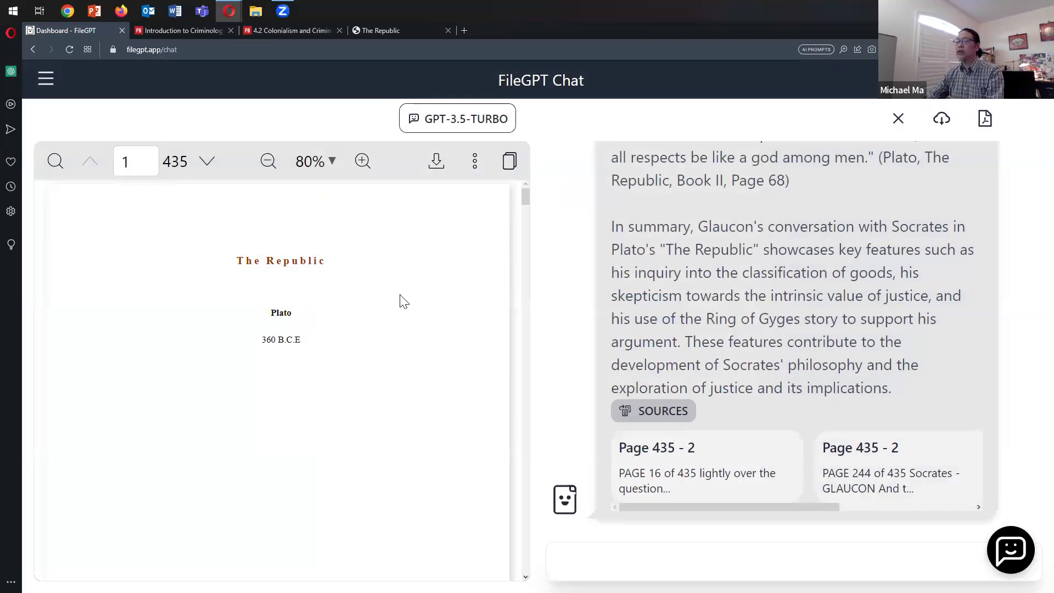
Step: Reopen the page 16 source excerpt, skim it down to the description of Socrates and back, and close it
click(677, 487)
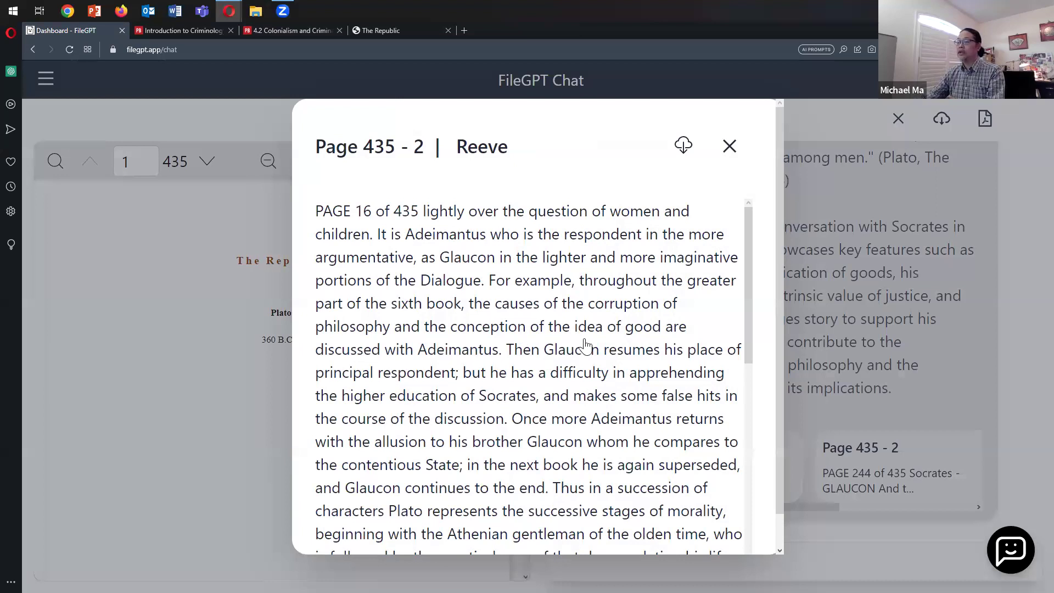
scroll(537, 314, down, 1)
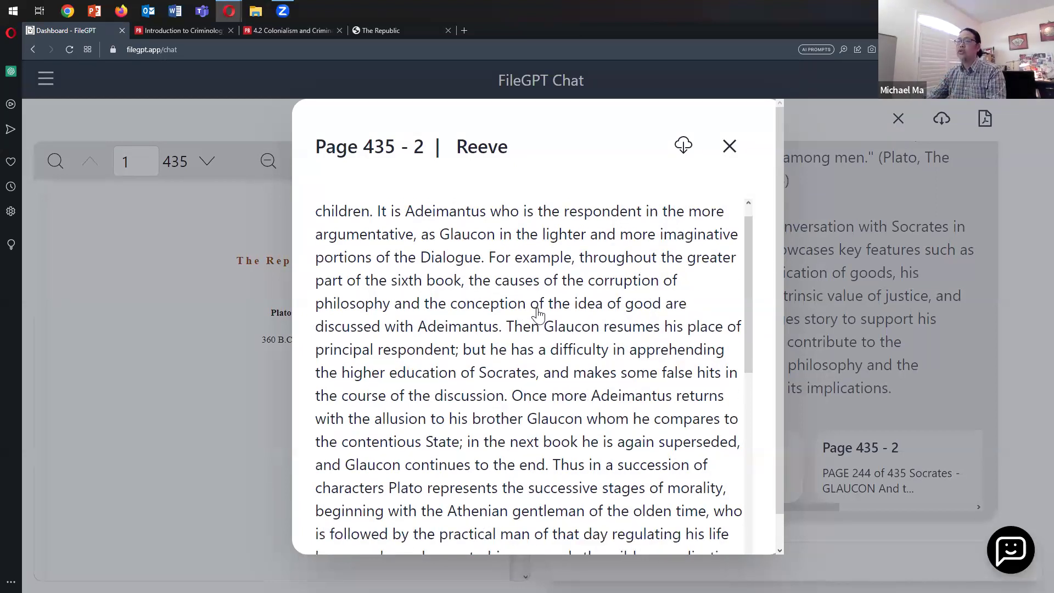
scroll(537, 314, down, 8)
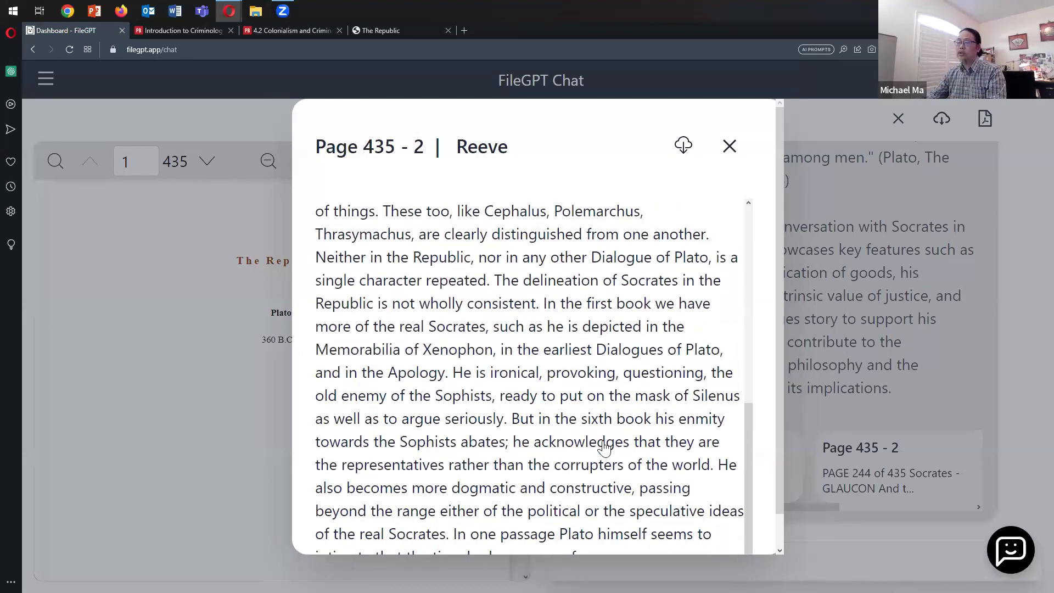
scroll(604, 448, up, 8)
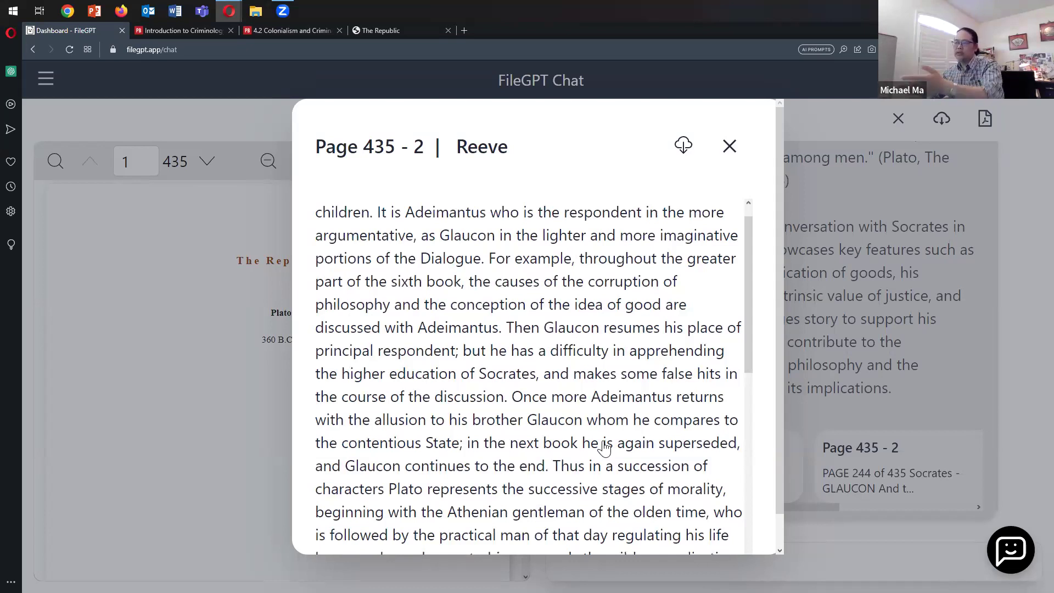
click(921, 391)
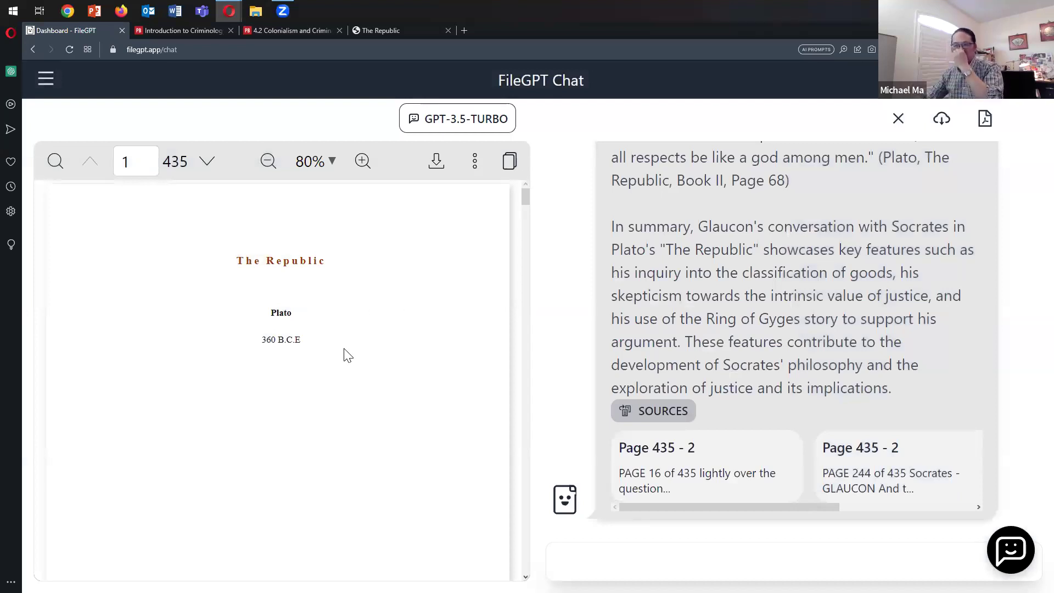
Step: Advance the Republic document to page 48 and view the source excerpt from page 244 on the true and false philosophers
scroll(348, 356, down, 2)
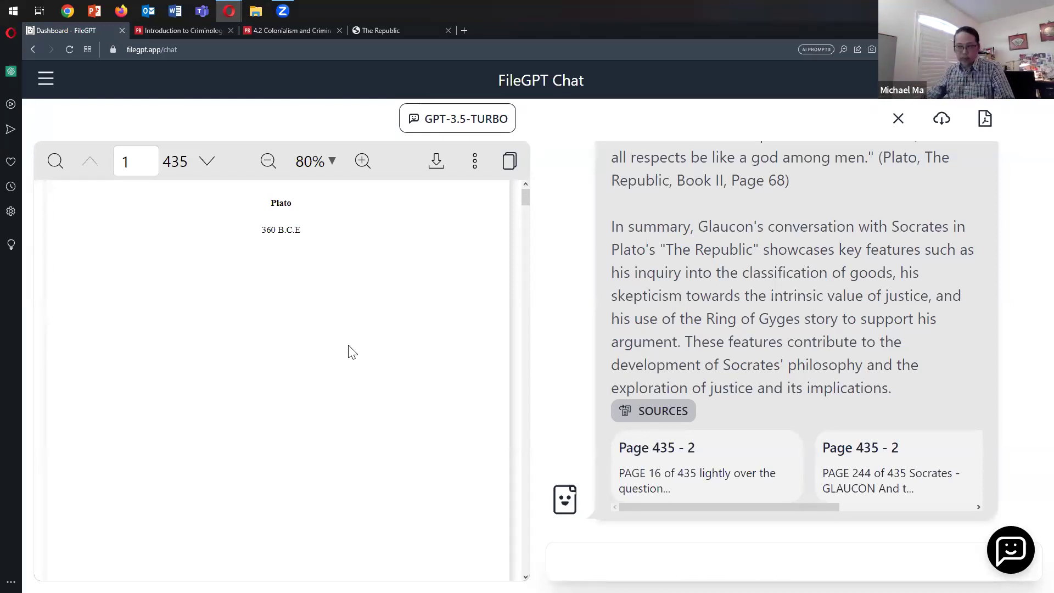
drag(526, 200, 530, 251)
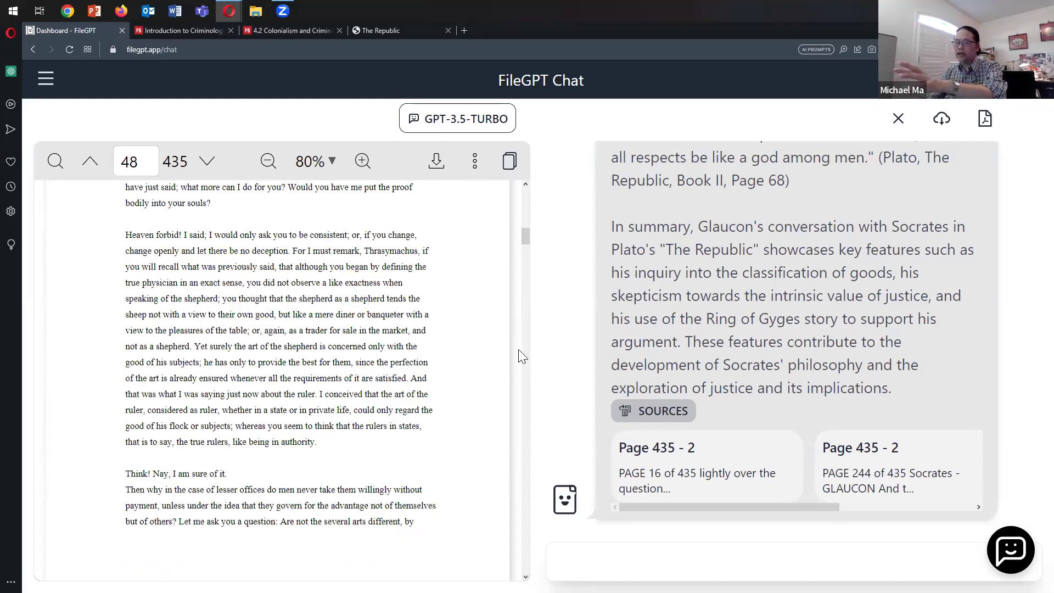
click(848, 467)
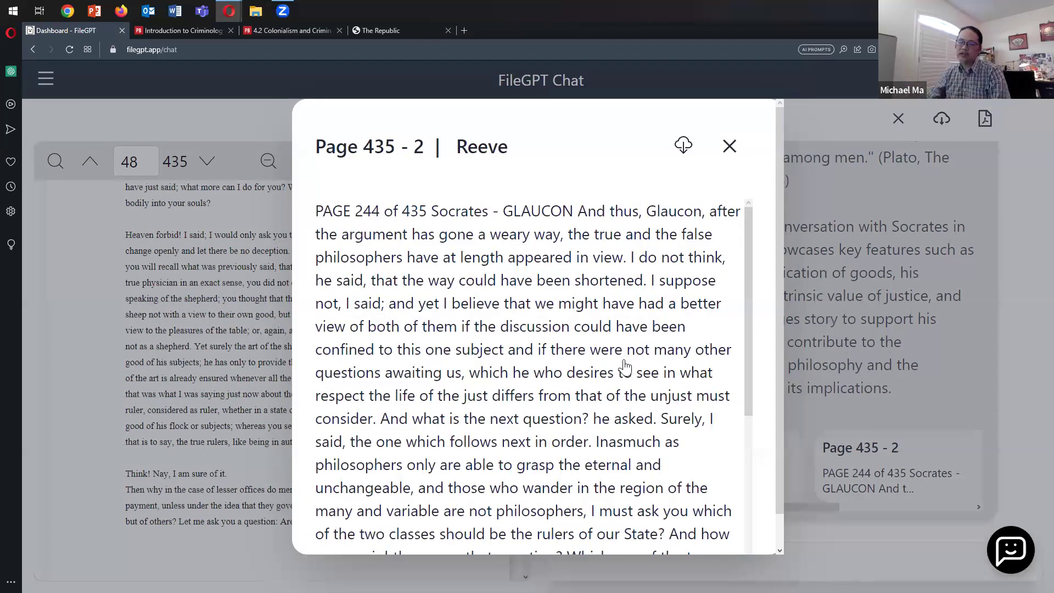
click(853, 300)
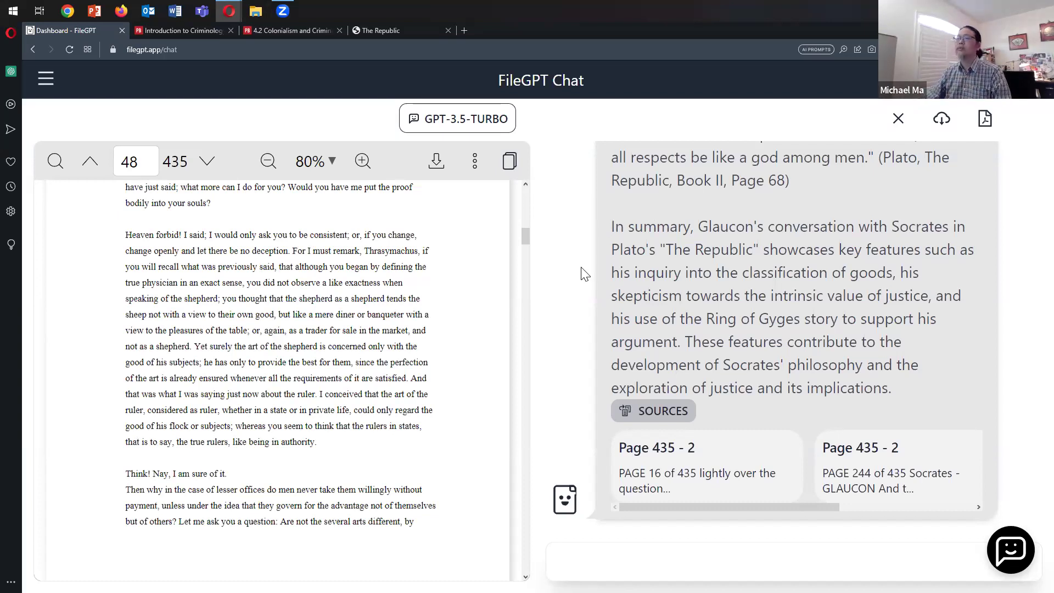
Step: Open the "Late Capitalism - Frederic Jameson" chat with the chat list hidden, and briefly highlight the first sentence of its document summary
click(47, 80)
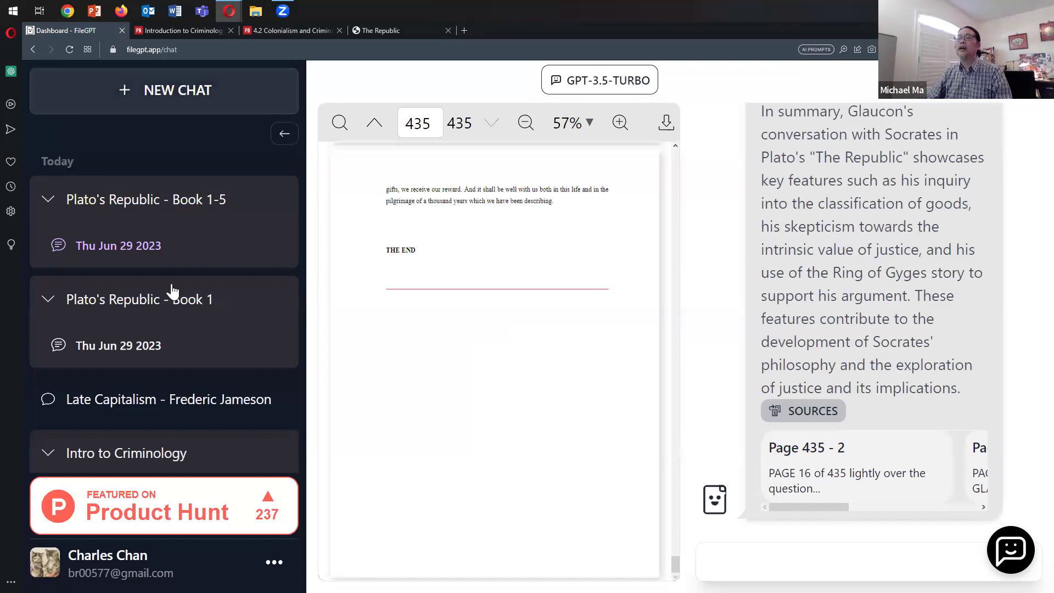
click(230, 406)
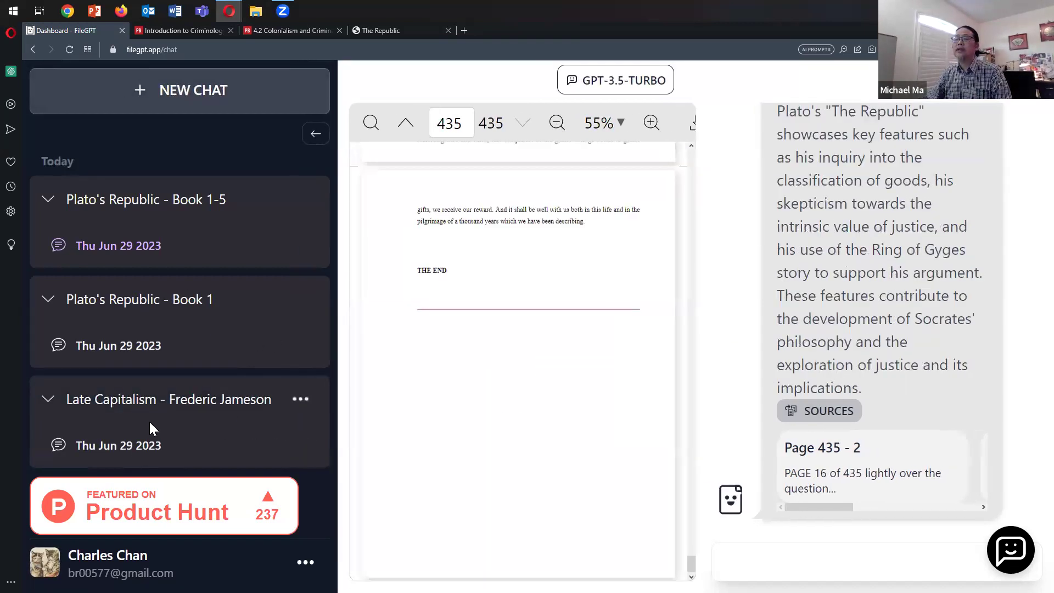
click(146, 443)
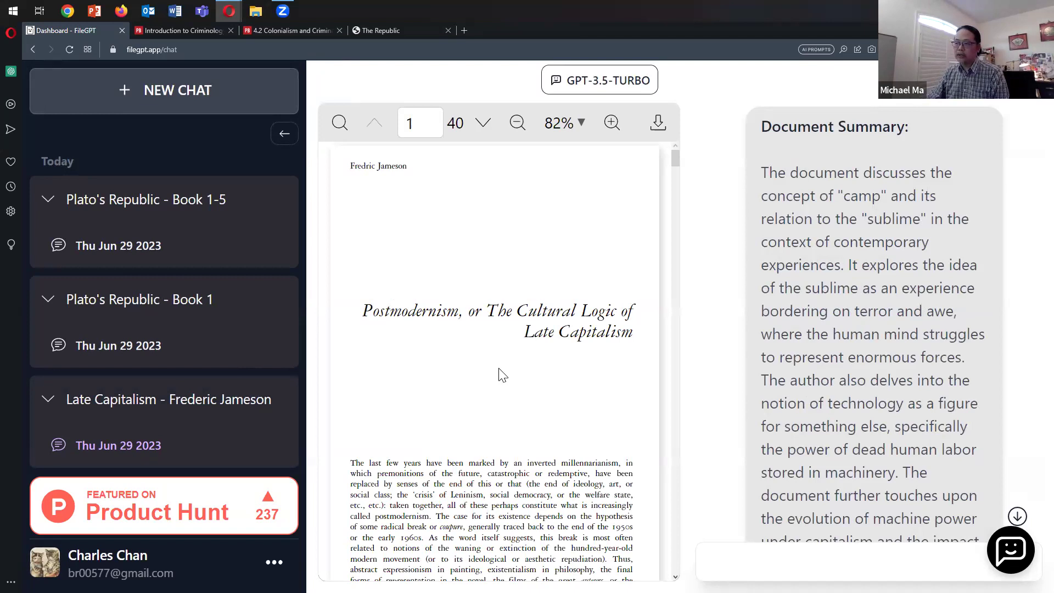
click(283, 134)
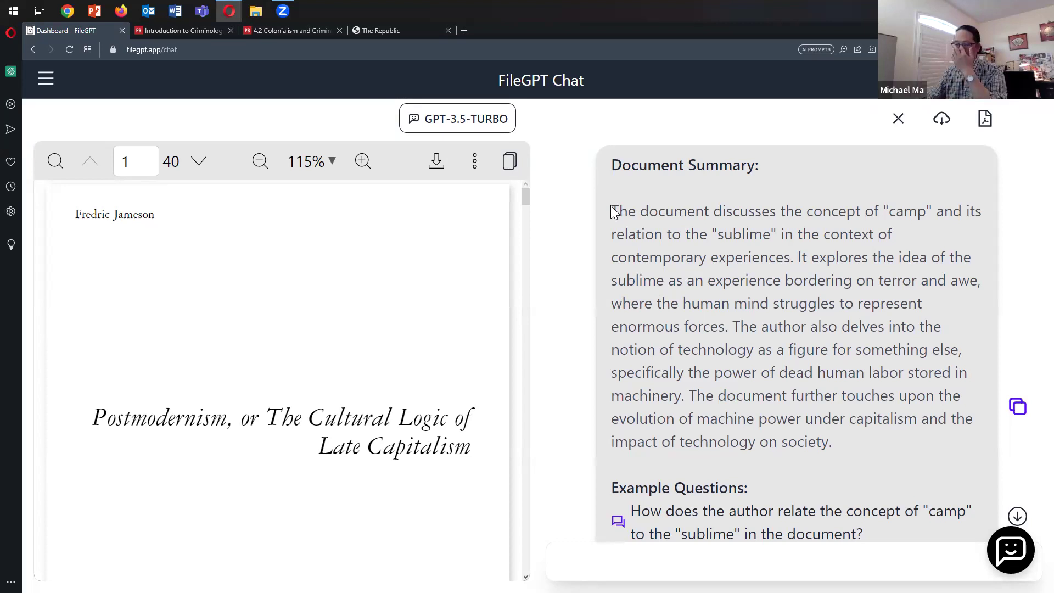
drag(611, 211, 796, 259)
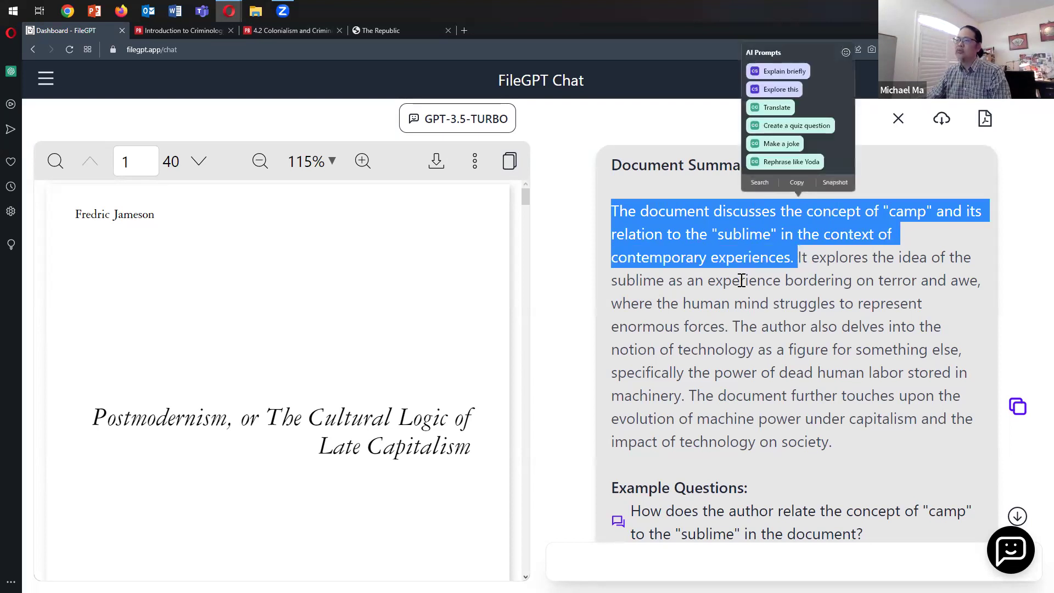
click(847, 444)
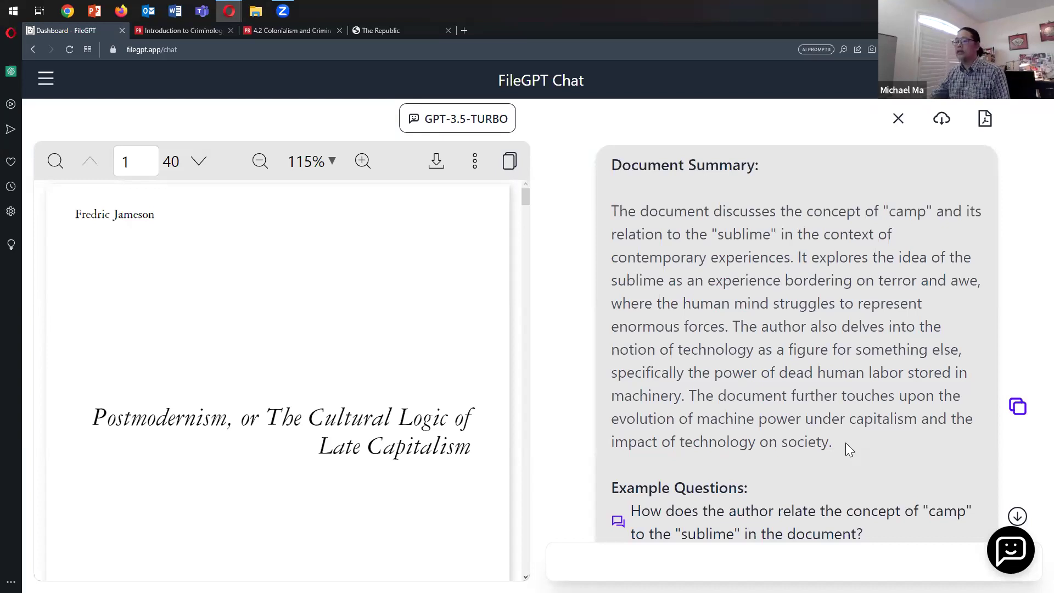
Step: Send the prompt "Please explain the key features of Jameson's argument and cite specific passages to support your argument."
click(766, 561)
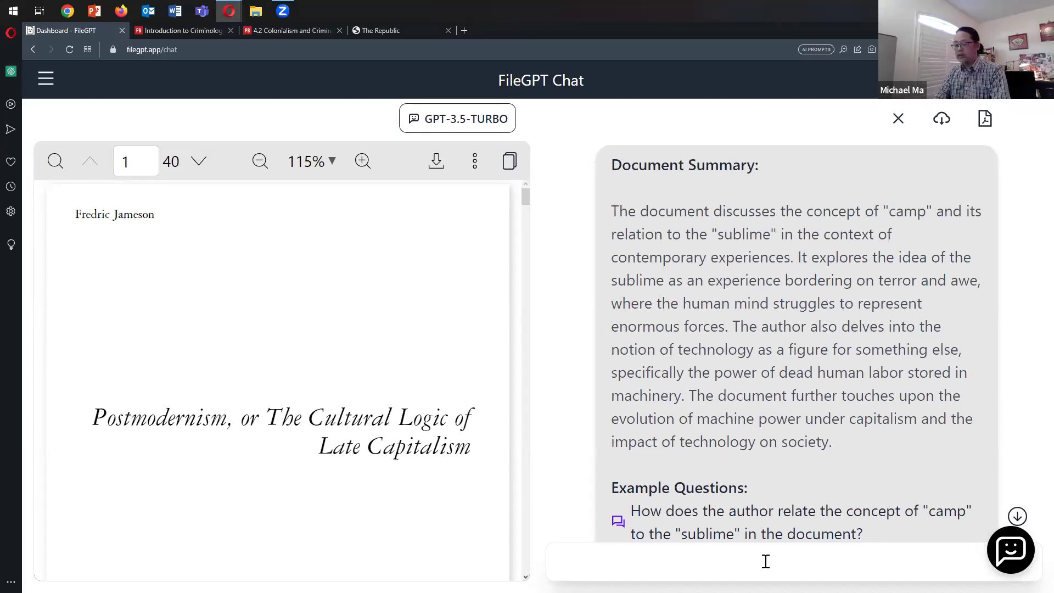
text(Please exp)
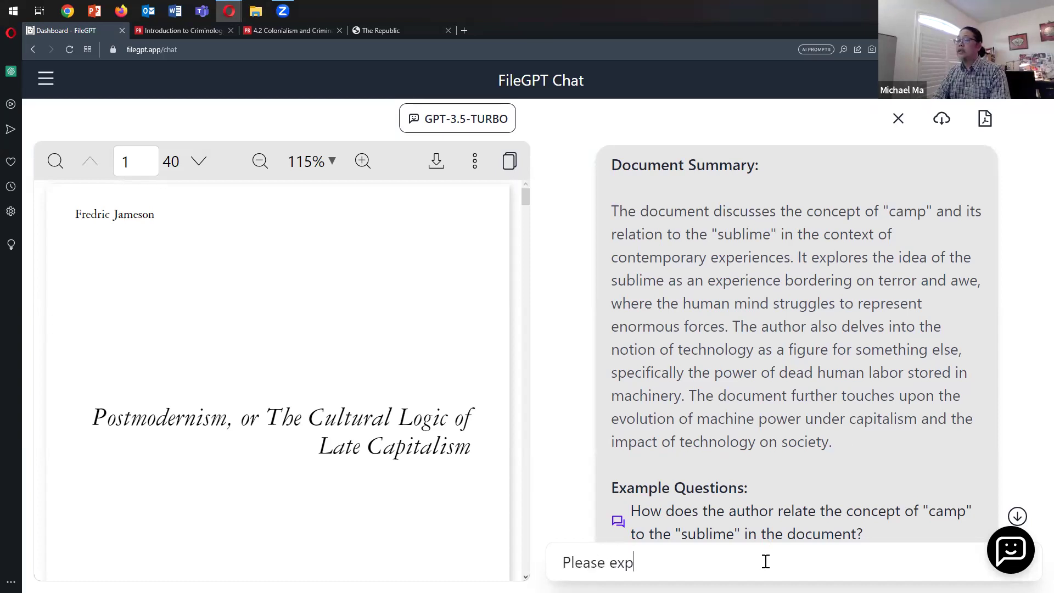
text(lain the key features of )
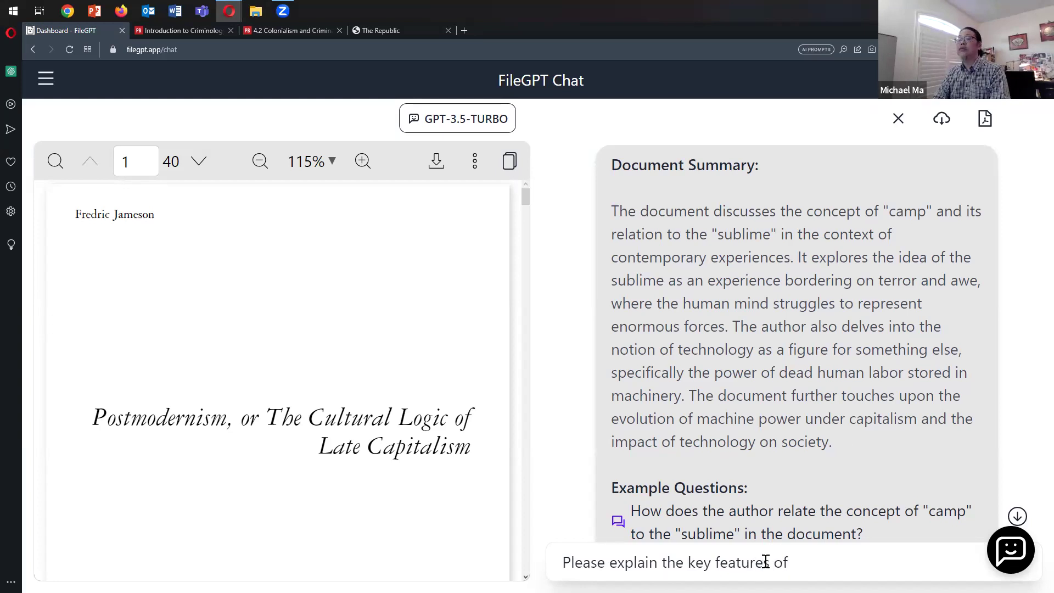
text(Jame)
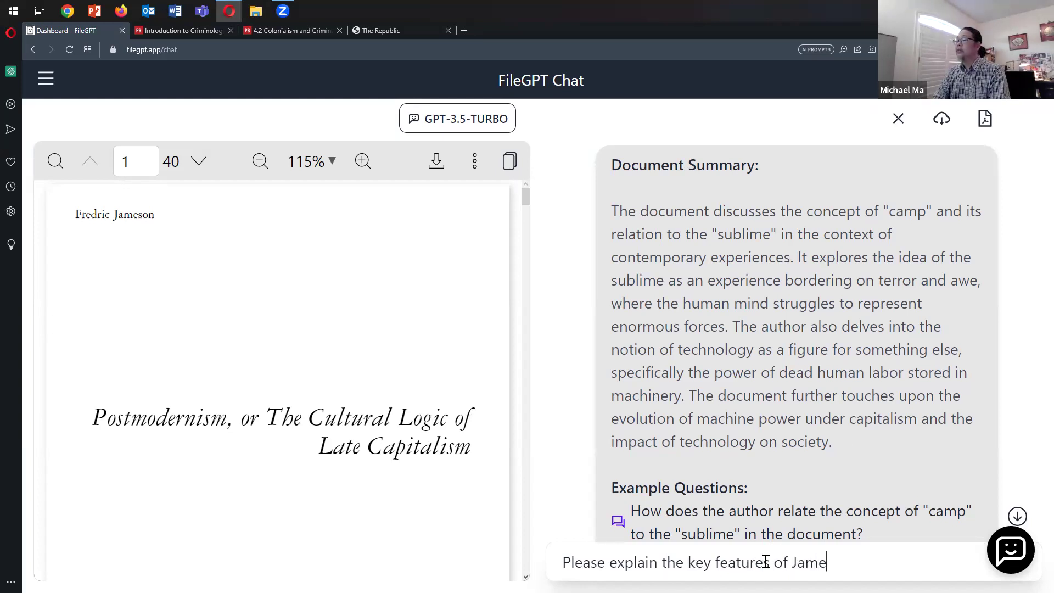
text(son's argument)
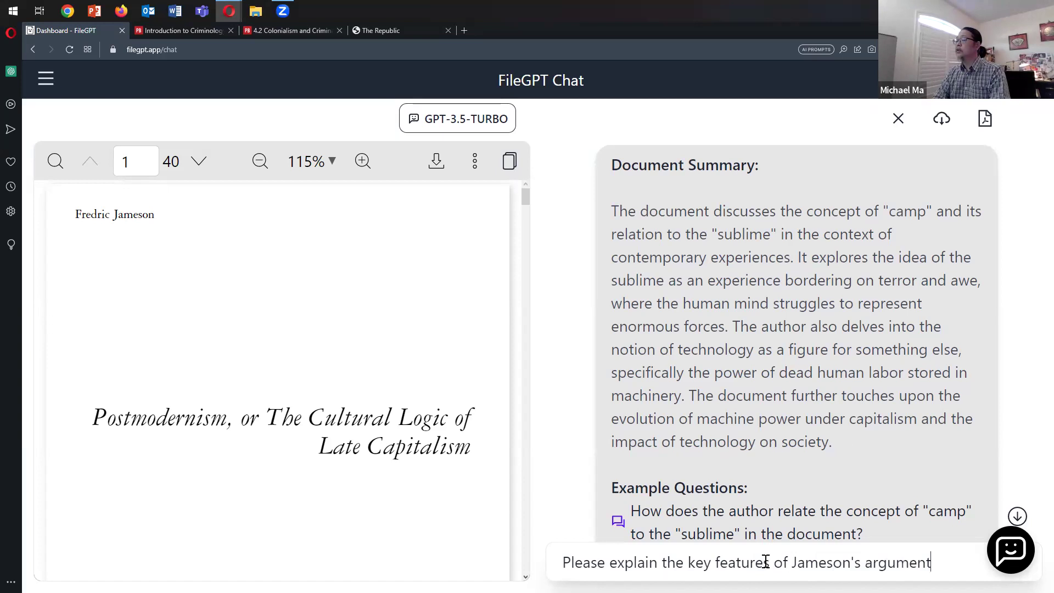
text( and cite specific)
text(passages to sup)
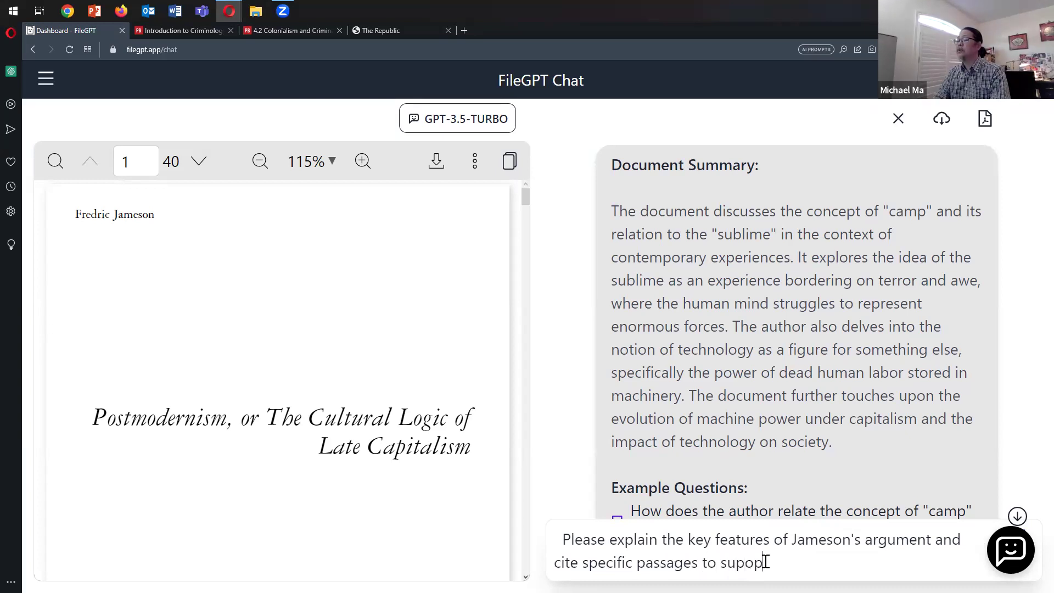
text(port you)
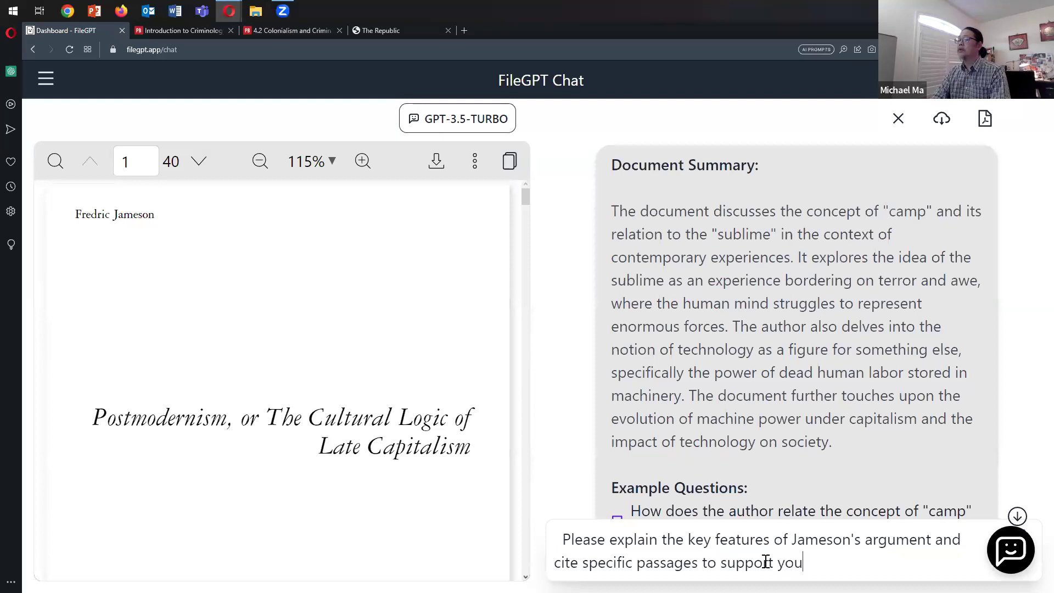
text(r argument.)
key(Return)
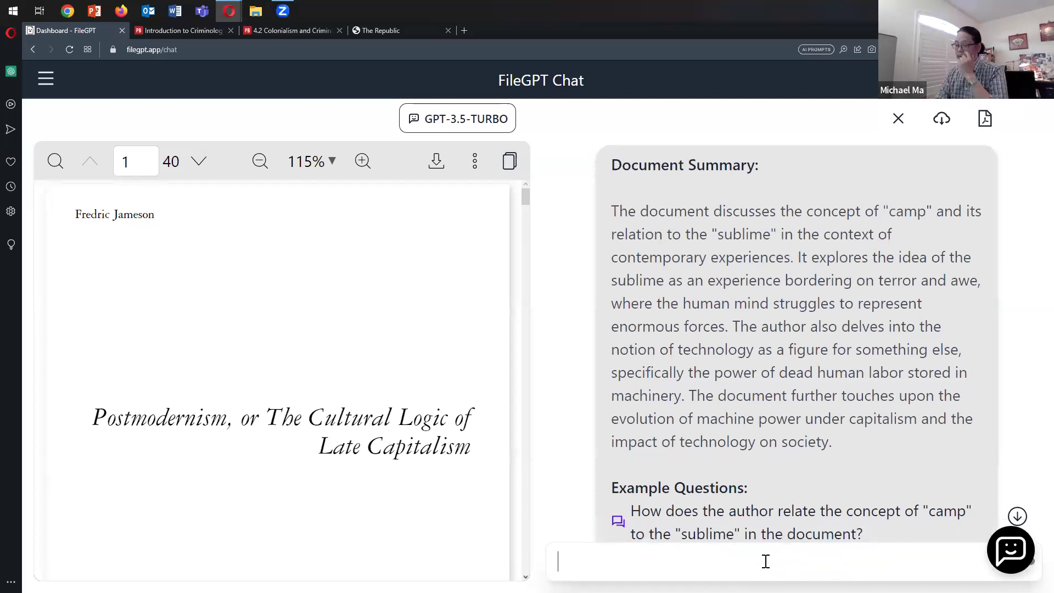
Step: Skim the new reply on Jameson's argument and return to its opening paragraph on postmodernism
scroll(471, 400, down, 3)
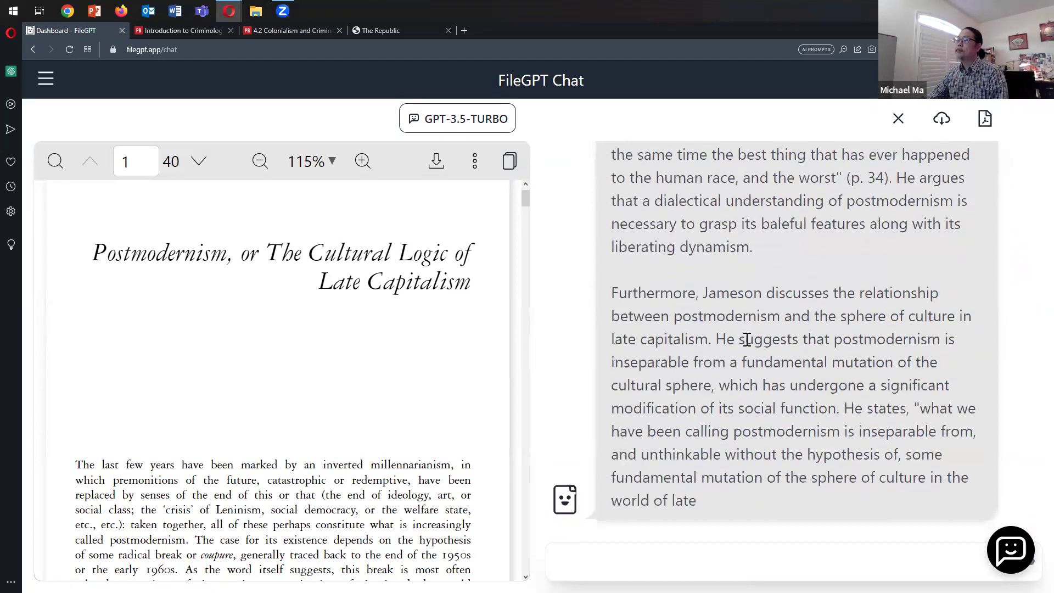
scroll(747, 339, up, 9)
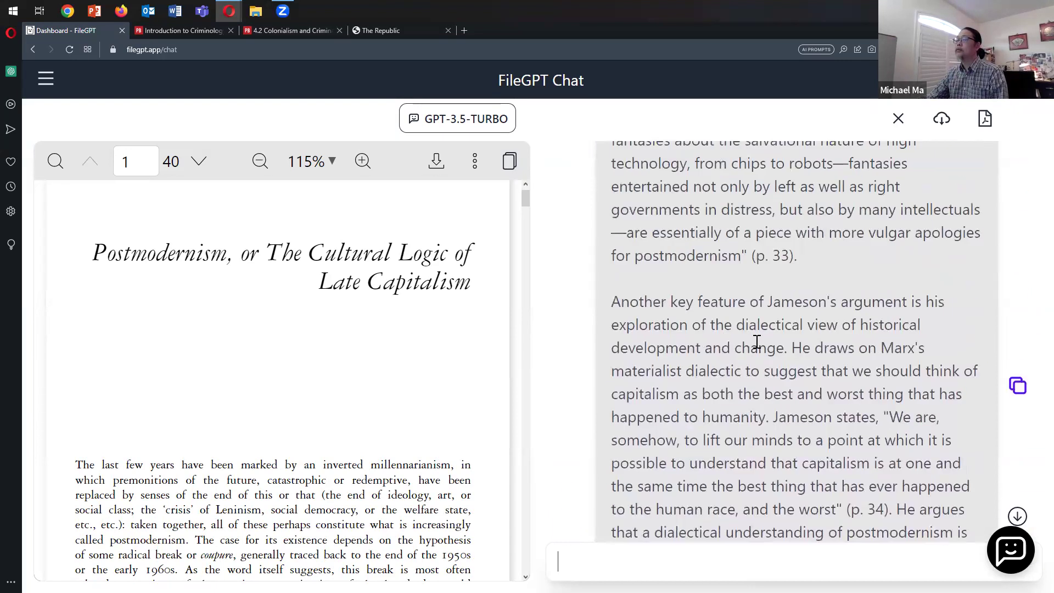
scroll(766, 340, up, 6)
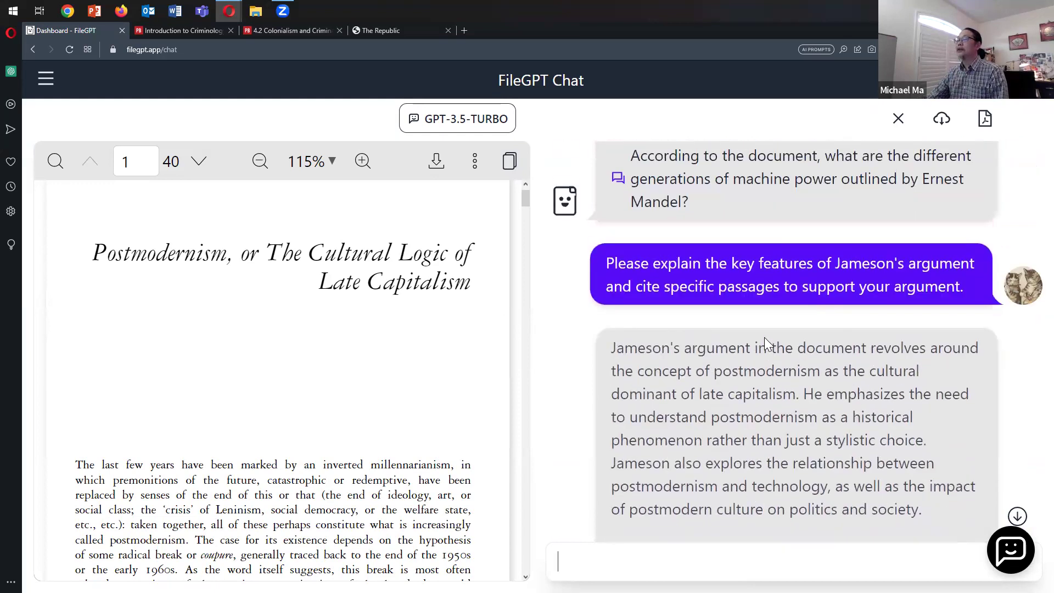
scroll(741, 373, down, 2)
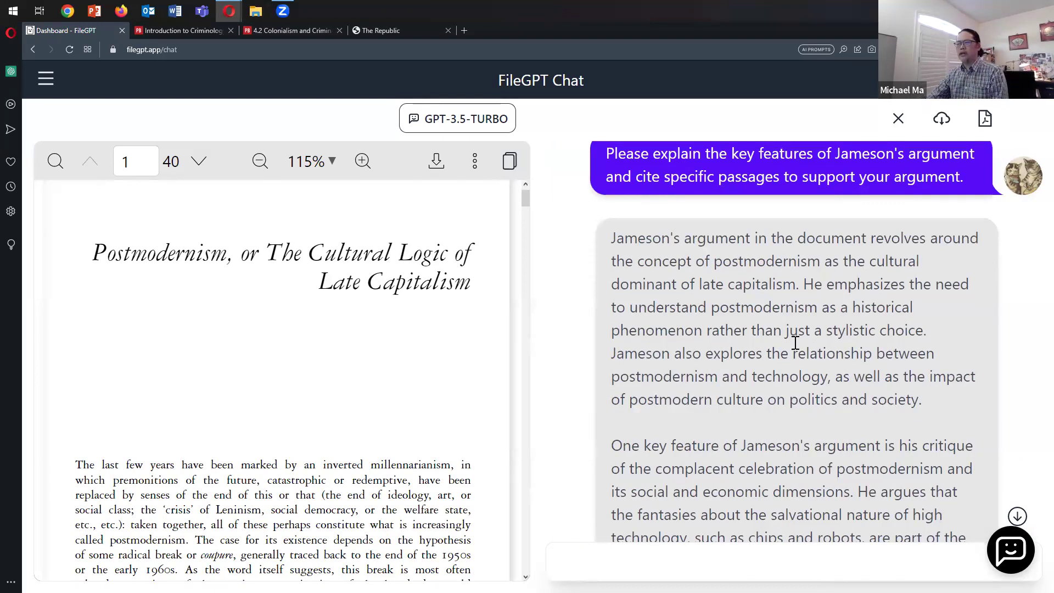
Step: Revisit the document summary, briefly highlighting its sentence on "camp" and the "sublime", and return to the reply's opening for comparison
scroll(803, 429, up, 8)
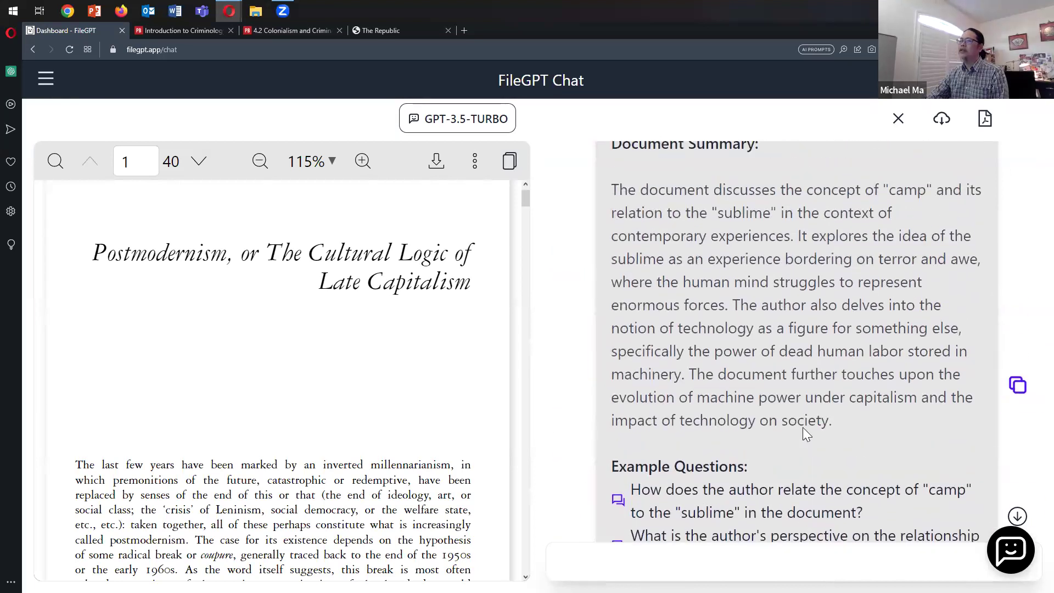
scroll(803, 427, up, 1)
drag(795, 258, 615, 213)
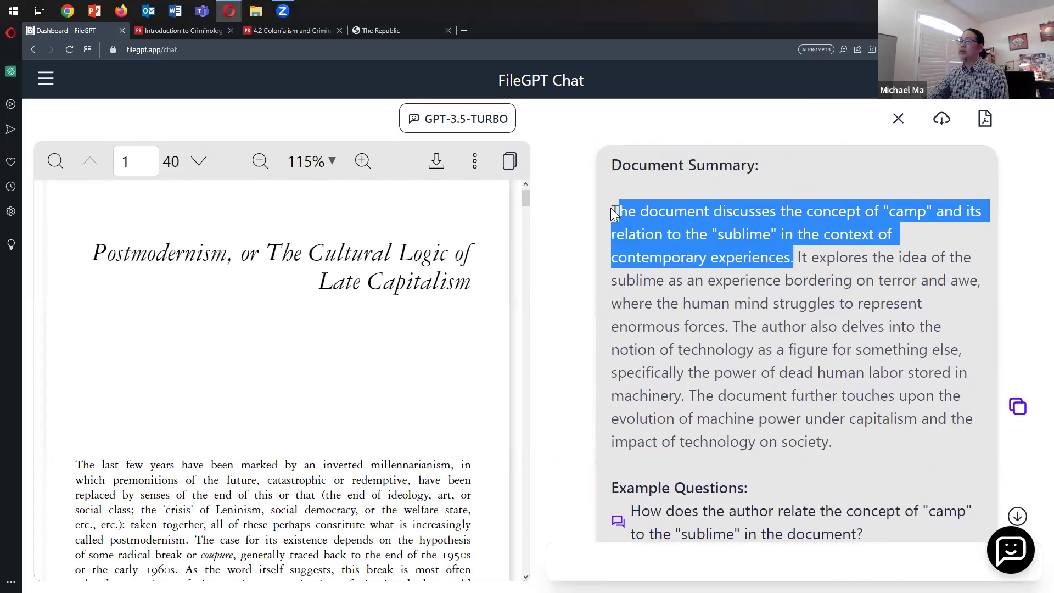
drag(794, 258, 798, 373)
click(821, 383)
scroll(821, 382, down, 8)
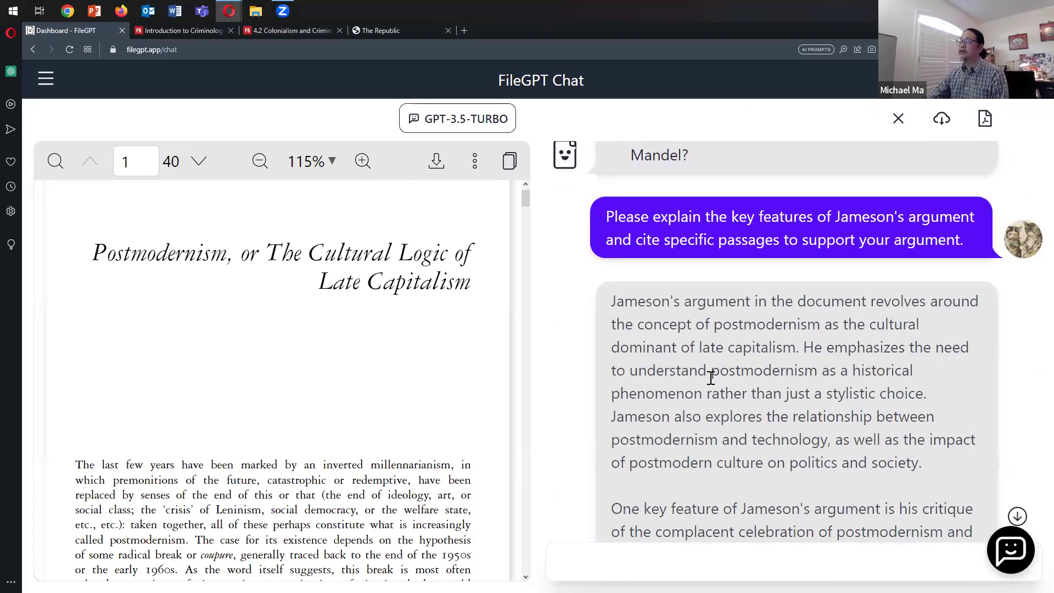
Step: Read the reply on Jameson's argument to its end, examining the passages cited from pages 33 and 34
scroll(711, 377, down, 2)
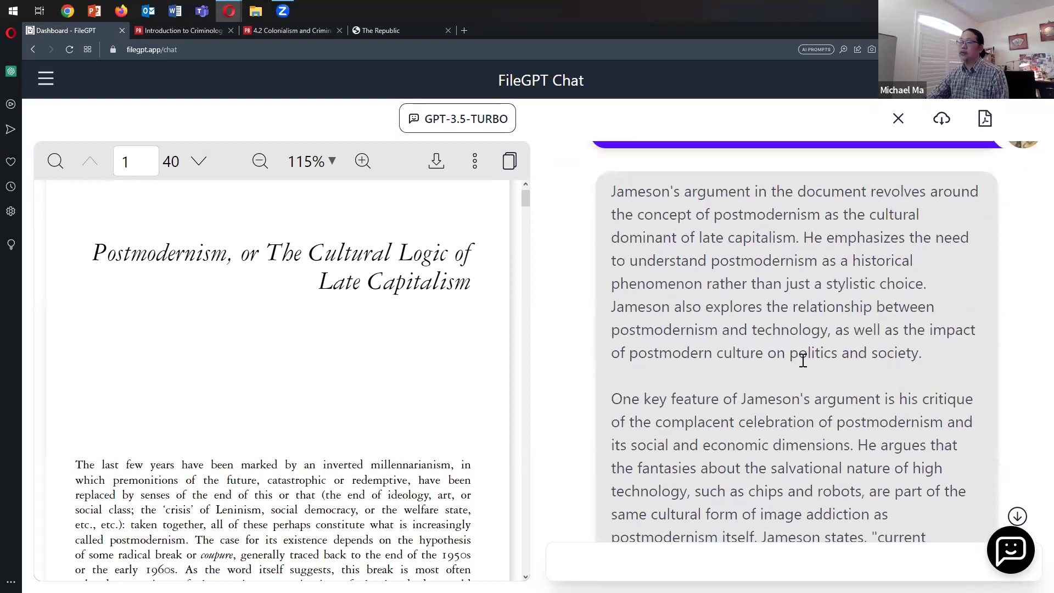
scroll(800, 359, down, 3)
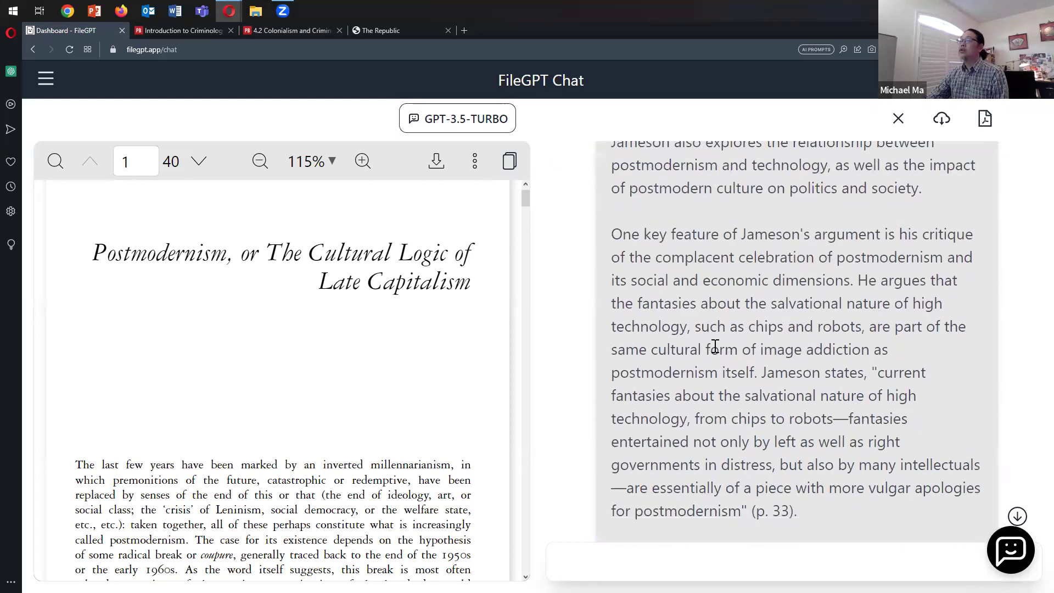
scroll(726, 352, down, 6)
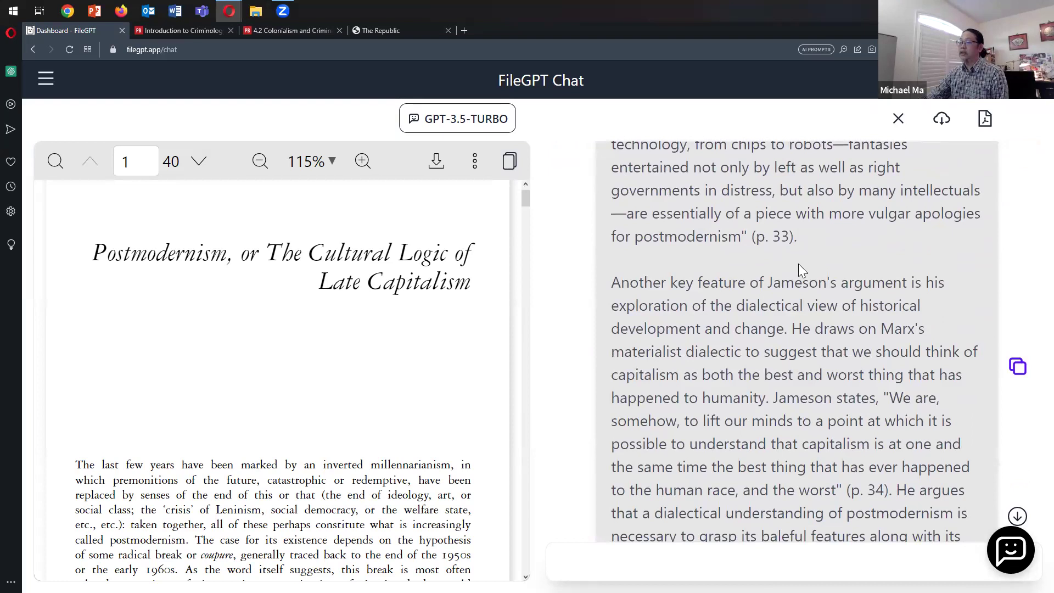
scroll(820, 317, up, 4)
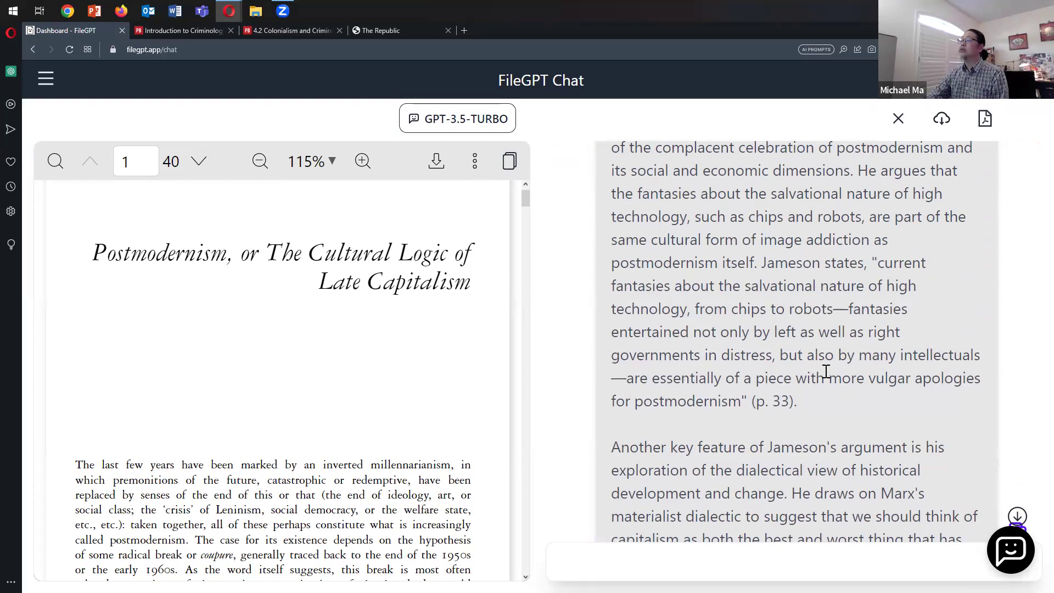
scroll(792, 381, down, 4)
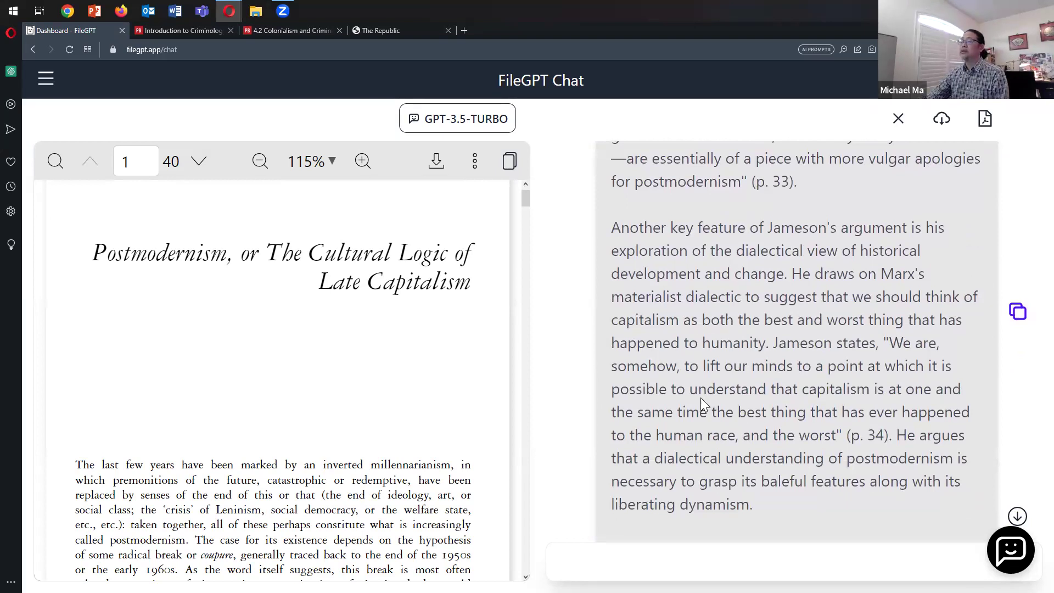
scroll(783, 420, down, 1)
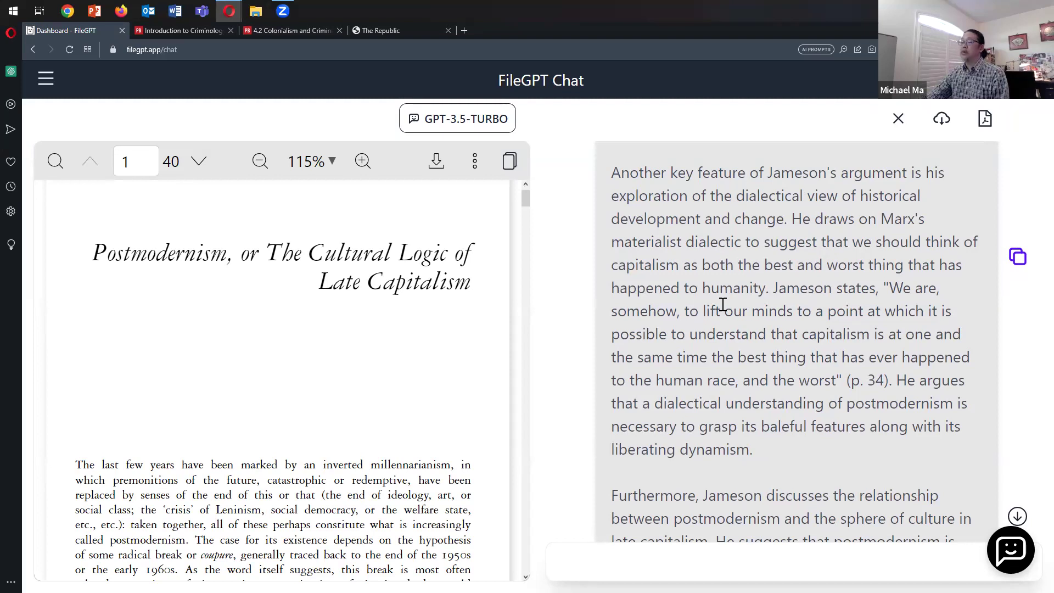
scroll(724, 306, down, 7)
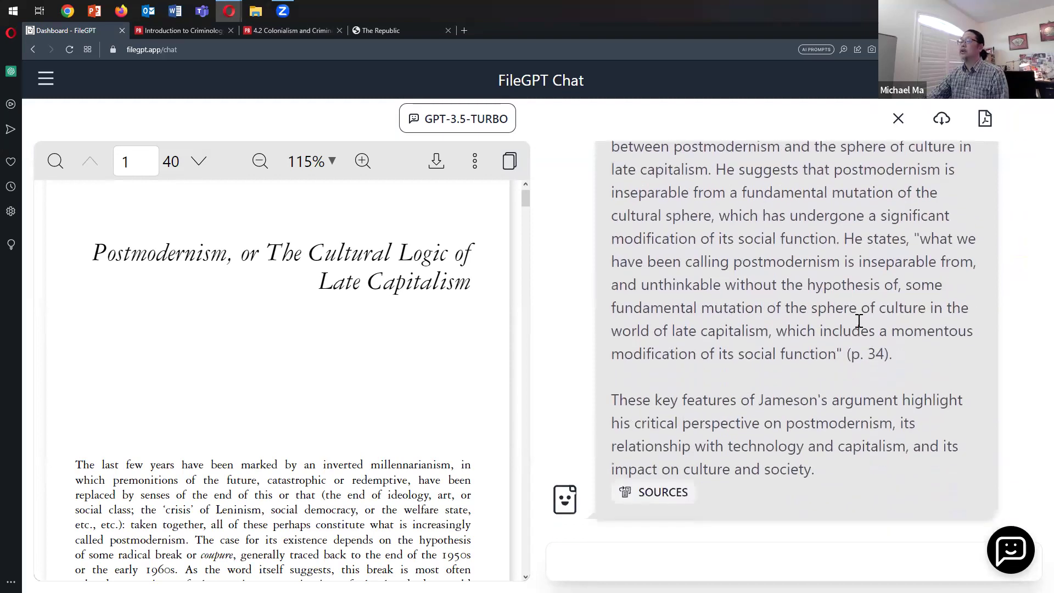
Step: Expand the reply's sources, skim the excerpts beginning "PAGE 1 of 40" and "PAGE 17 of 40", and return to the chat
click(656, 492)
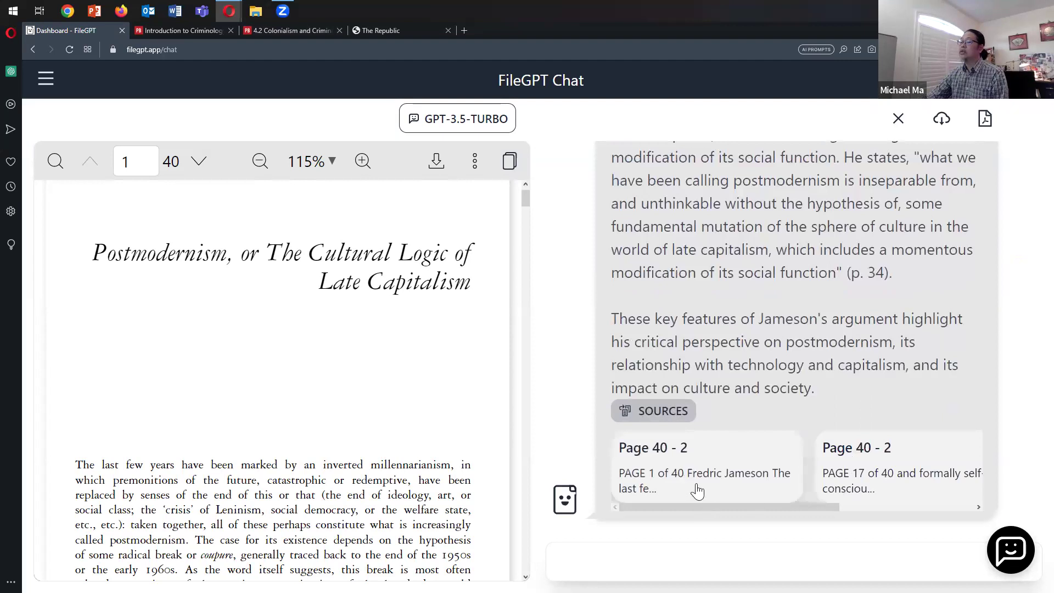
click(696, 490)
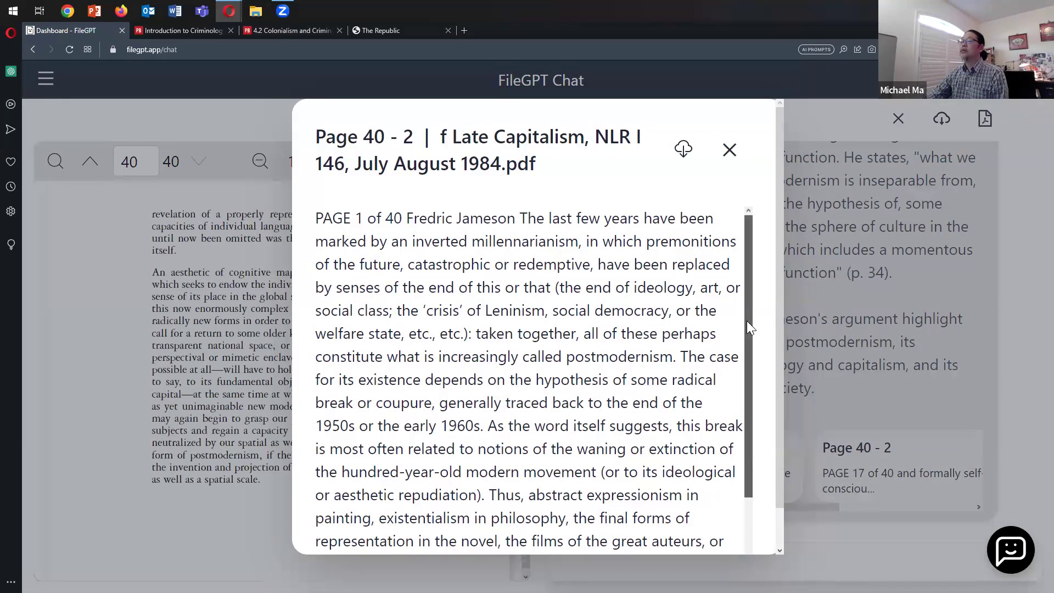
drag(747, 320, 749, 374)
click(897, 486)
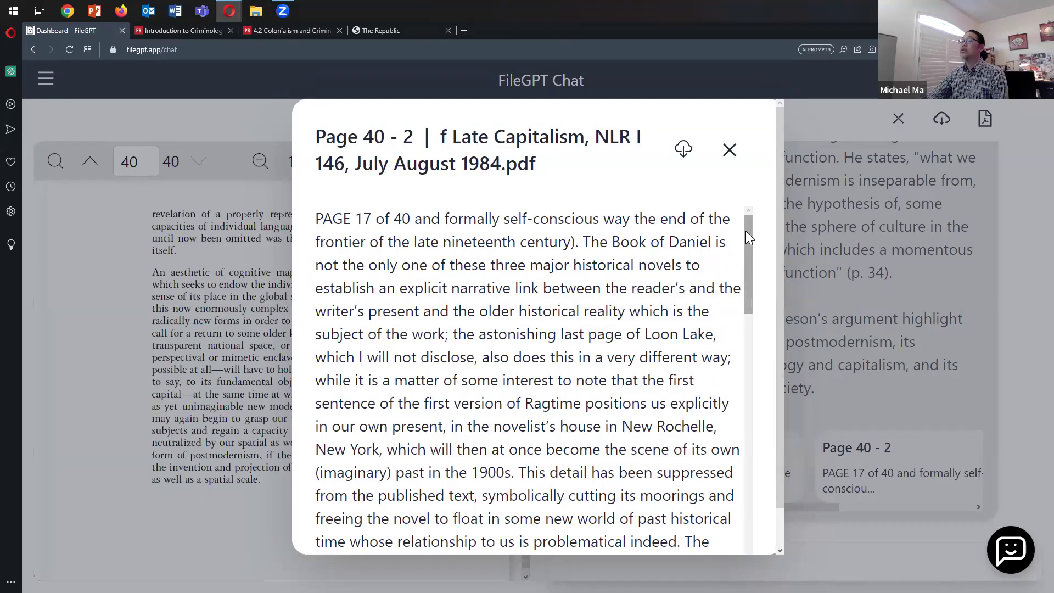
drag(745, 262, 752, 476)
click(872, 322)
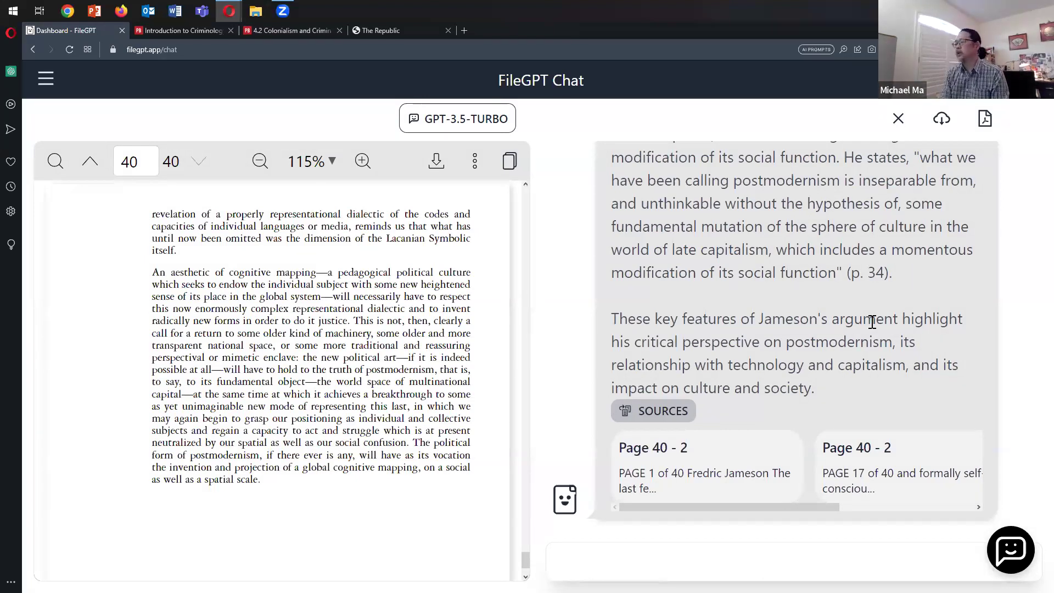
Step: Send the prompt "please present an outline of the key arguments. explain it step by step. You are an academic researcher."
click(700, 568)
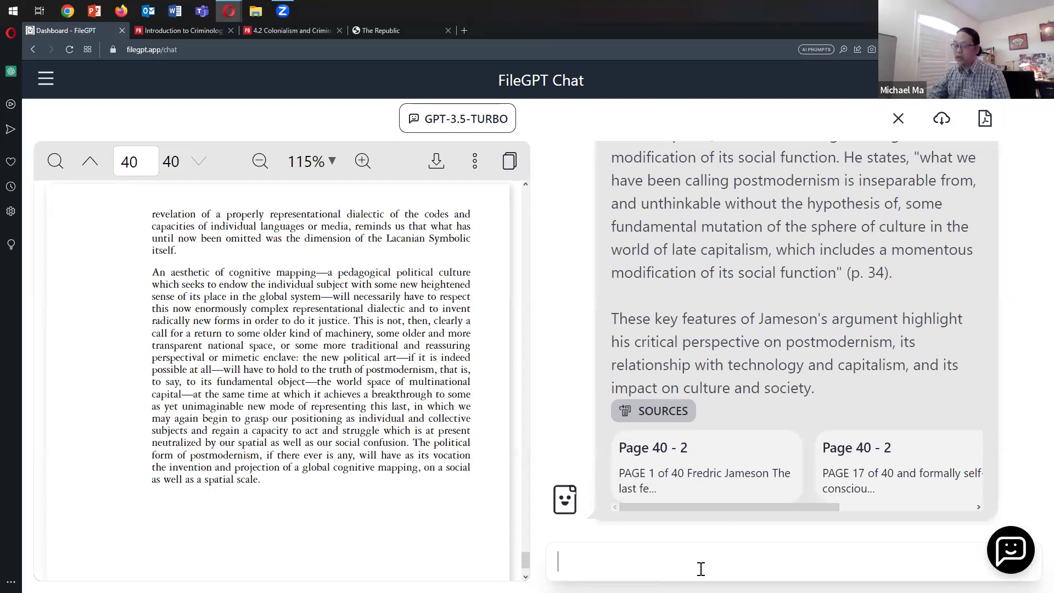
text(please )
text(present an ou)
text(tline of the k)
text(ey arugm)
key(BackSpace)
key(BackSpace)
key(BackSpace)
text(guments.)
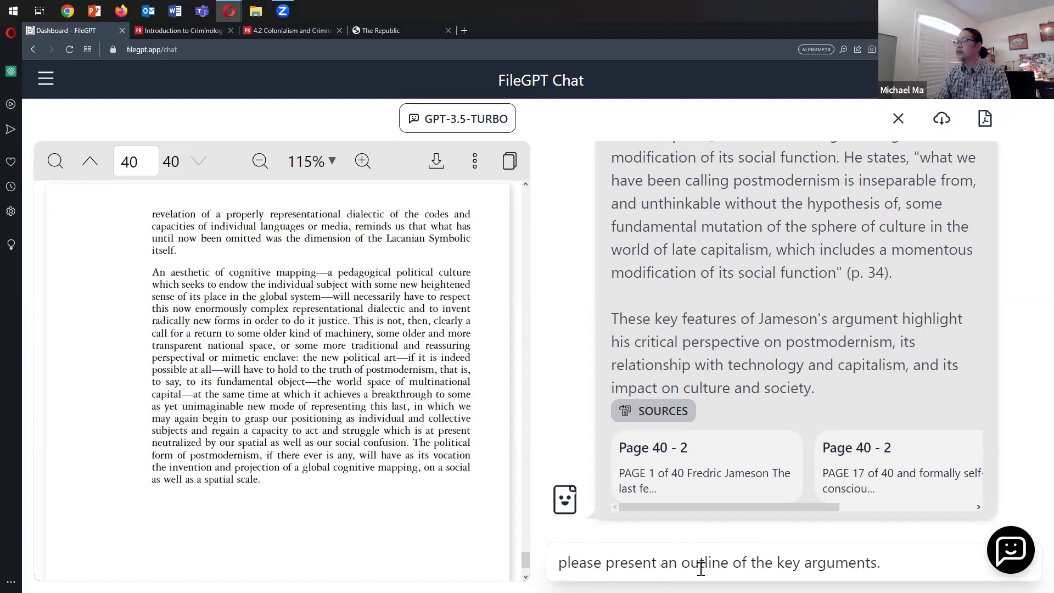
text( explain it ste)
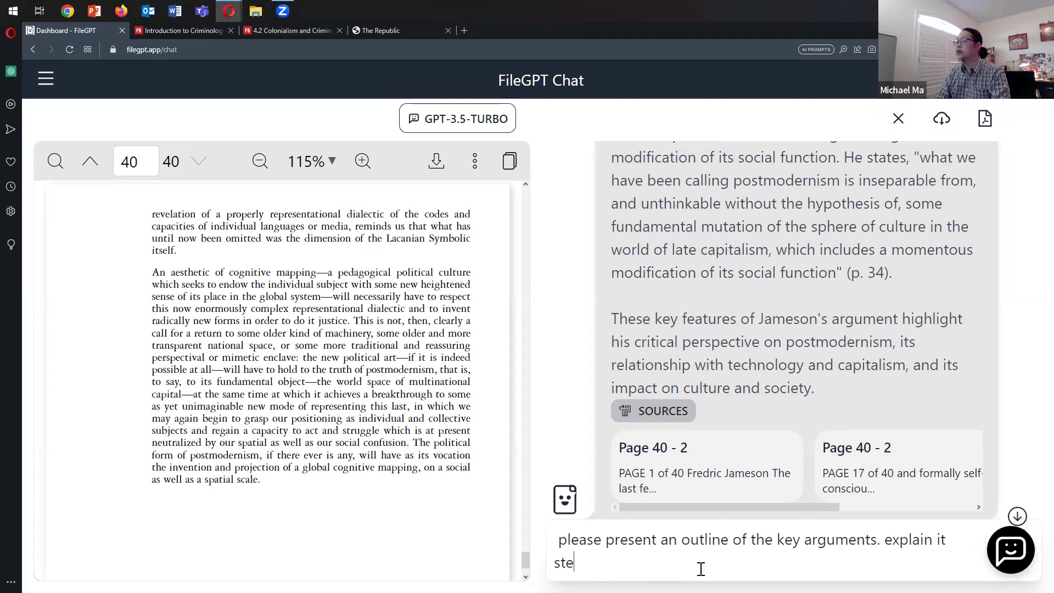
text(p by step. You are )
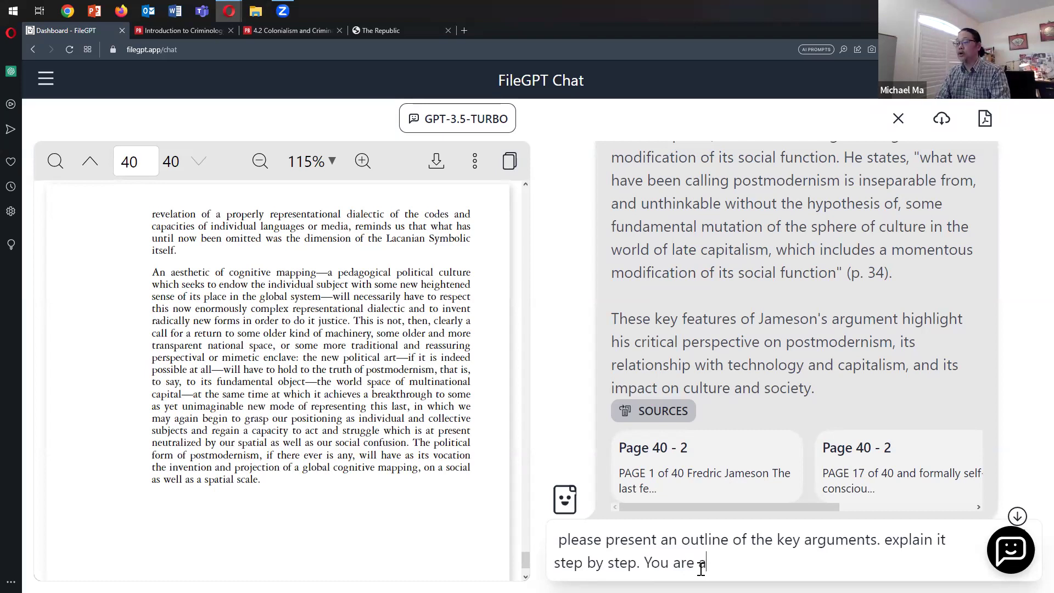
text(an aca)
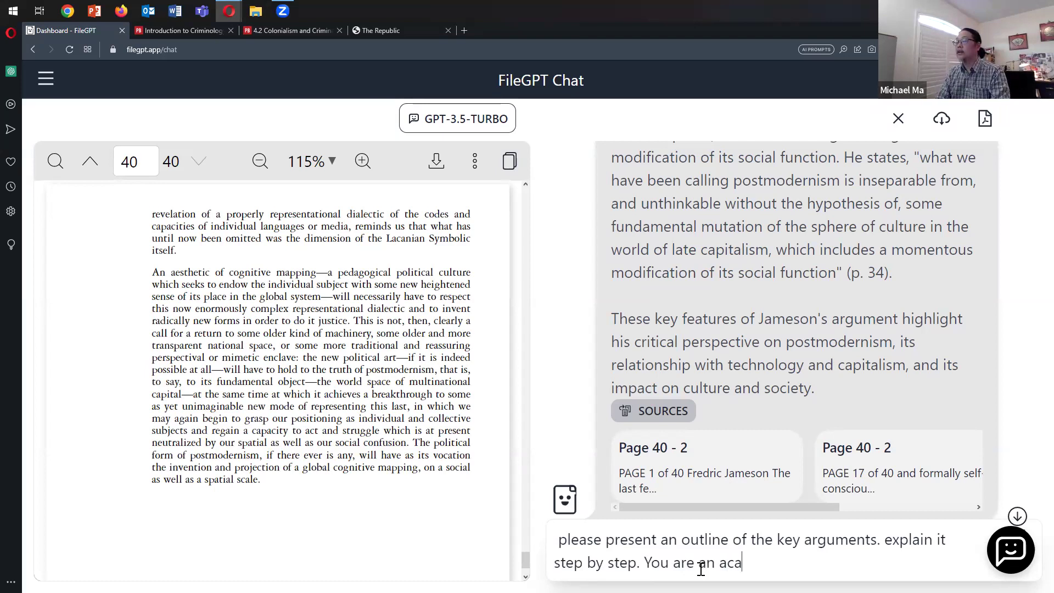
text(demicr)
key(BackSpace)
text(researcher)
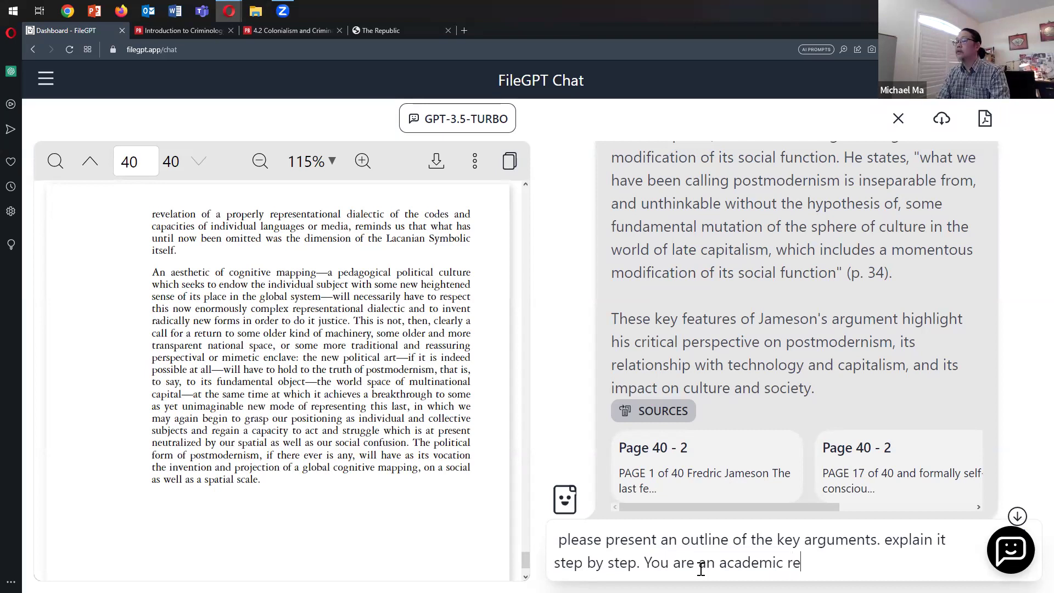
key(Return)
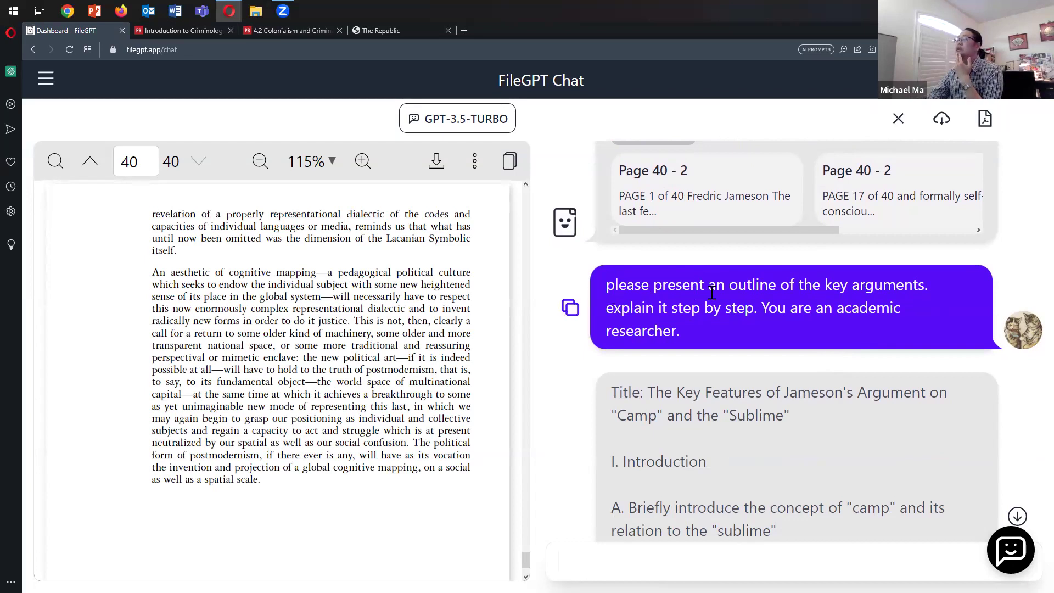
Step: Read through the generated outline from its title and introduction to the conclusion, examining its sections and cited passages
scroll(712, 292, down, 3)
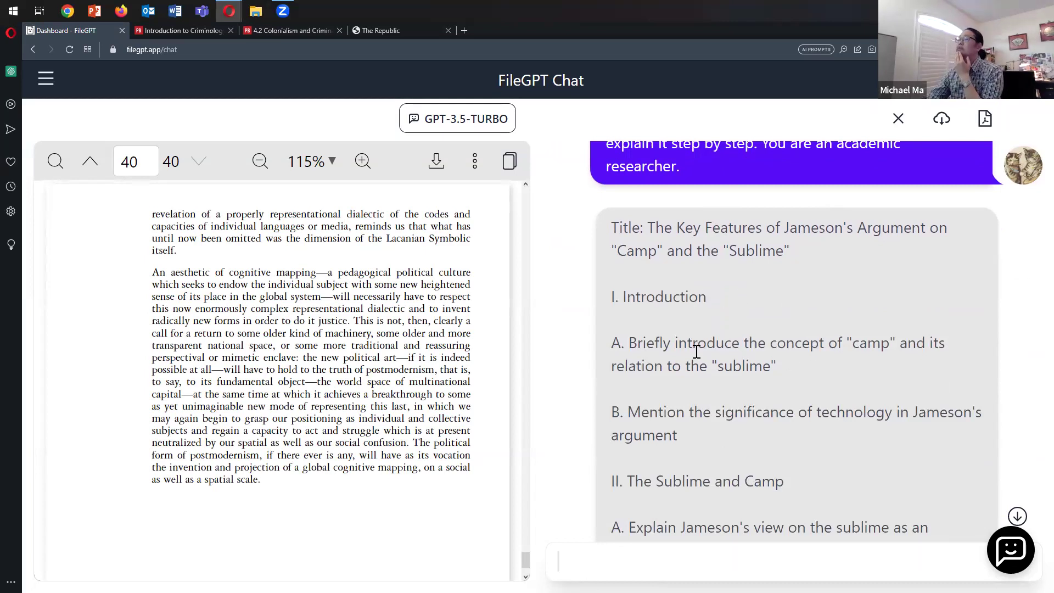
scroll(696, 351, down, 2)
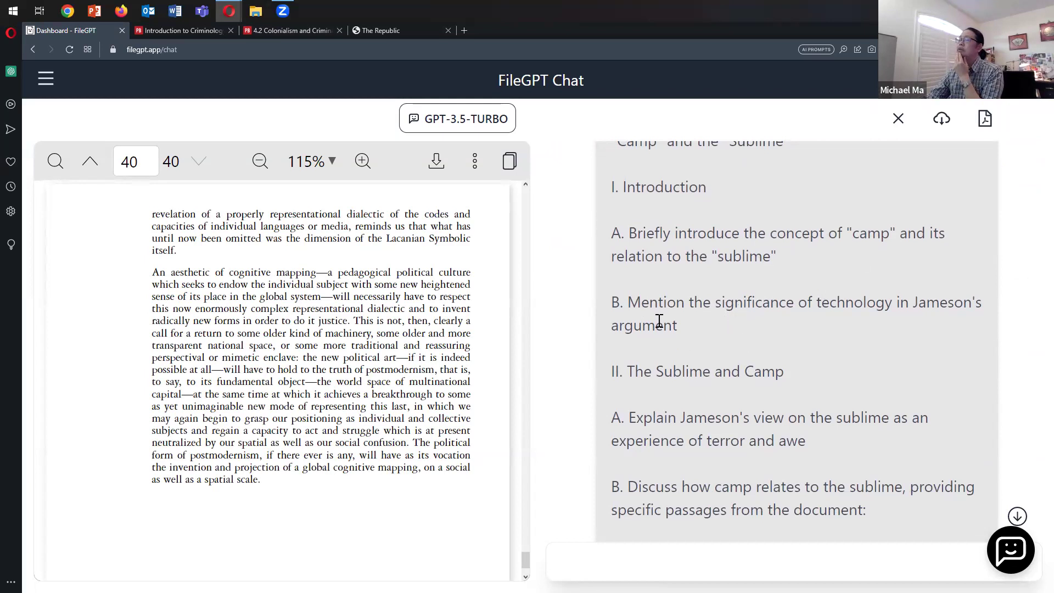
scroll(687, 326, down, 4)
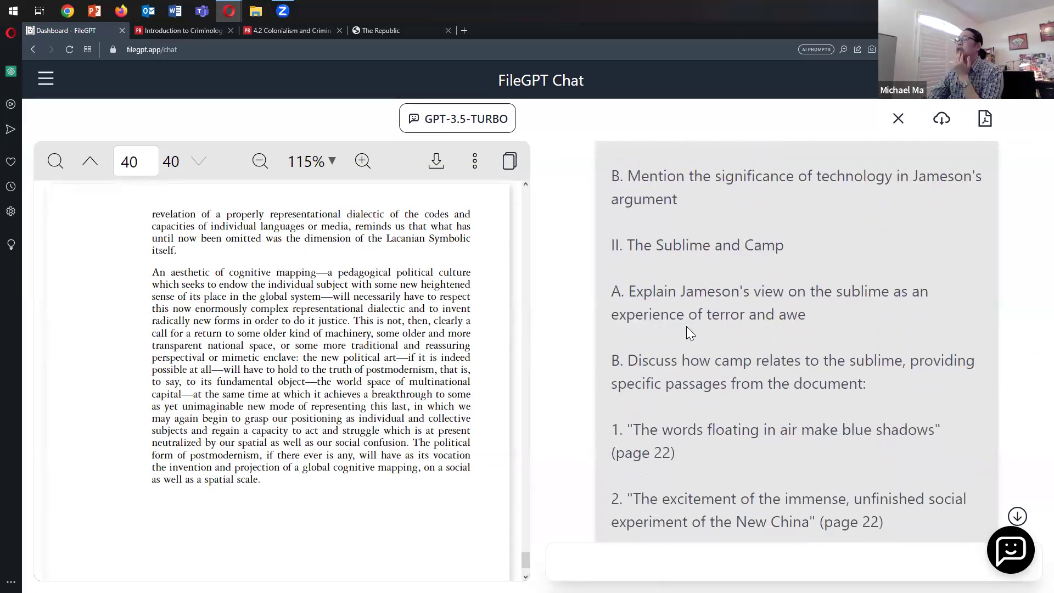
scroll(687, 326, down, 1)
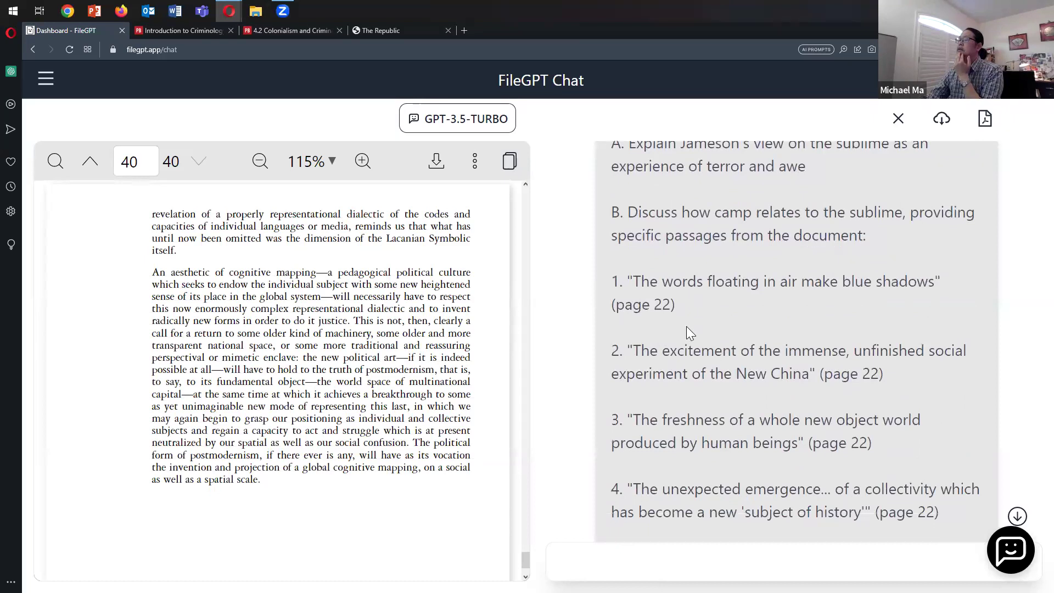
scroll(687, 326, down, 2)
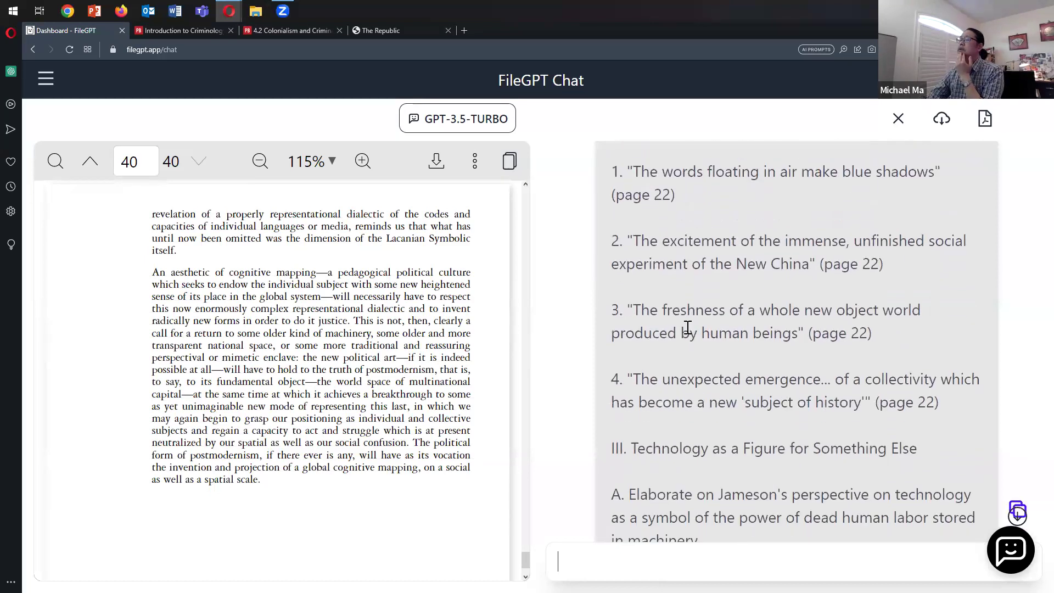
scroll(688, 328, down, 8)
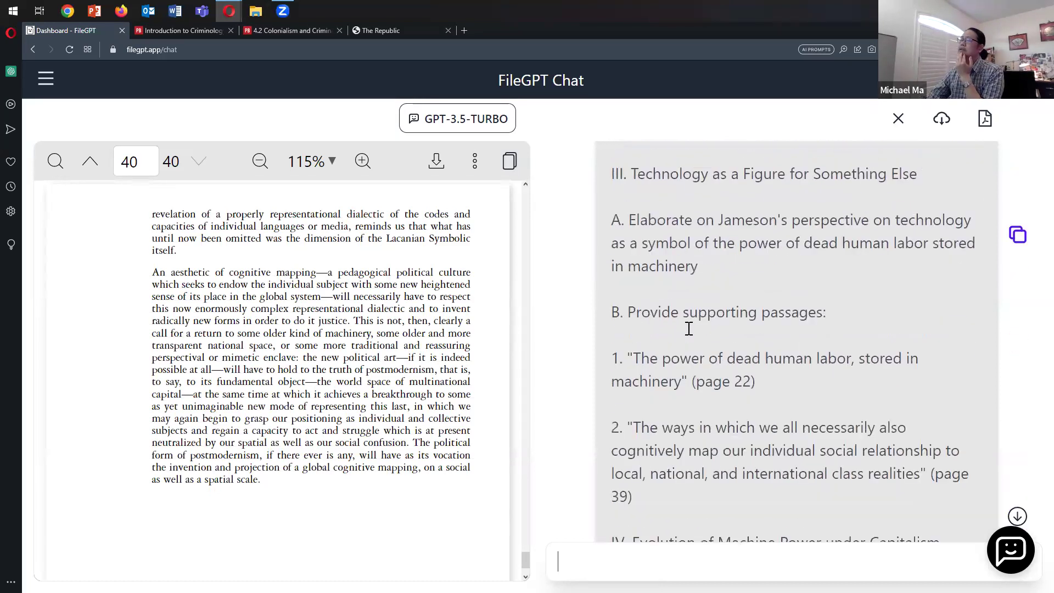
scroll(688, 327, down, 6)
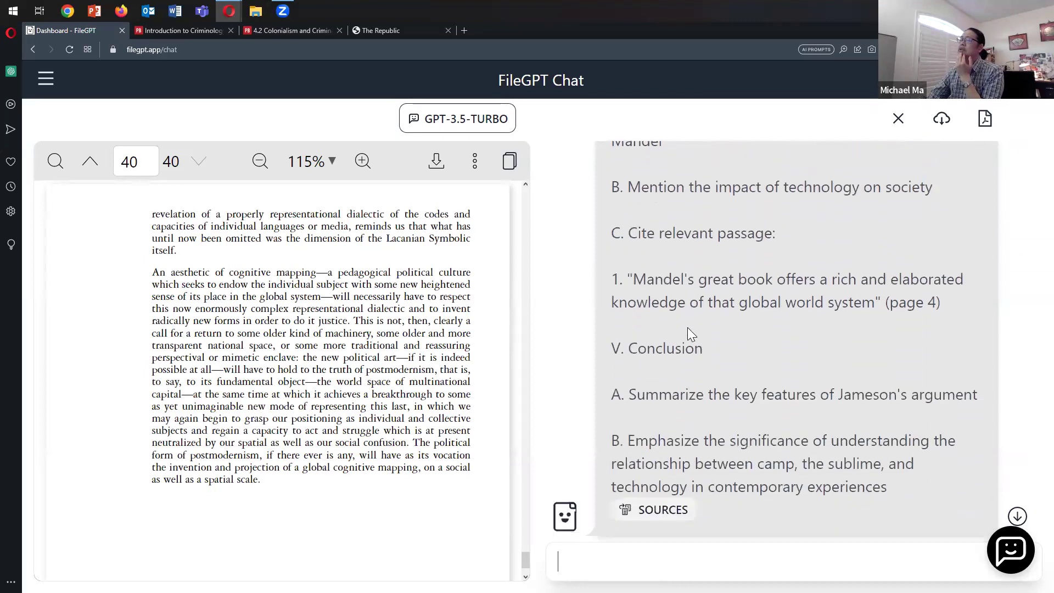
Step: Return to the outline prompt and skim the whole reply again down to its conclusion
scroll(688, 328, up, 20)
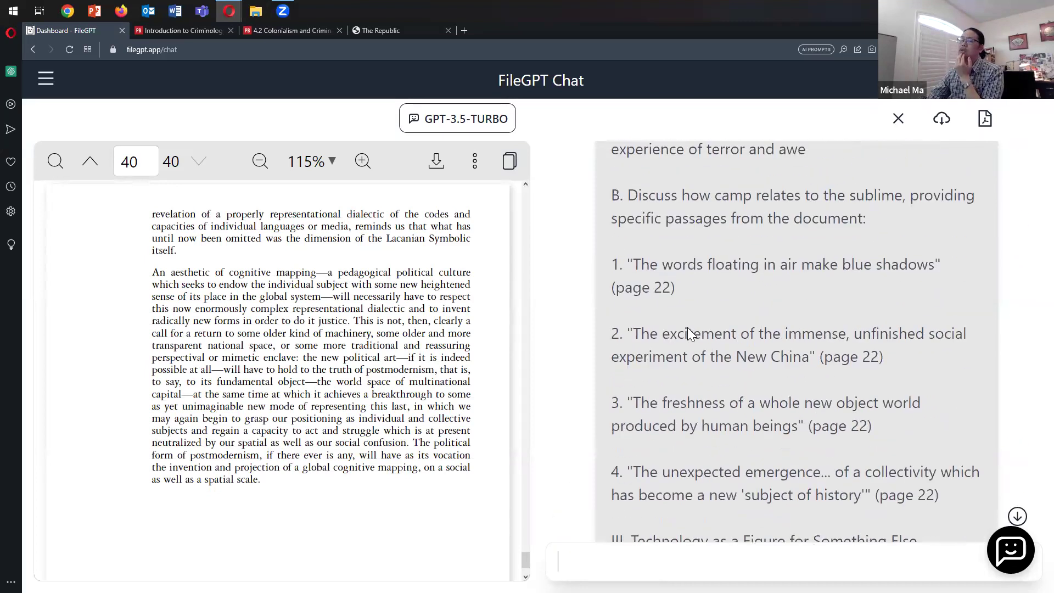
scroll(687, 327, up, 1)
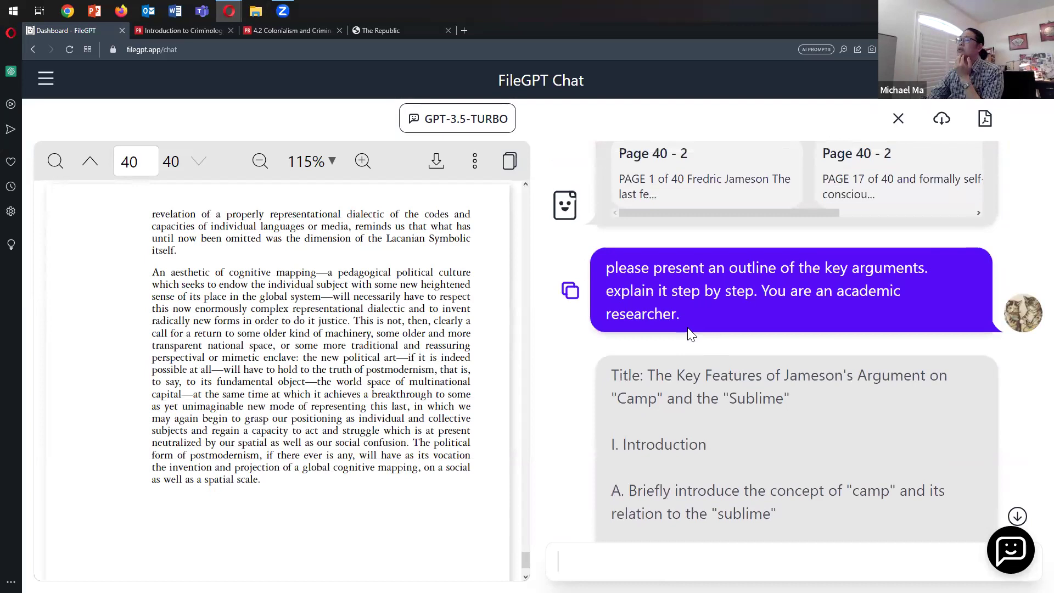
scroll(623, 344, down, 20)
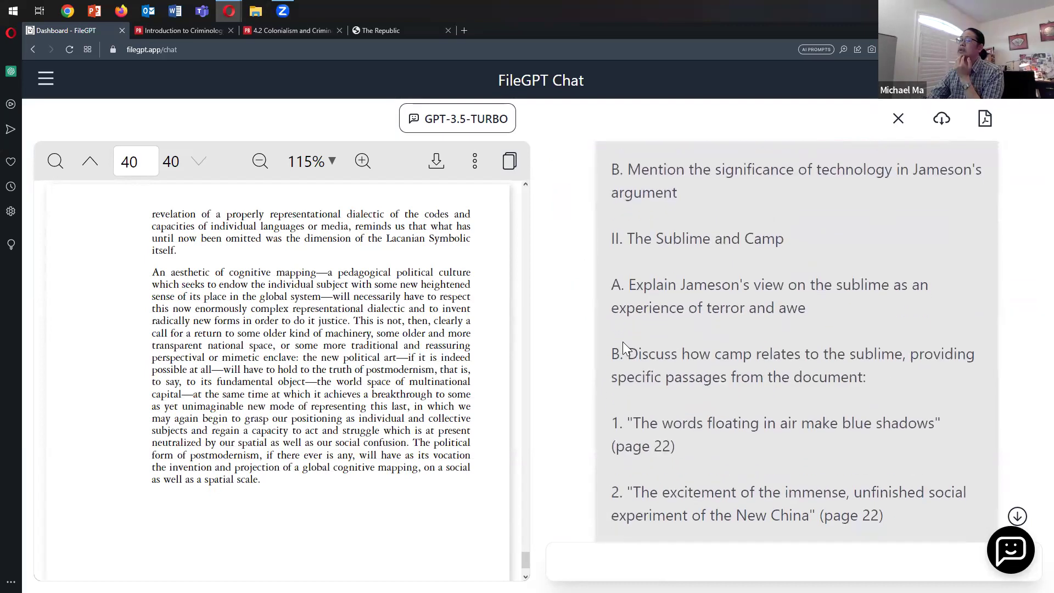
scroll(624, 346, down, 6)
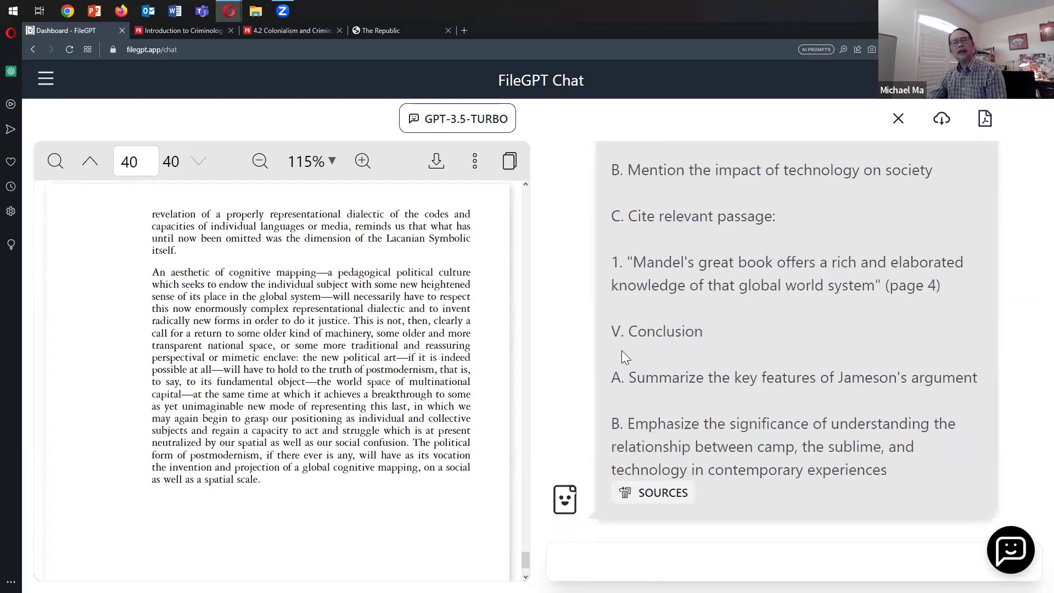